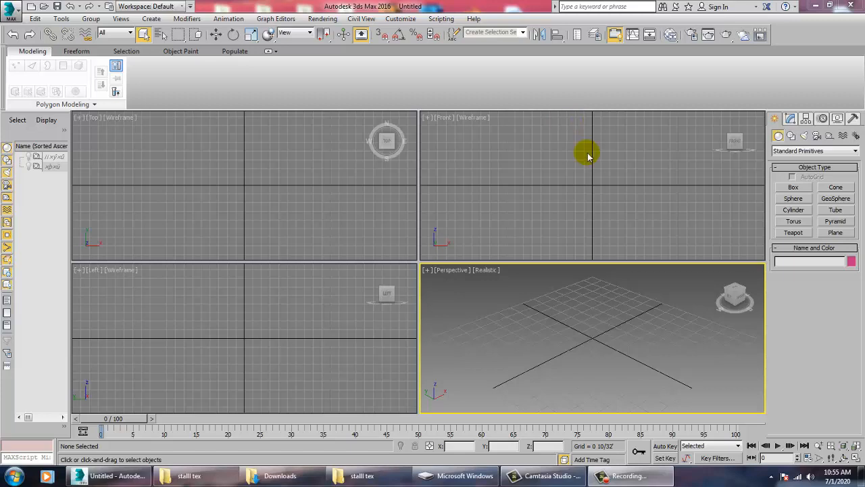
left_click(523, 201)
left_click(298, 244)
left_click(282, 305)
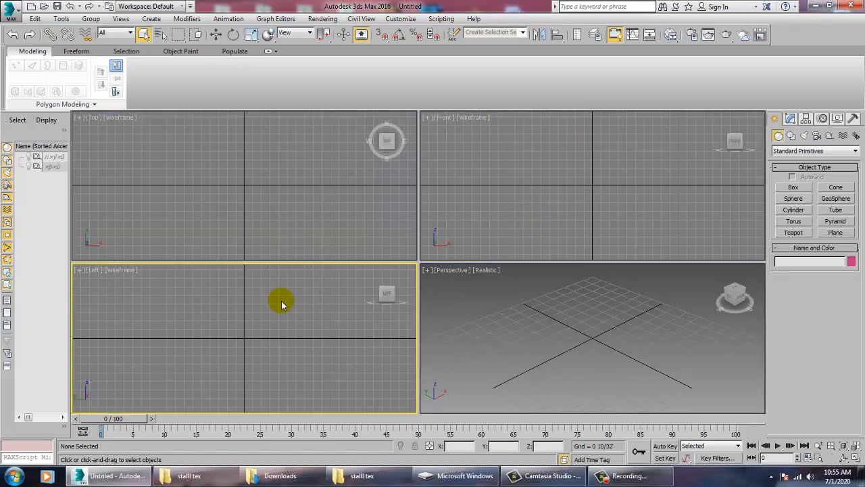
left_click(479, 329)
left_click(491, 238)
left_click(322, 241)
left_click(378, 291)
left_click(492, 347)
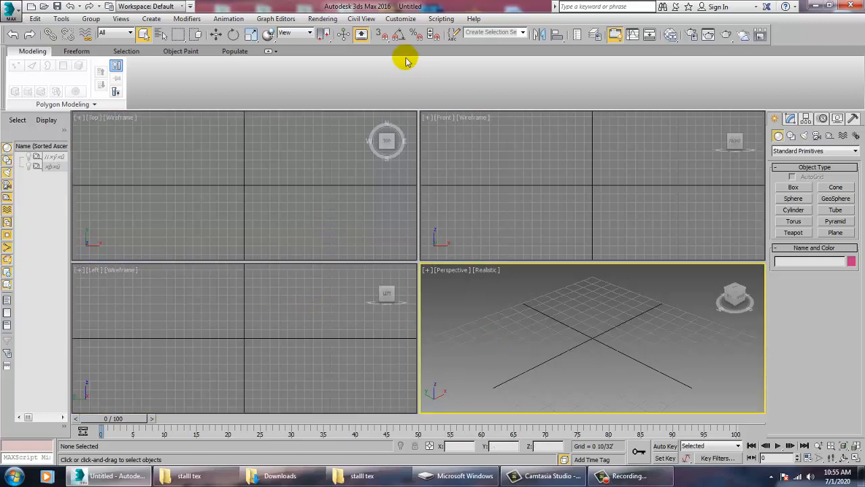
left_click(323, 19)
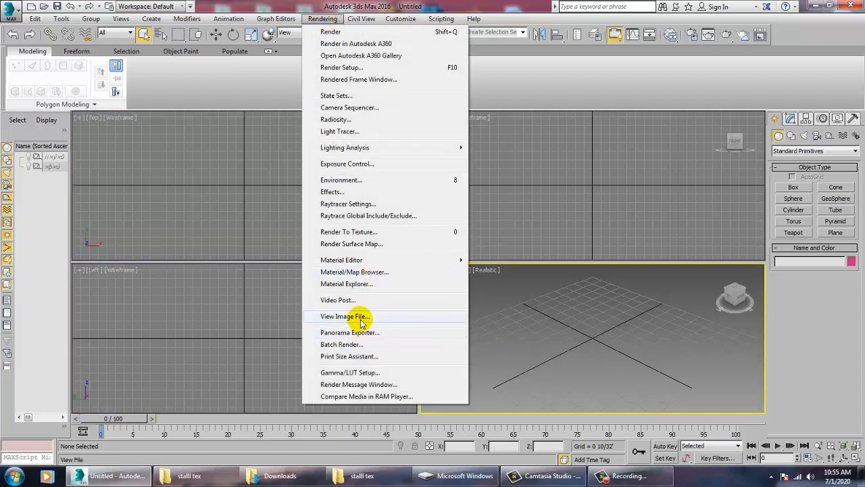
left_click(338, 315)
left_click(37, 105)
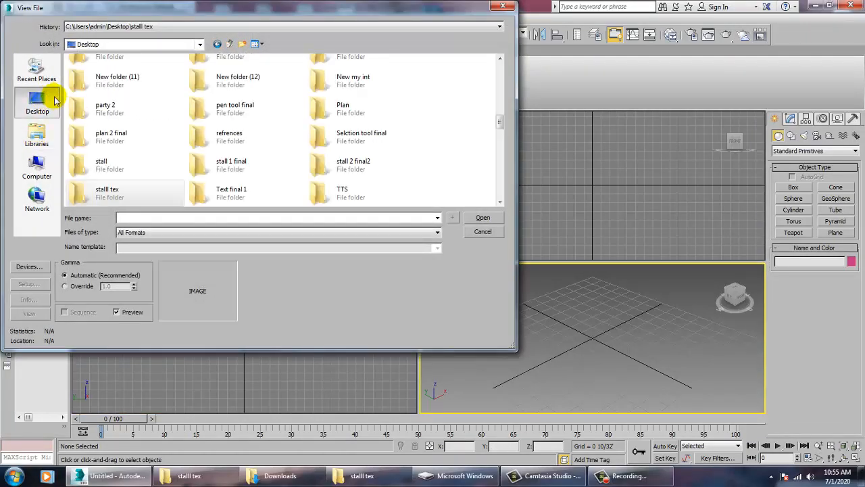
type("f")
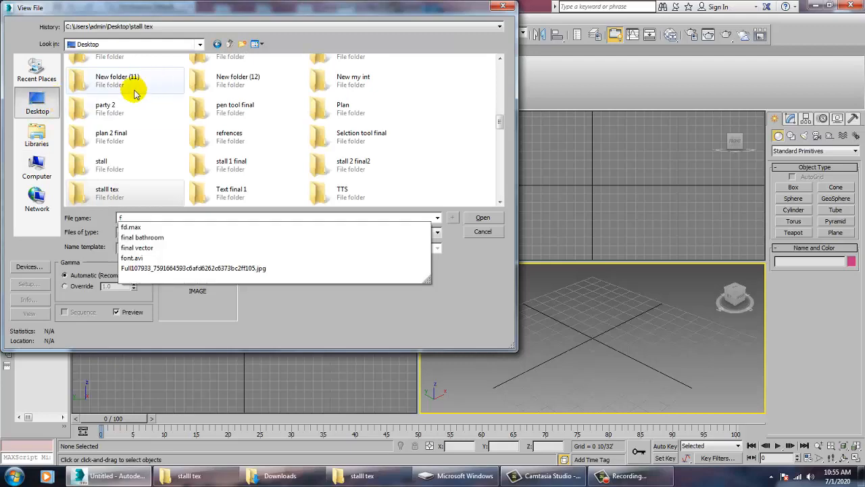
left_click(109, 109)
key("f")
key("Right")
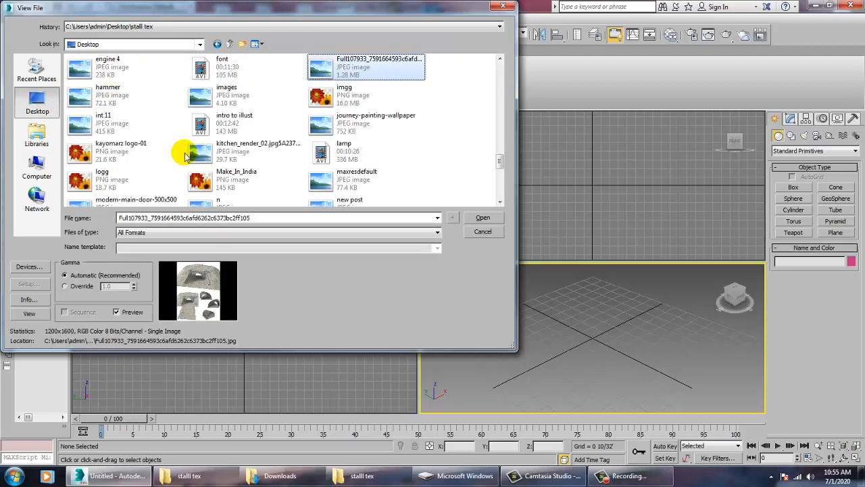
double_click(370, 68)
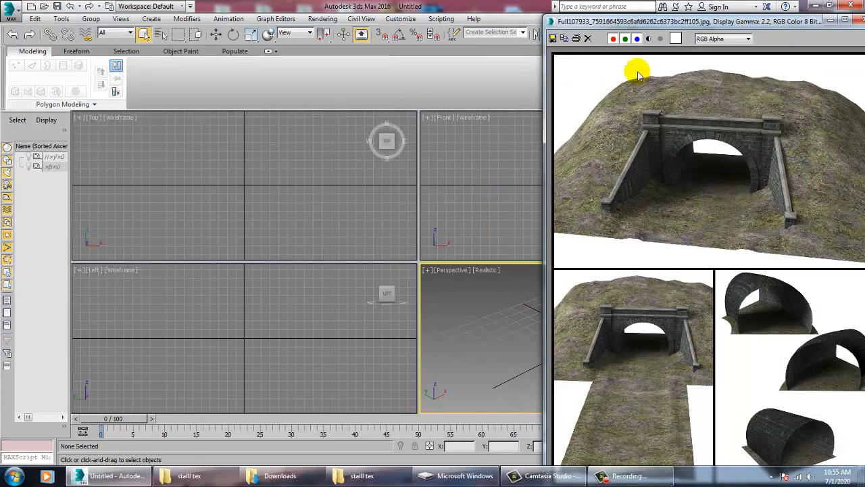
- Move the reference image window aside so the perspective view stays free for modelling
left_click_drag(700, 22, 217, 24)
left_click_drag(404, 20, 354, 134)
left_click_drag(246, 132, 288, 86)
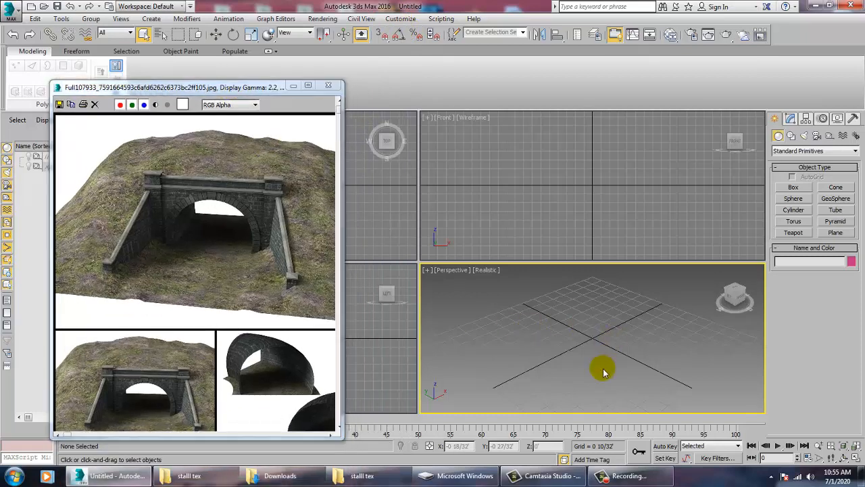
- Create a large ground plane in the maximized perspective view, extending well beyond the home grid
left_click(839, 233)
key("alt+w")
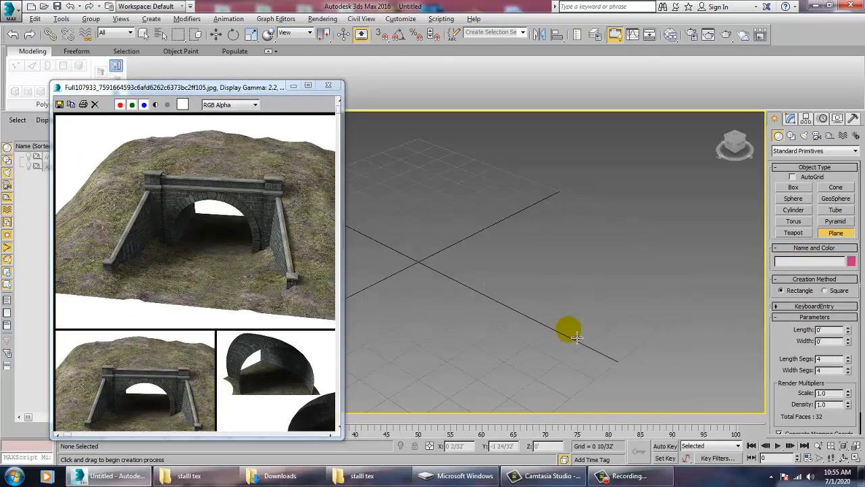
scroll(570, 329, "down", 4)
left_click_drag(544, 165, 770, 481)
- Move the ground plane along X to roughly centre it on the origin, and stretch it along Y
key("w")
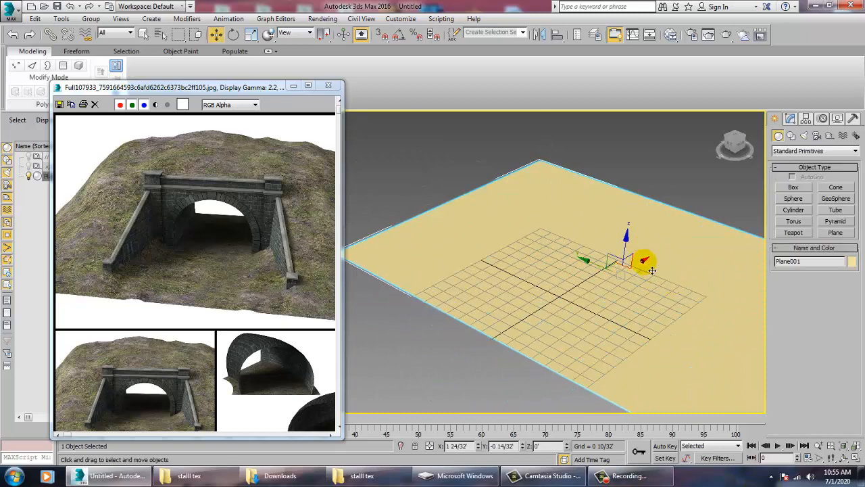
left_click_drag(651, 271, 612, 292)
middle_click_drag(640, 292, 537, 264, "alt")
key("r")
left_click_drag(554, 283, 527, 251)
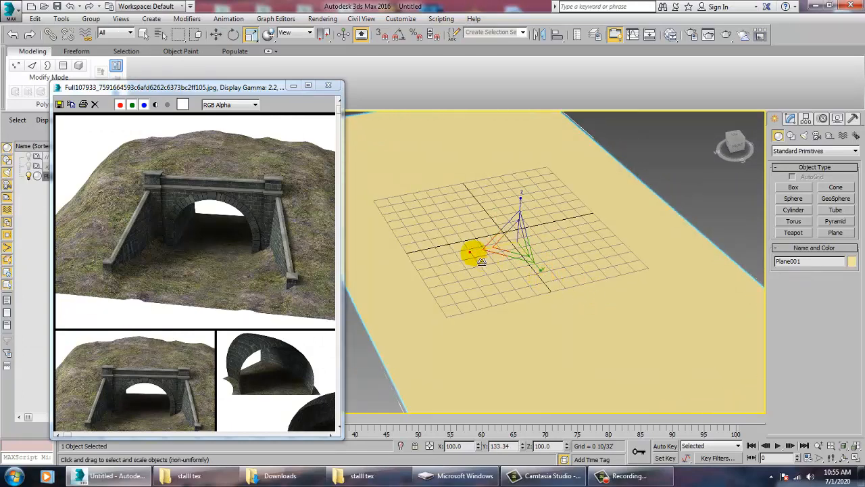
key("w")
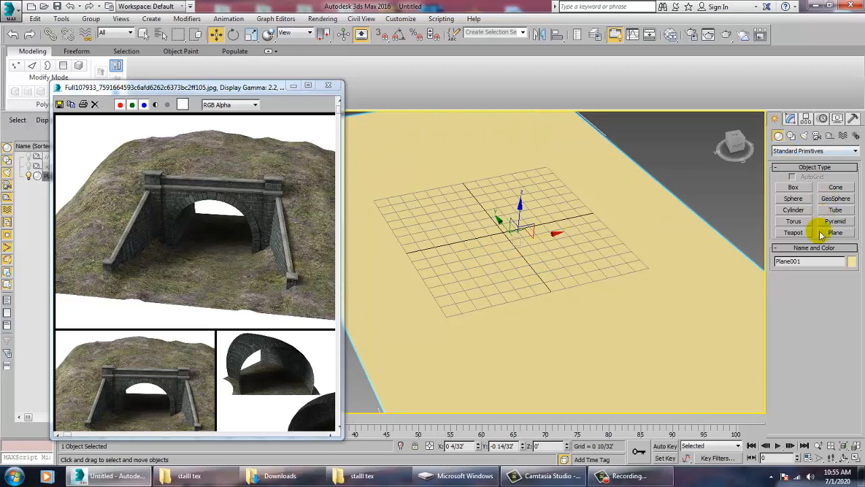
left_click(837, 211)
key("alt+w")
key("alt+w")
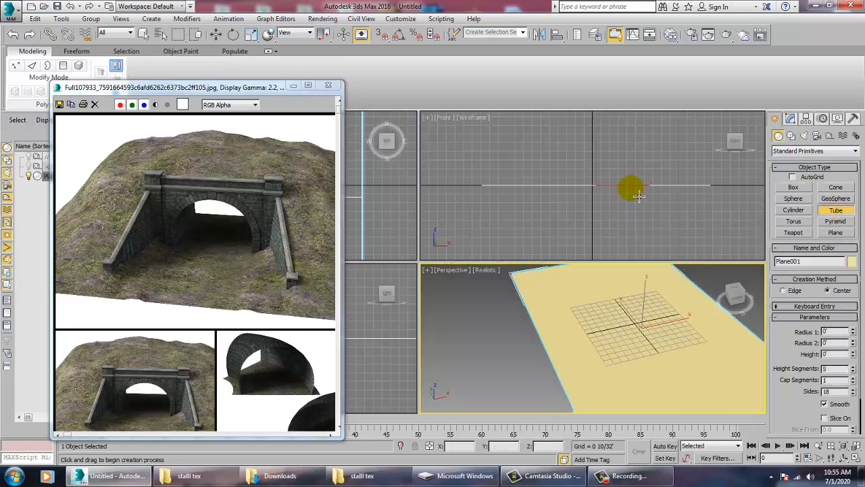
middle_click_drag(573, 191, 631, 220)
left_click_drag(478, 246, 611, 321)
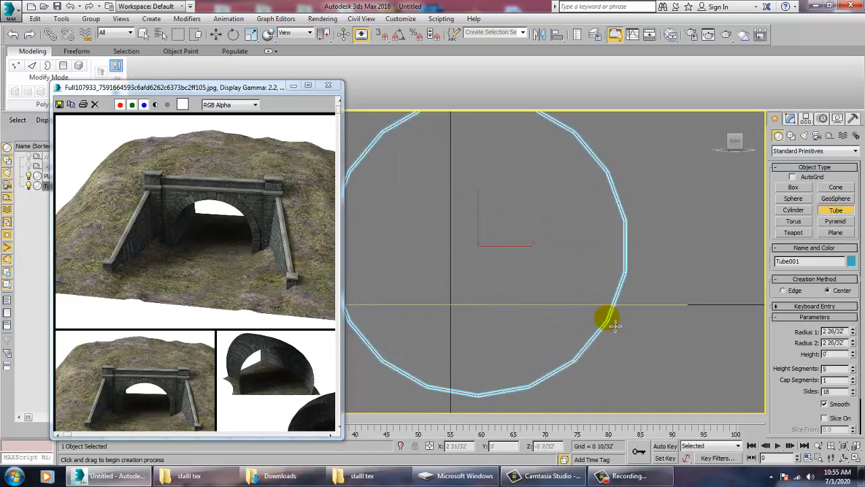
left_click(614, 324)
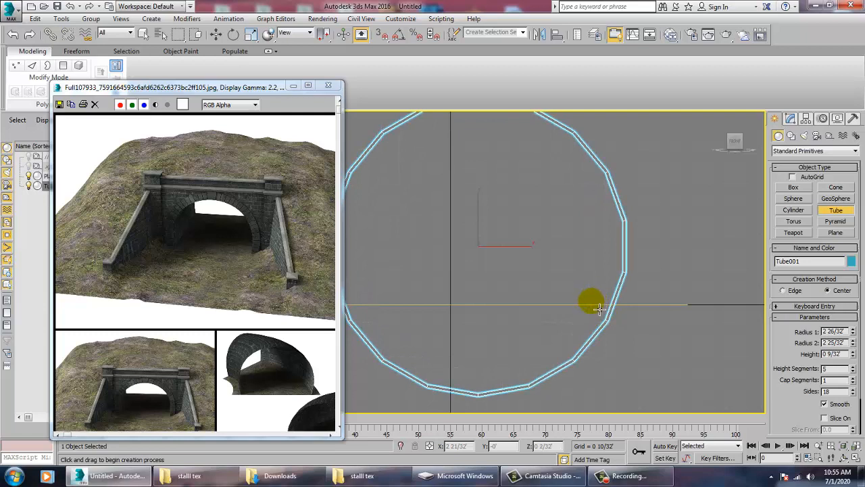
right_click(599, 307)
left_click_drag(462, 255, 602, 355)
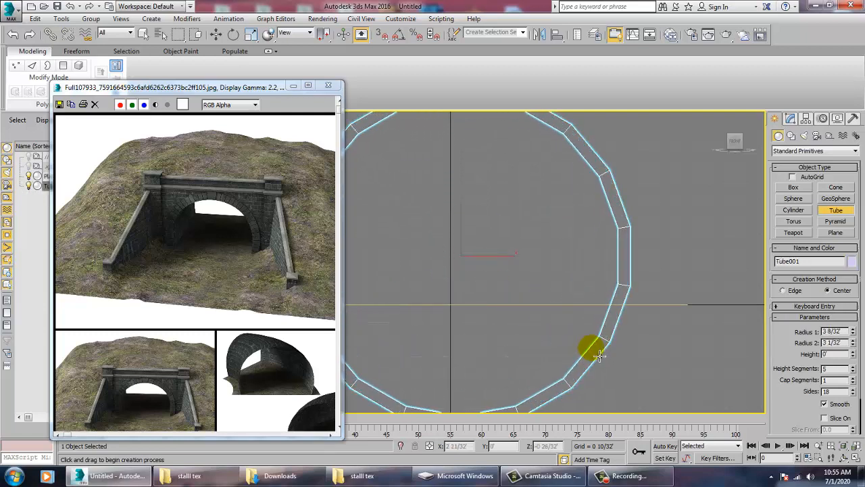
right_click(599, 354)
right_click(590, 349)
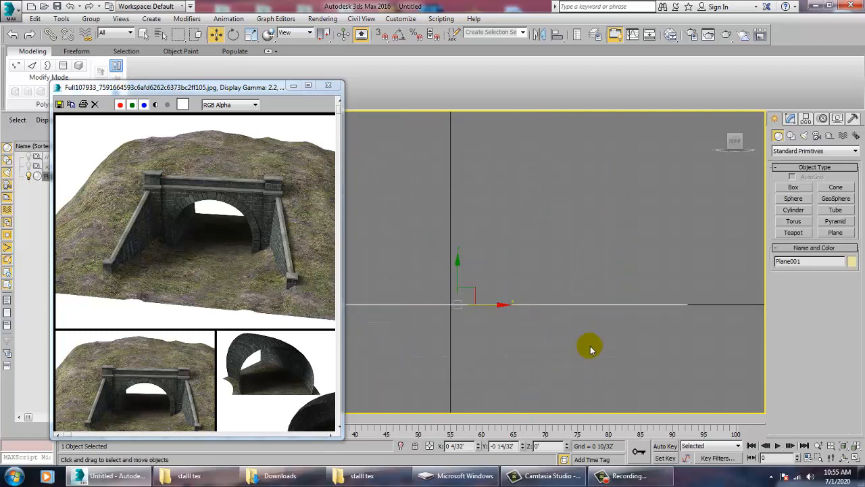
- Create a tube above the ground line in the front view with radii about 3 18/32' and 3 3/32' and height about 14/32'
left_click(823, 211)
left_click_drag(453, 230, 598, 356)
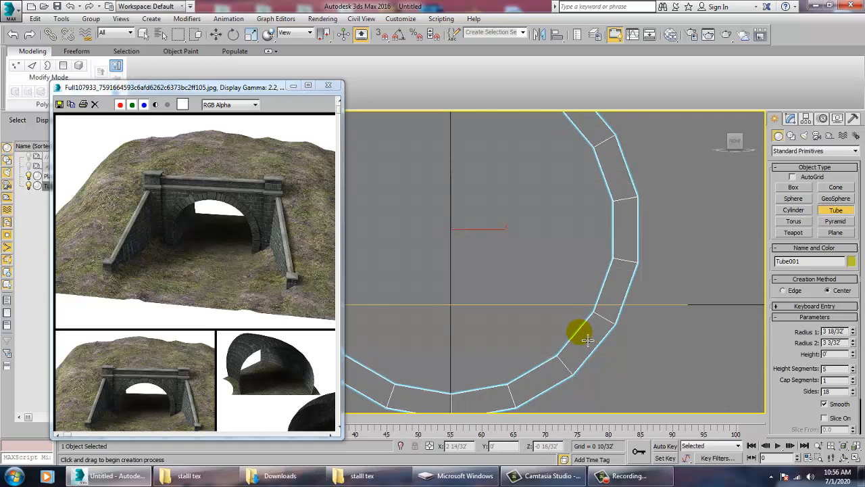
left_click(579, 331)
left_click(564, 304)
key("w")
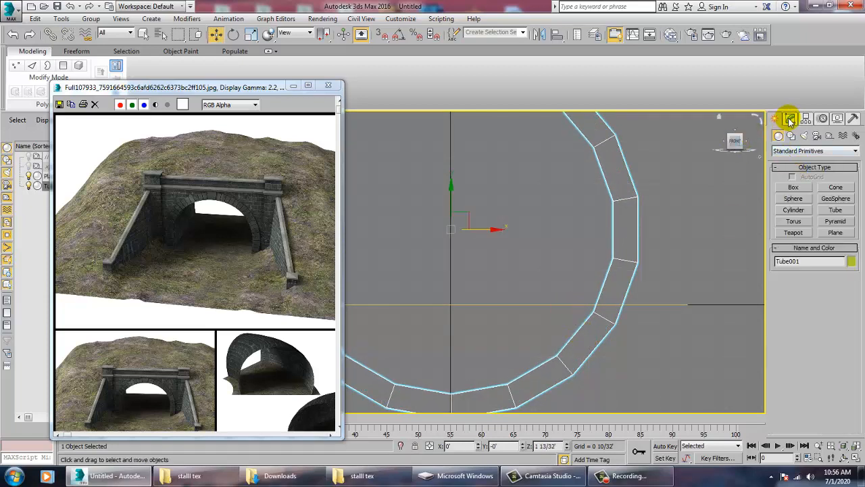
- Set the tube's number of sides to 36
left_click(790, 120)
left_click(852, 318)
left_click(853, 318)
left_click(853, 317)
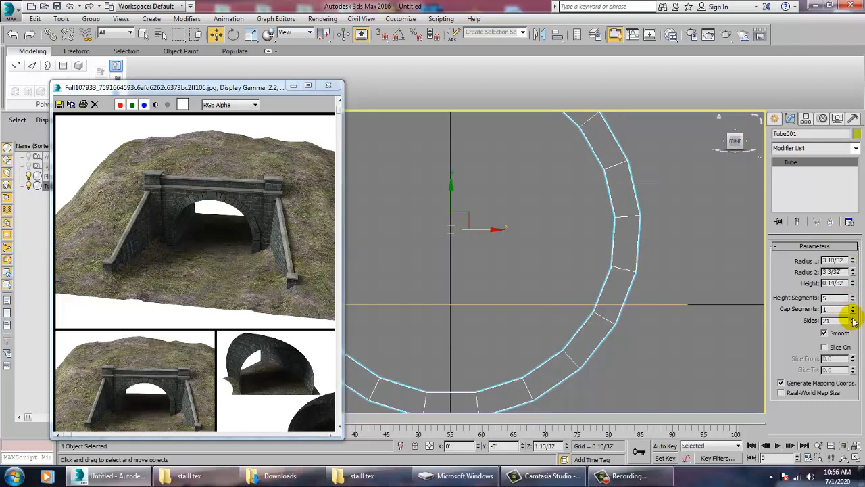
left_click(852, 318)
left_click(852, 318)
left_click(853, 318)
left_click(853, 318)
left_click(852, 318)
left_click(852, 318)
left_click(853, 318)
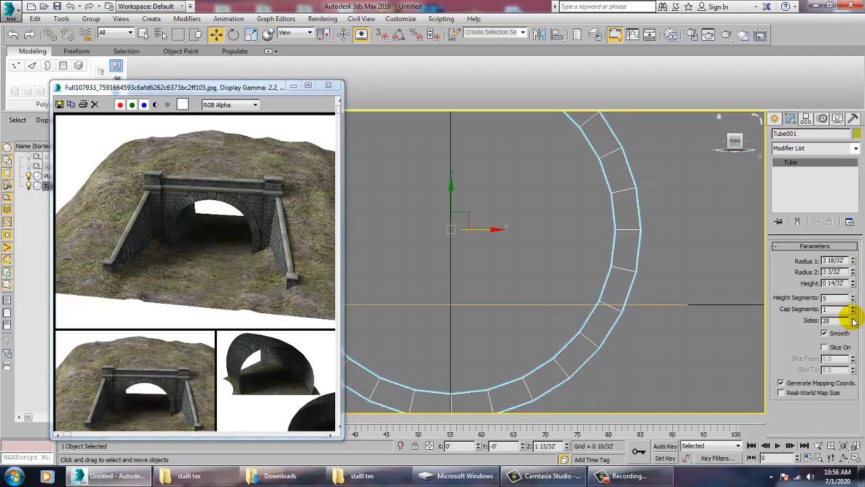
left_click(853, 318)
left_click(852, 318)
left_click(853, 318)
left_click(853, 317)
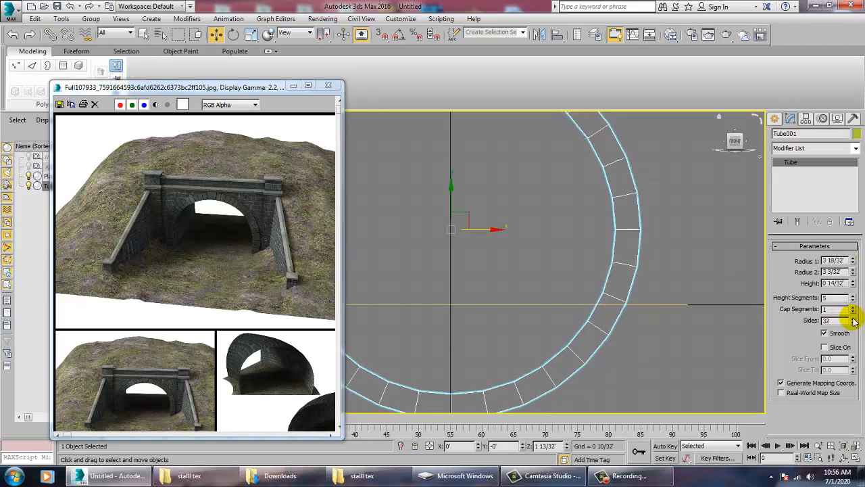
left_click(853, 317)
left_click(852, 318)
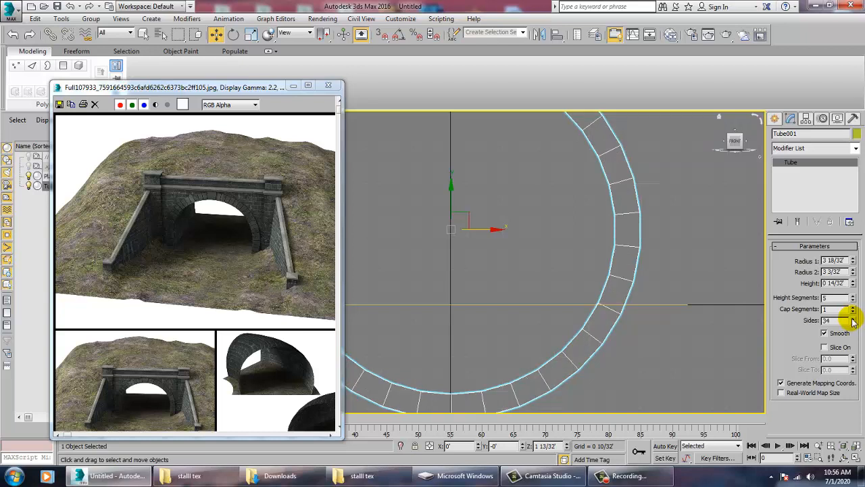
left_click(852, 317)
left_click(852, 318)
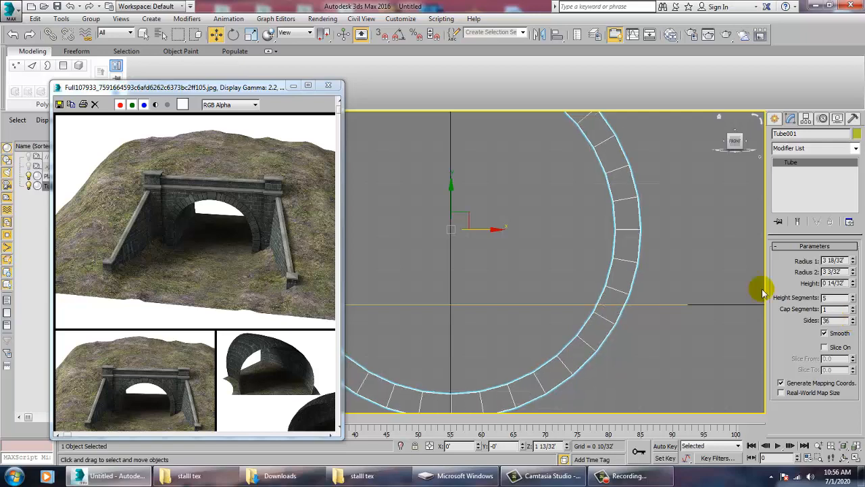
- Convert the tube to an Editable Poly
right_click(621, 232)
mouse_move(662, 334)
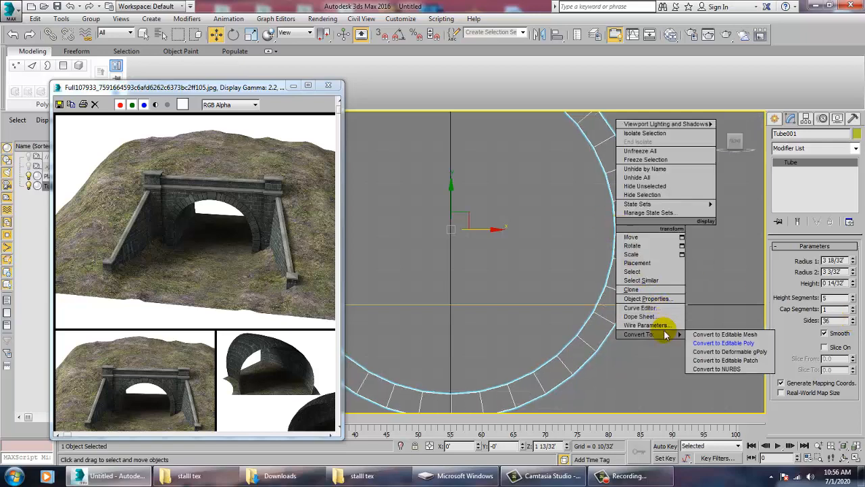
left_click(743, 348)
- Delete all polygons in the lower half of the tube to leave a semicircular arch, and exit polygon editing
scroll(621, 281, "down", 6)
middle_click_drag(622, 281, 570, 257)
scroll(571, 258, "up", 2)
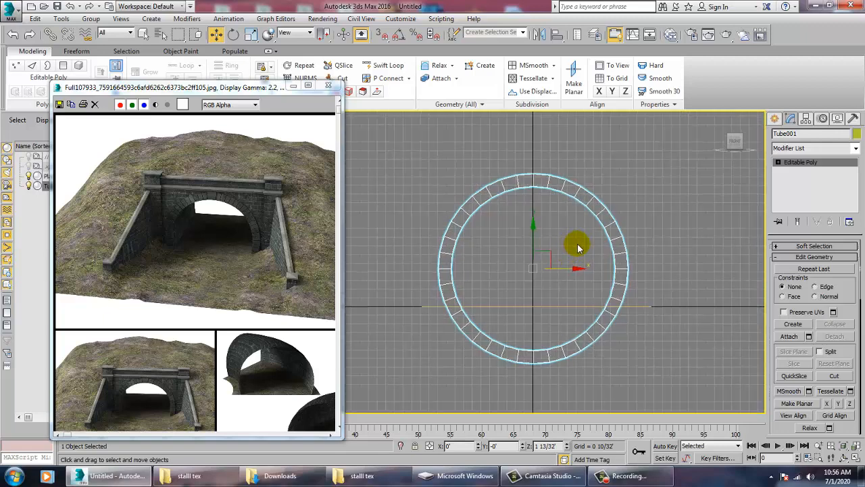
key("4")
left_click_drag(411, 385, 696, 293)
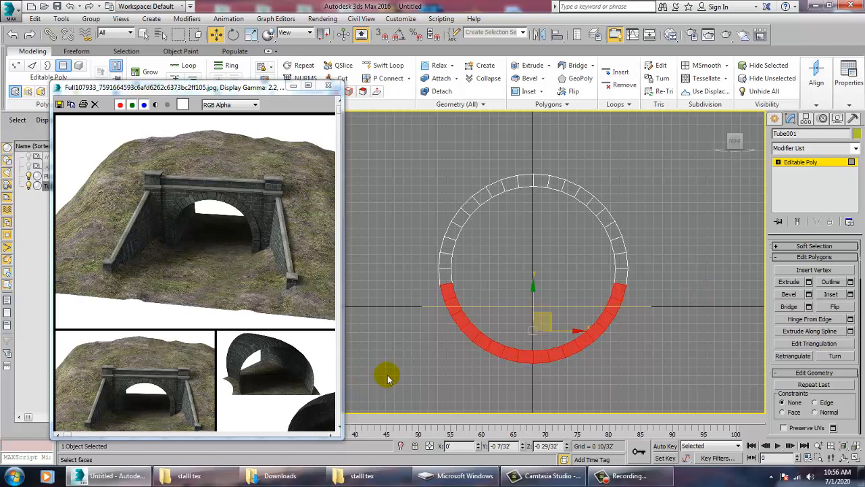
left_click_drag(669, 287, 671, 284)
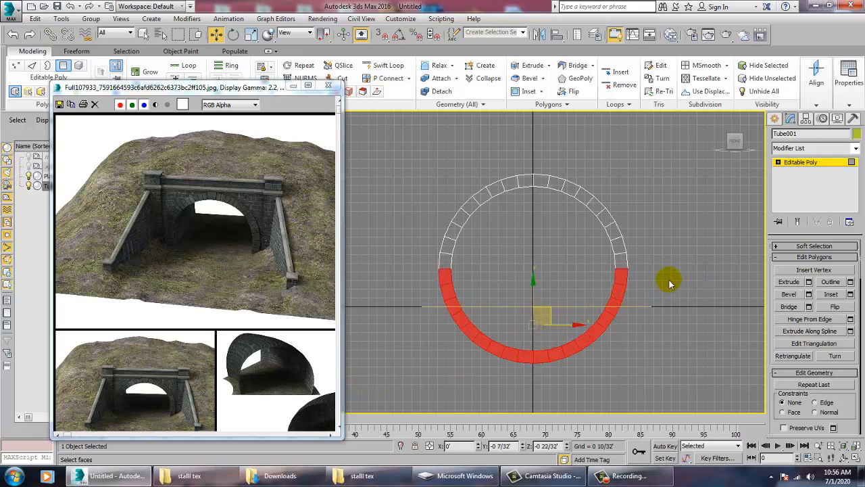
key("Delete")
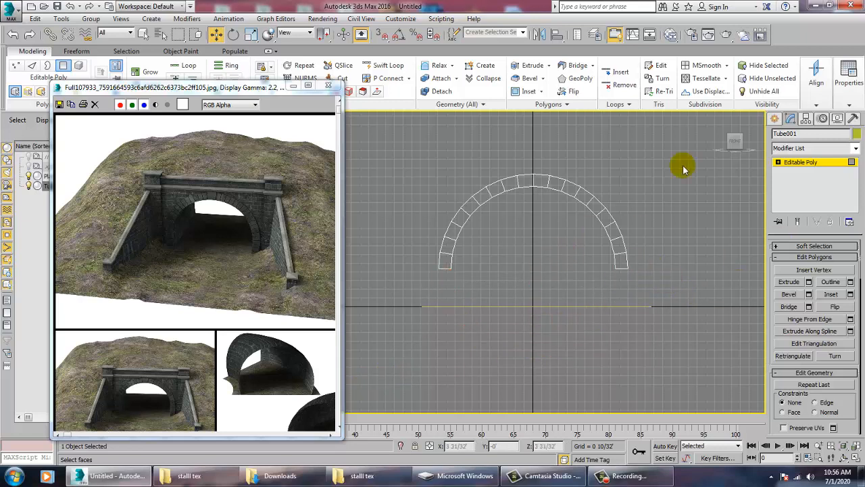
left_click(801, 163)
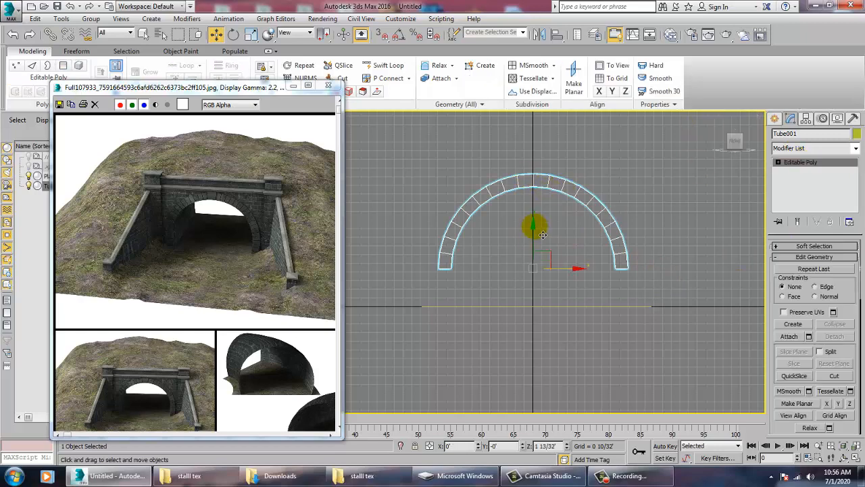
- Lower the arch onto the ground plane at Z 0 and show edged faces in the maximized perspective view
left_click_drag(543, 235, 556, 273)
key("alt+w")
middle_click_drag(638, 379, 628, 364)
key("alt+w")
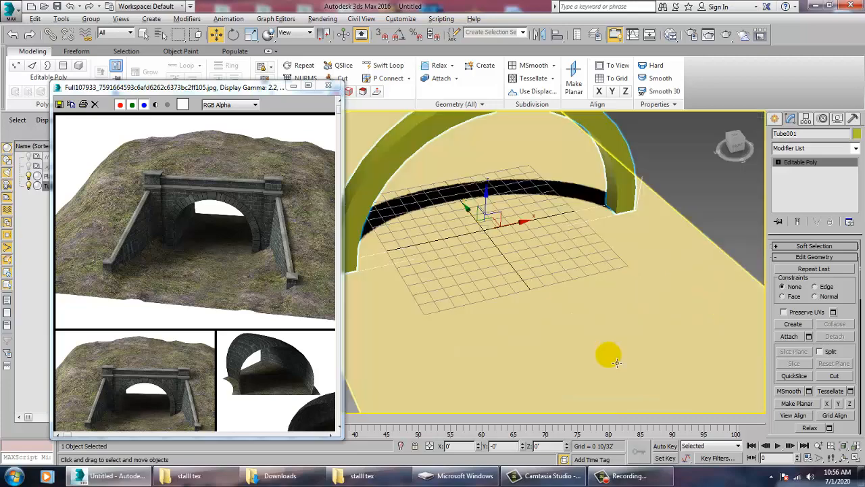
key("F4")
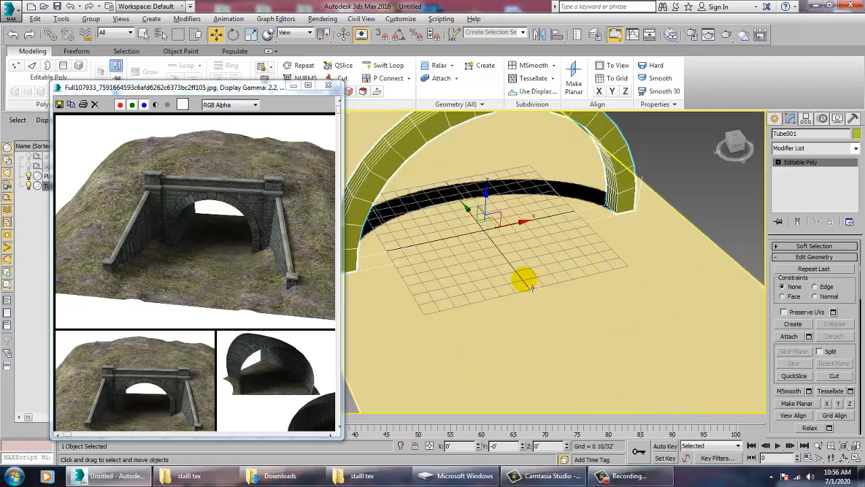
- Remove the extra lengthwise edge loops from the arch's outer surface, leaving a single loop
middle_click_drag(513, 286, 541, 270, "alt")
left_click(777, 163)
left_click(795, 179)
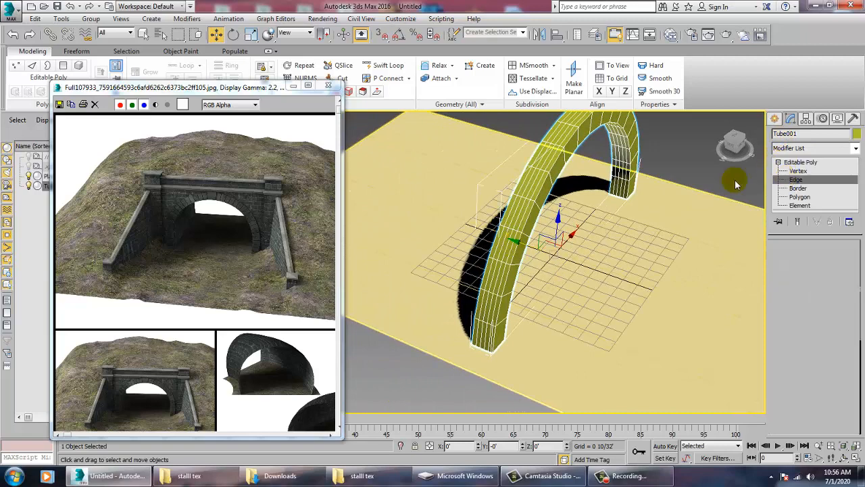
scroll(502, 250, "up", 5)
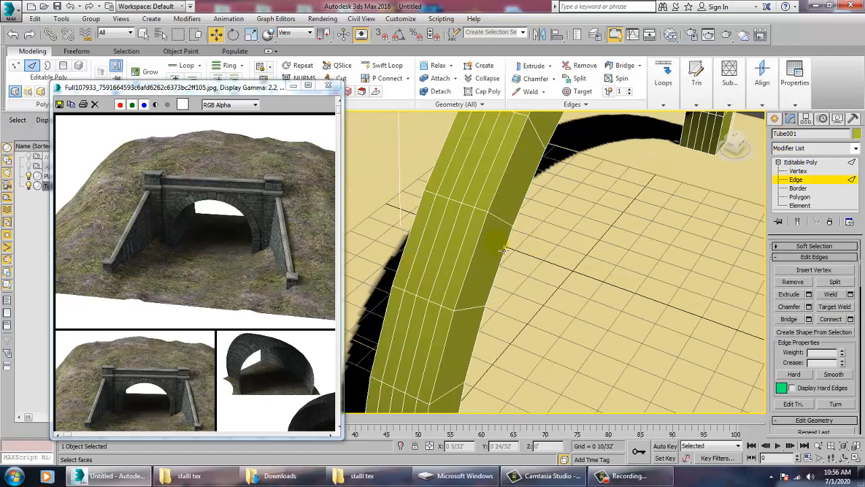
double_click(429, 249)
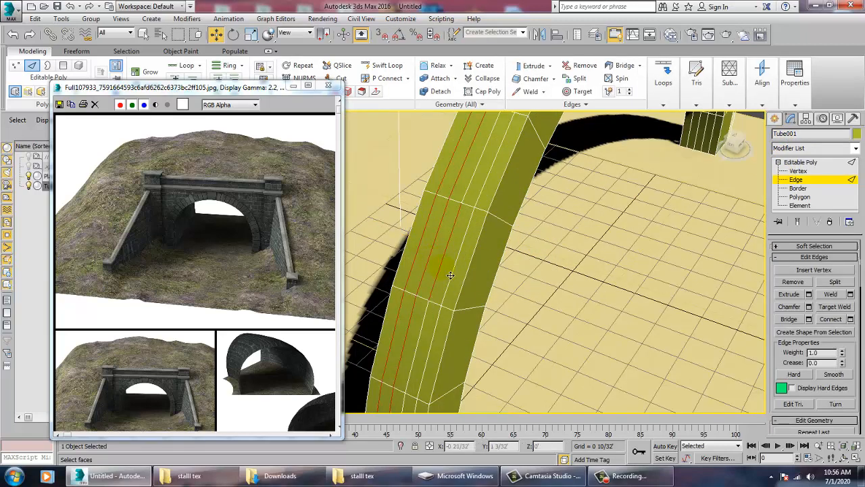
left_click(370, 186)
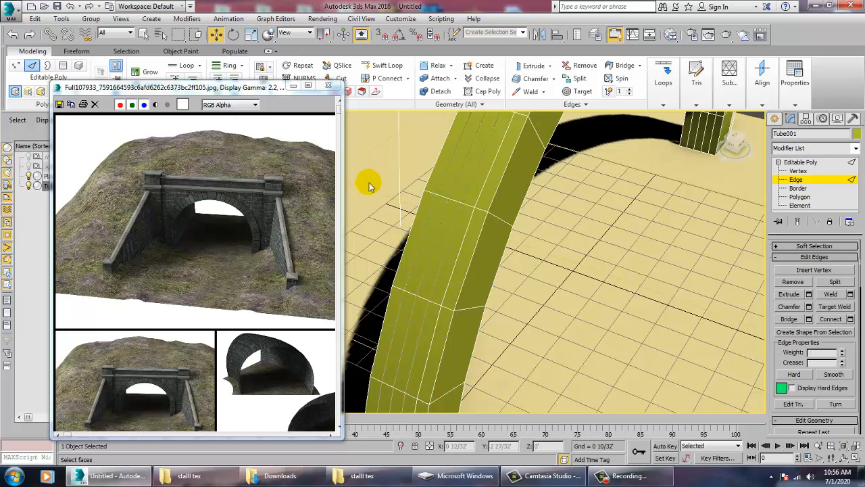
- Move the remaining lengthwise edge loop on the arch's outer surface to the middle of its width
double_click(464, 275)
scroll(549, 274, "down", 5)
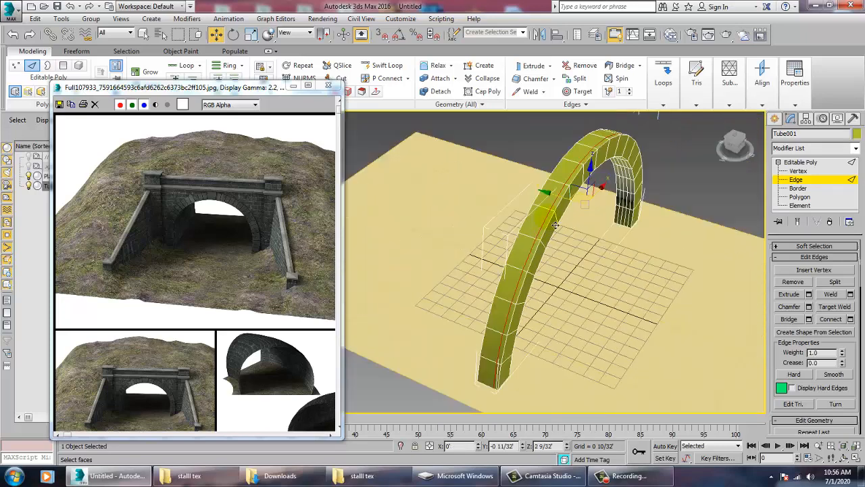
double_click(556, 196)
middle_click_drag(554, 197, 524, 168, "alt")
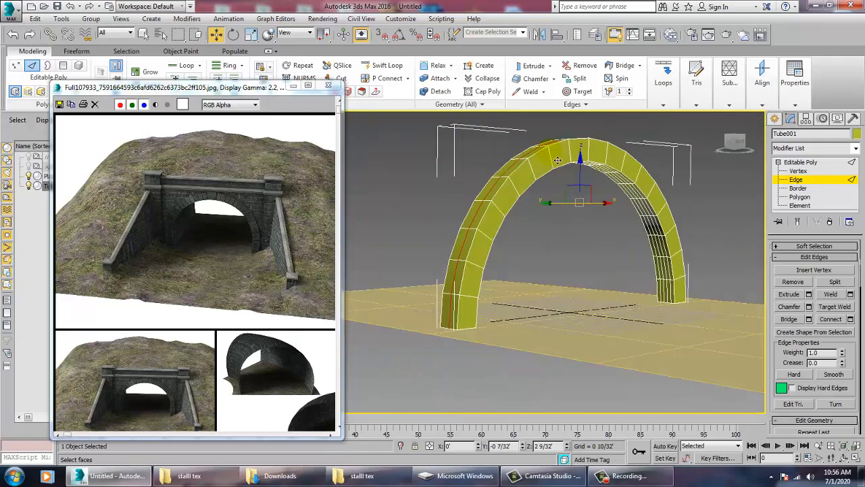
- Remove three of the lengthwise edge loops on the arch's inner surface, keeping only the one nearest the front face
scroll(599, 201, "up", 5)
middle_click_drag(599, 201, 629, 231, "alt")
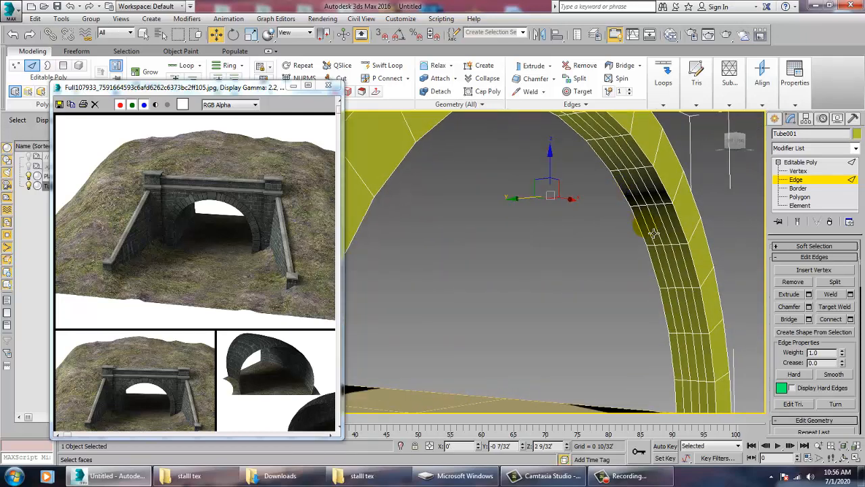
double_click(660, 238)
double_click(668, 239, "ctrl")
double_click(674, 238, "ctrl")
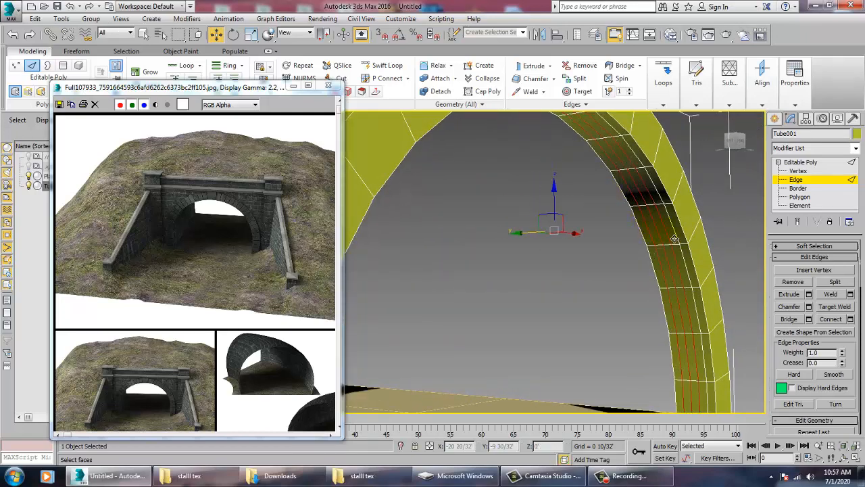
key("ctrl+d")
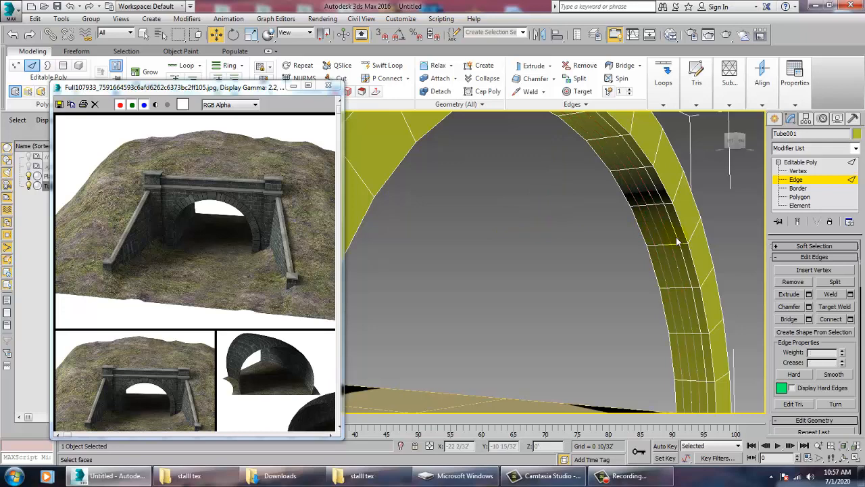
- Move the remaining edge loop on the arch's inner surface along Y to the middle of its width
double_click(685, 245)
left_click_drag(547, 238, 536, 234)
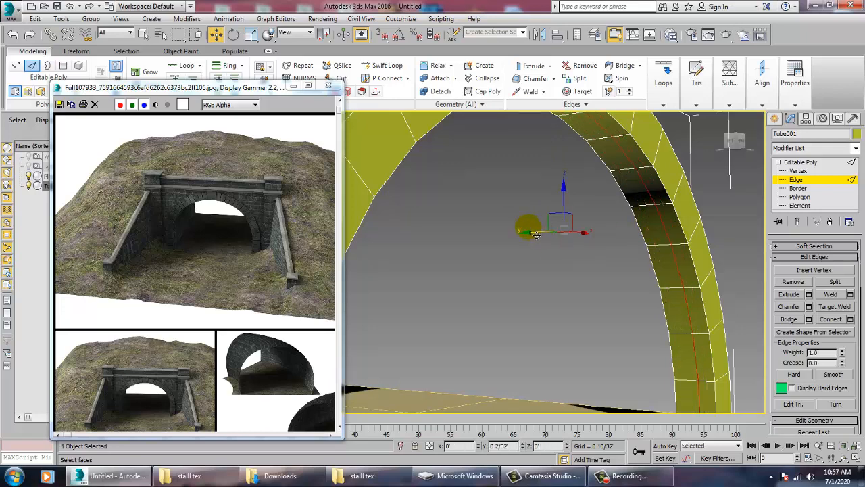
scroll(665, 243, "down", 3)
middle_click_drag(665, 244, 625, 265, "alt")
key("alt+w")
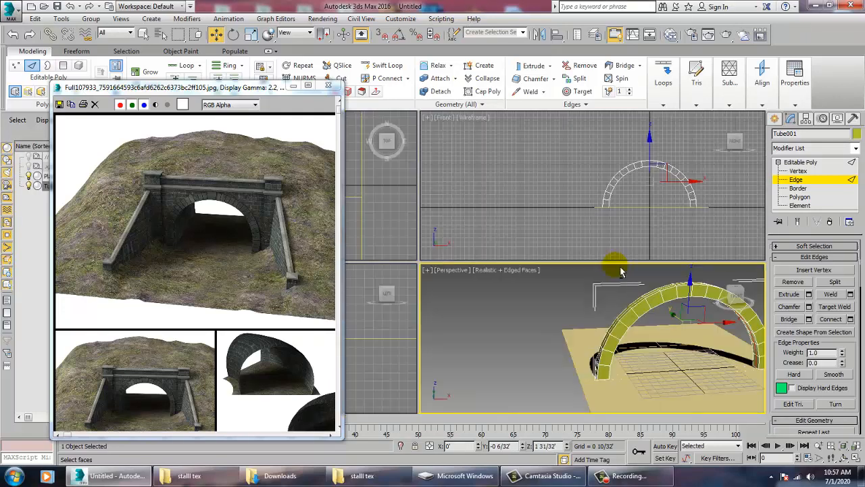
- Switch the arch to polygon editing and show the outer side of one leg in the maximized perspective view
left_click(799, 197)
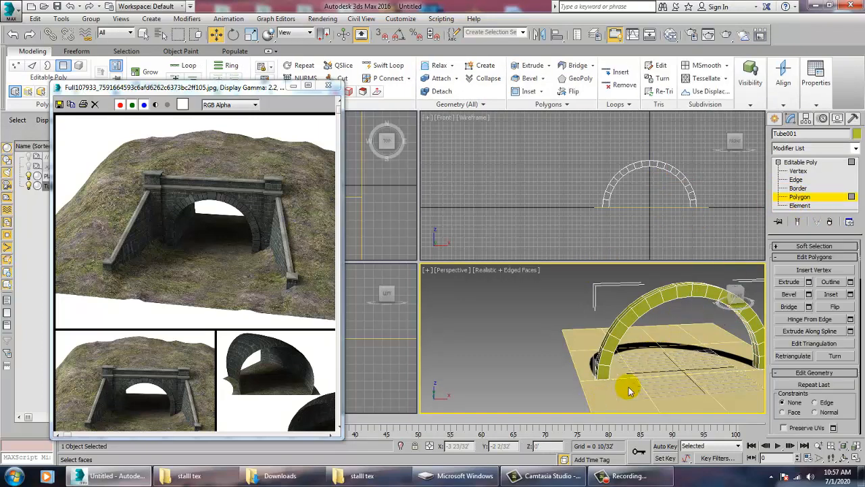
middle_click_drag(628, 386, 576, 358, "alt")
key("alt+w")
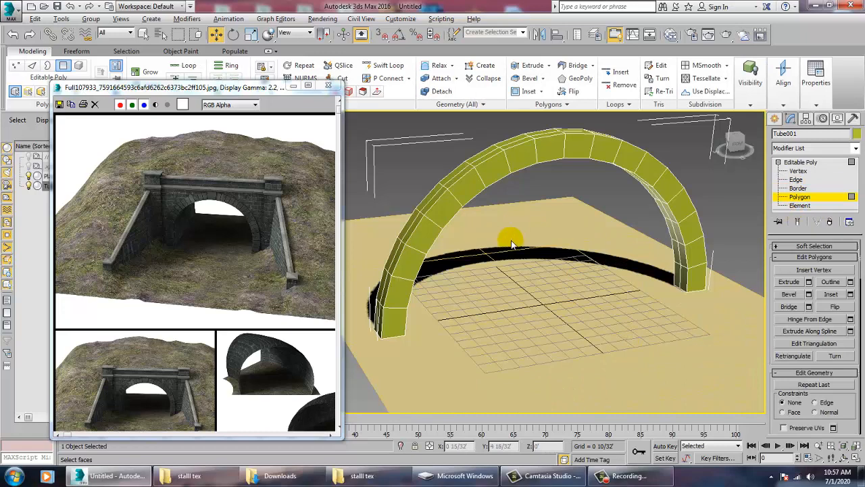
middle_click_drag(512, 245, 599, 419, "alt")
middle_click_drag(625, 356, 596, 352, "alt")
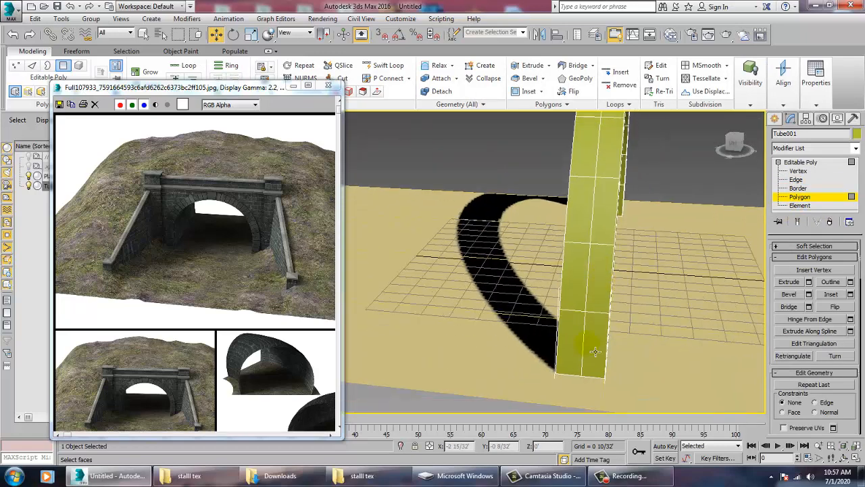
left_click(599, 355)
left_click(578, 357, "ctrl")
left_click(604, 287, "ctrl")
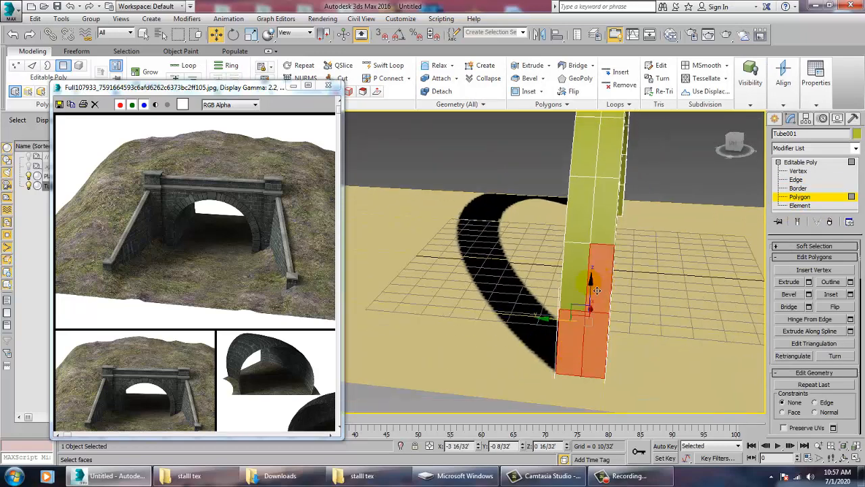
left_click(579, 280, "ctrl")
left_click(604, 211, "ctrl")
left_click(576, 216, "ctrl")
left_click(606, 147, "ctrl")
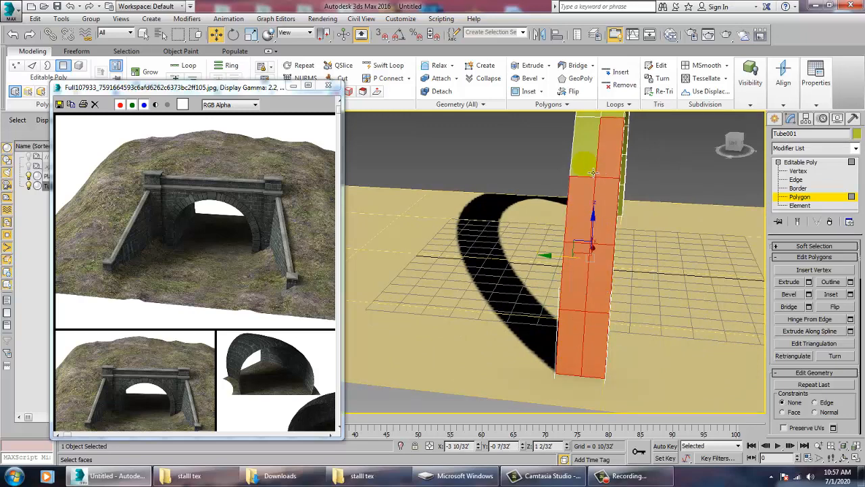
left_click(586, 168, "ctrl")
middle_click_drag(592, 174, 612, 240, "alt")
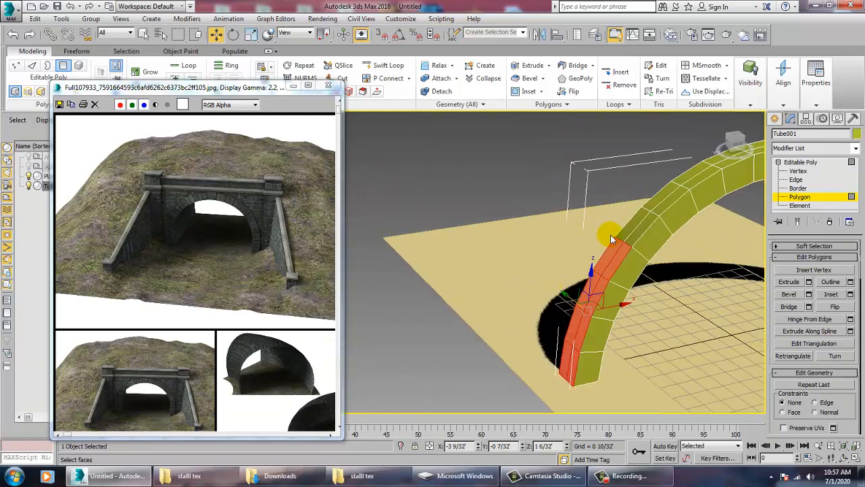
left_click(641, 244, "ctrl")
left_click(640, 233, "ctrl")
left_click(675, 210, "ctrl")
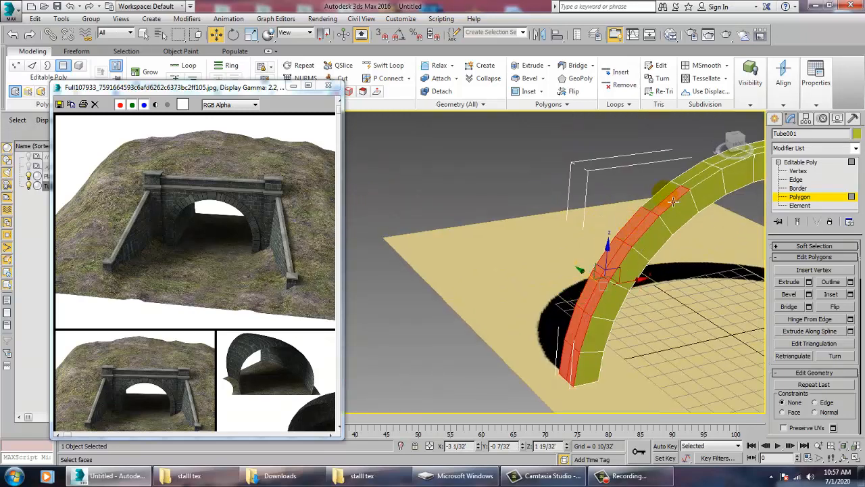
left_click(673, 202, "ctrl")
middle_click_drag(675, 211, 554, 202, "alt")
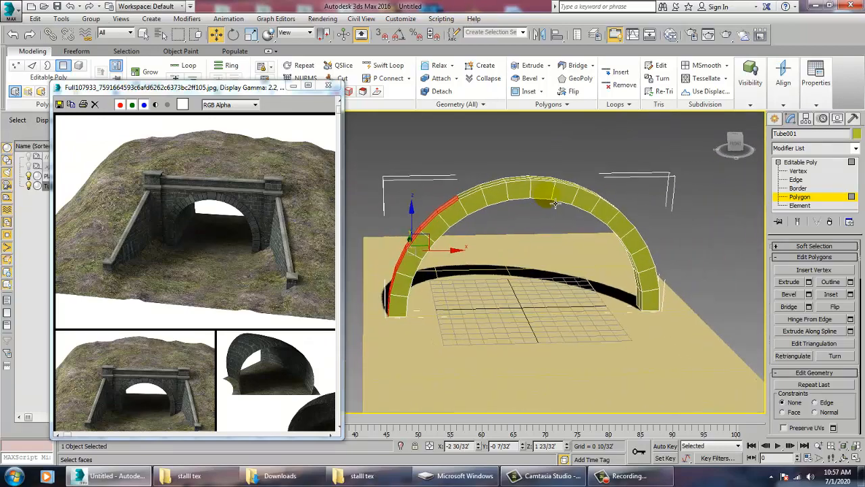
middle_click_drag(483, 197, 453, 291, "alt")
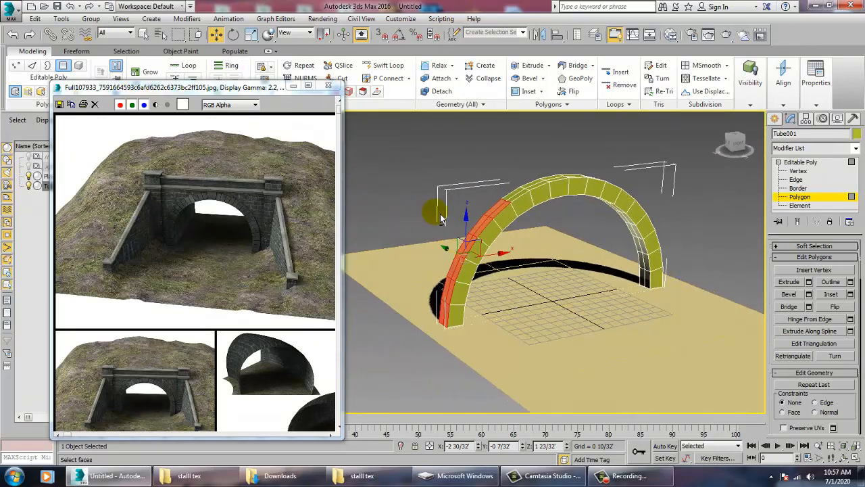
- Extrude the lowest three rows of outer polygons on both legs of the arch outward by about 1'
scroll(451, 306, "up", 5)
left_click(463, 397)
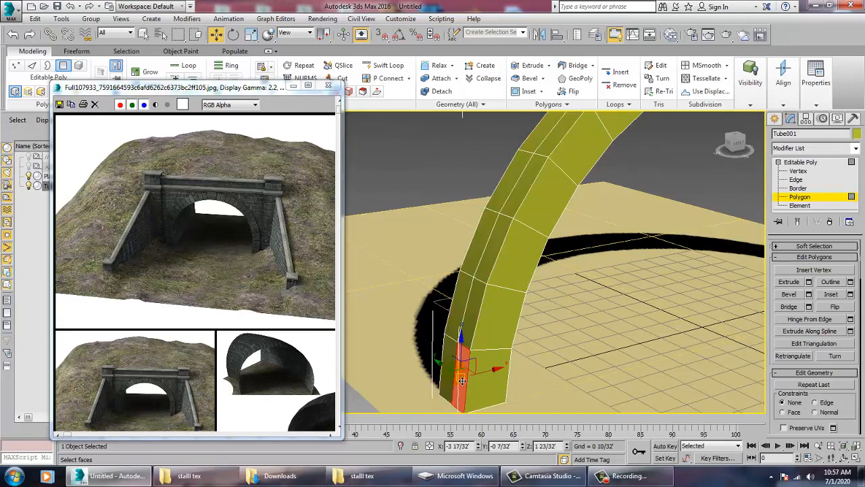
left_click(453, 375, "ctrl")
left_click(475, 317, "ctrl")
left_click(471, 278, "ctrl")
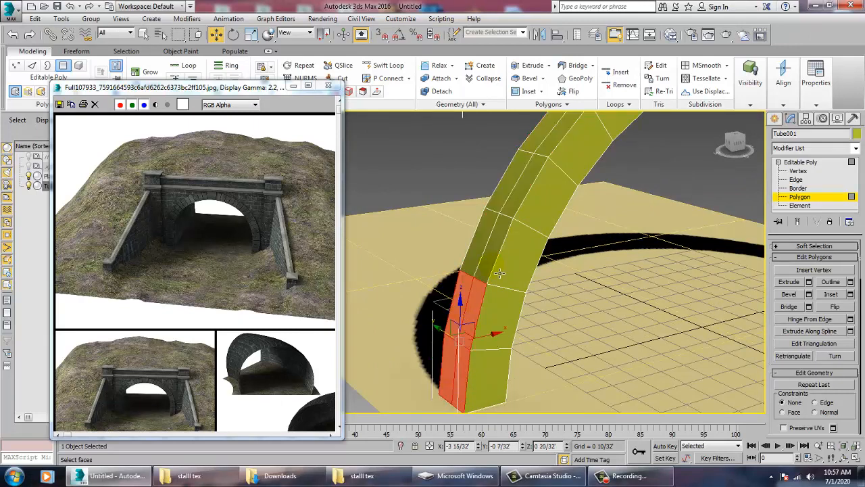
middle_click_drag(497, 272, 440, 252, "alt")
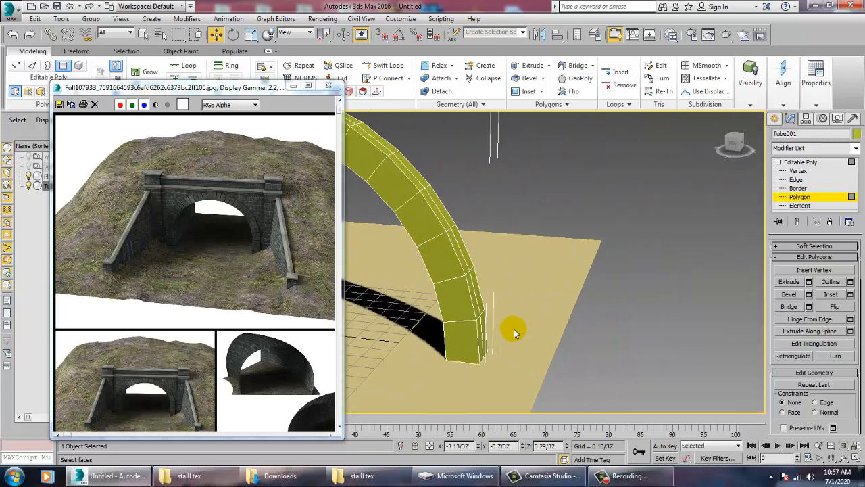
middle_click_drag(513, 331, 425, 310, "alt")
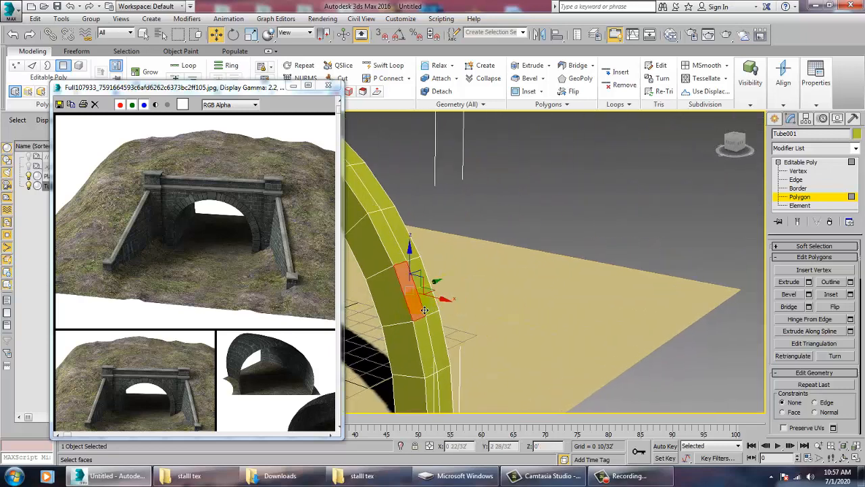
left_click(427, 306, "ctrl")
left_click(450, 347, "ctrl")
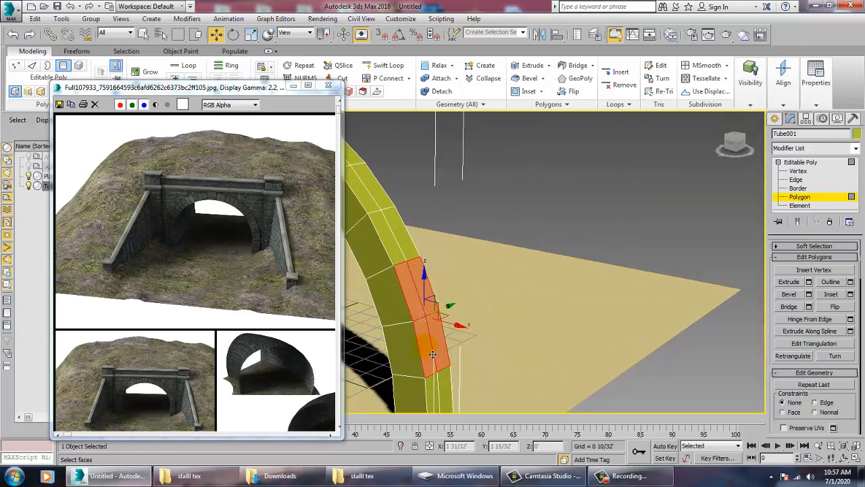
left_click(445, 376, "ctrl")
left_click(442, 406, "ctrl")
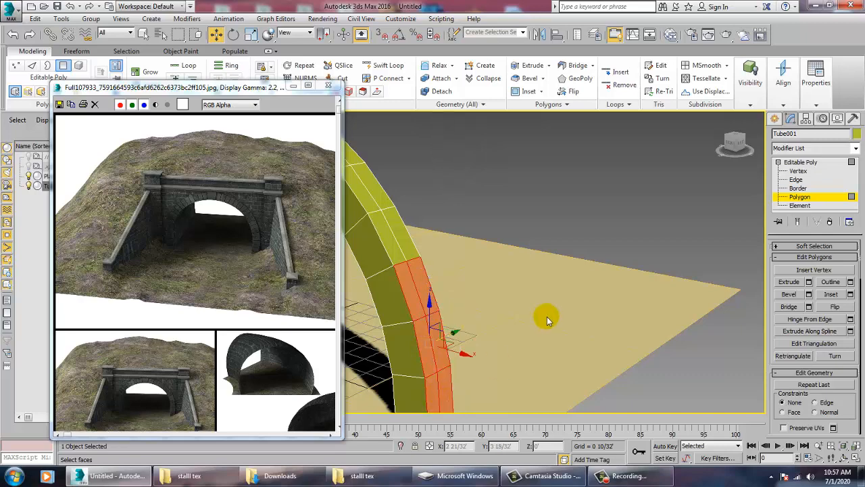
scroll(547, 315, "down", 5)
middle_click_drag(547, 315, 626, 318, "alt")
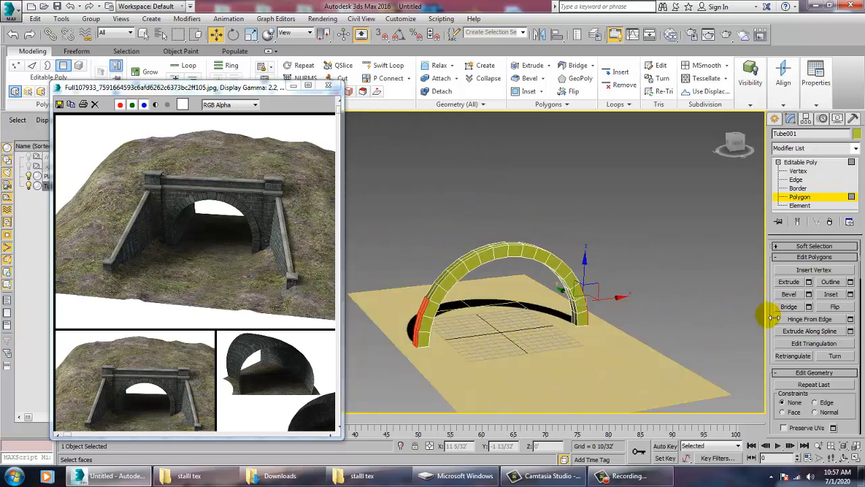
left_click(809, 282)
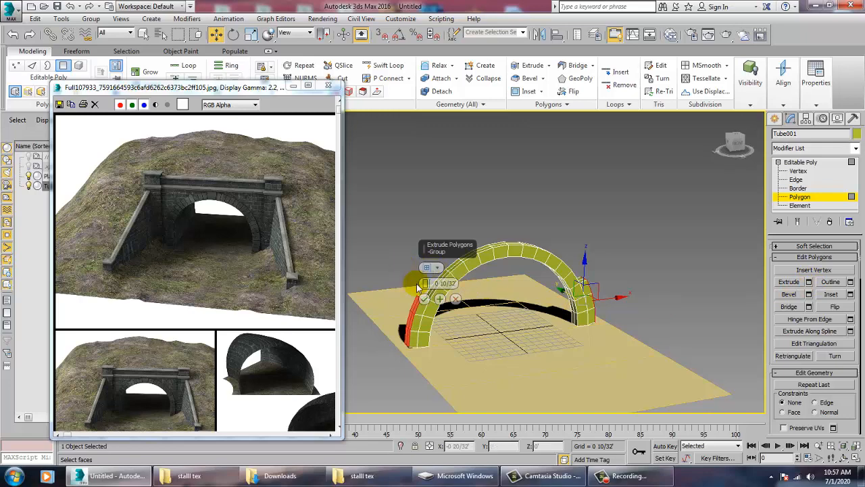
left_click_drag(426, 283, 433, 213)
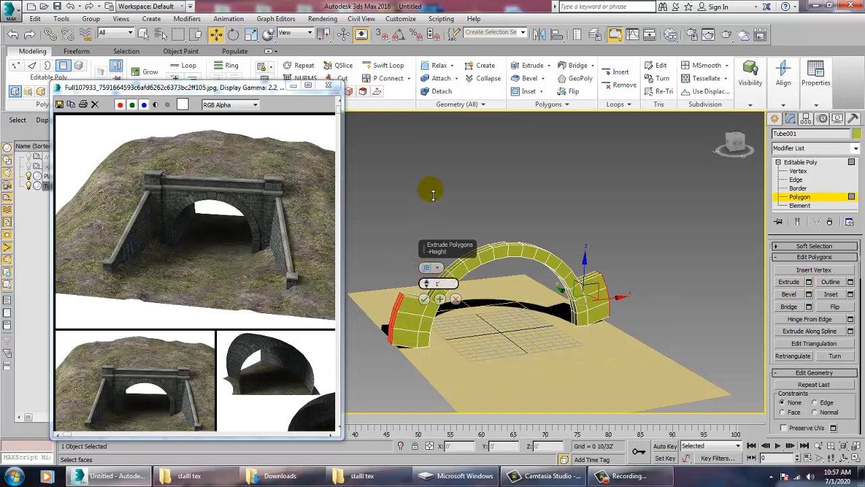
left_click(423, 299)
- In the front view, flatten the outer vertices of the left extrusion into a vertical line and lower them to ground level
key("alt+w")
key("1")
scroll(622, 194, "up", 2)
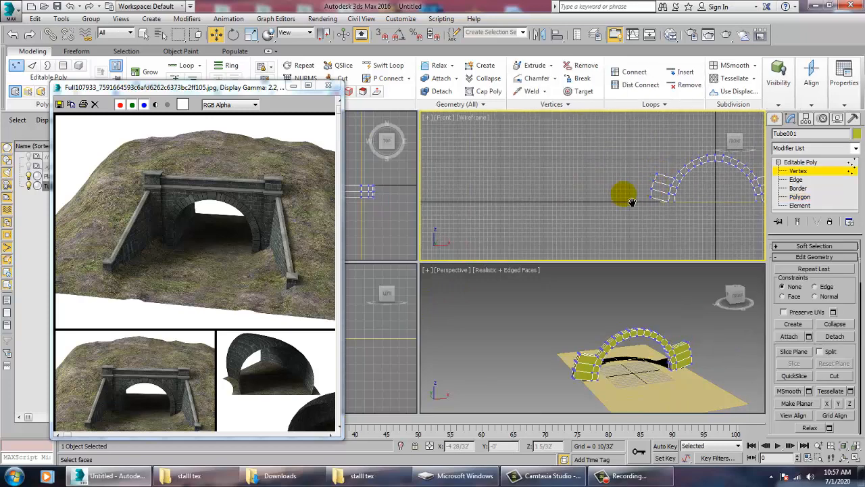
key("alt+w")
scroll(419, 226, "up", 1)
left_click_drag(464, 350, 464, 351)
key("r")
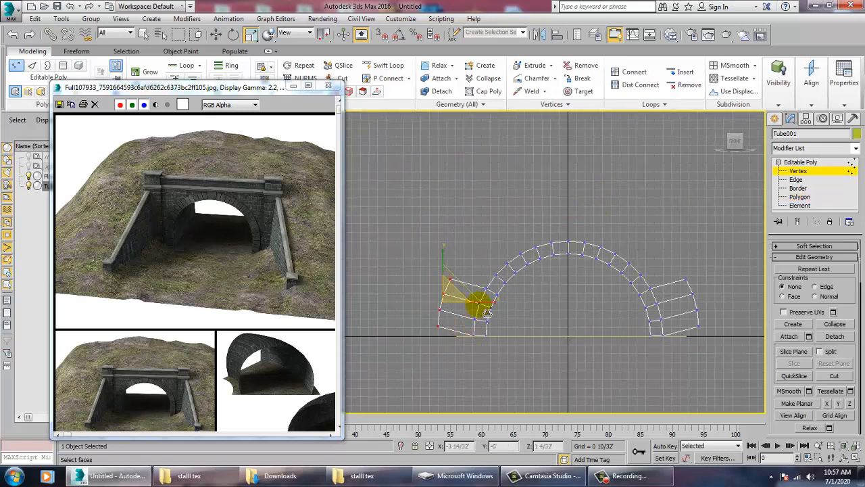
left_click_drag(494, 302, 554, 380)
middle_click_drag(480, 329, 532, 323)
scroll(539, 331, "up", 2)
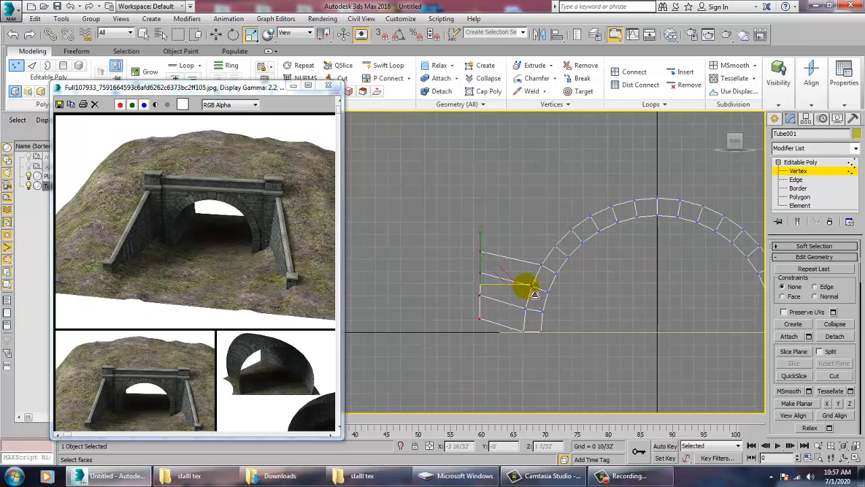
key("w")
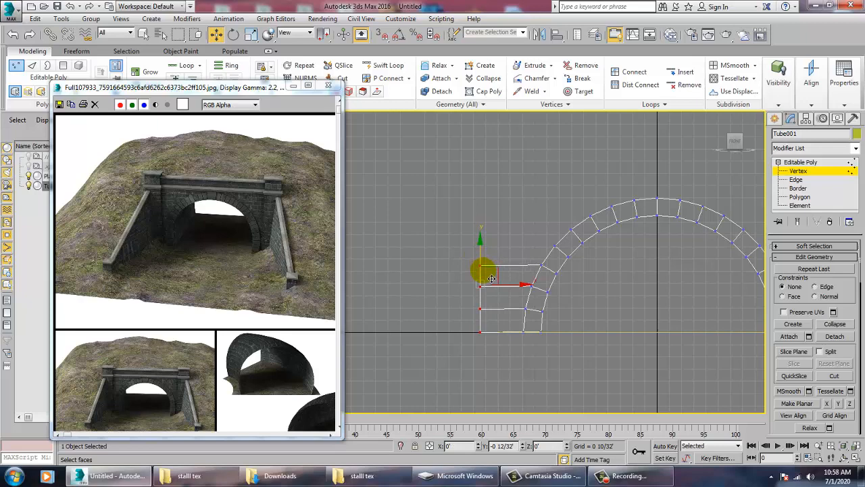
- In the front view, flatten the outer vertices of the right extrusion into a vertical line and lower them to ground level
middle_click_drag(718, 303, 535, 270)
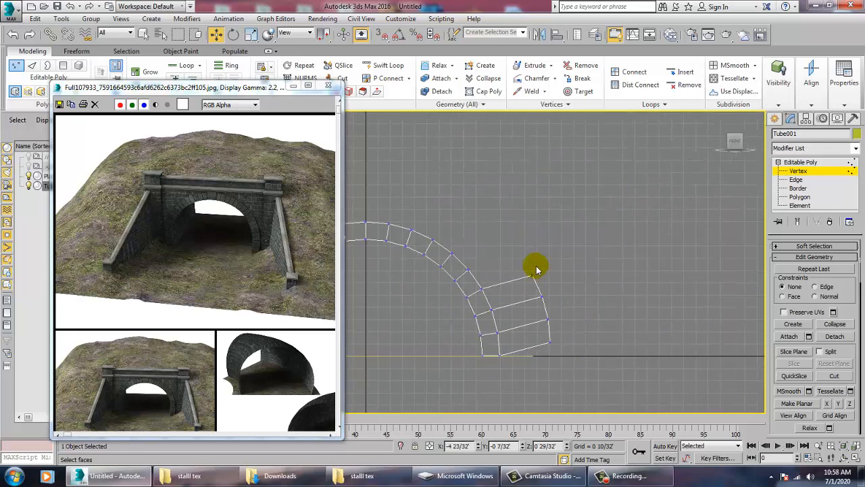
left_click_drag(524, 240, 591, 365)
key("r")
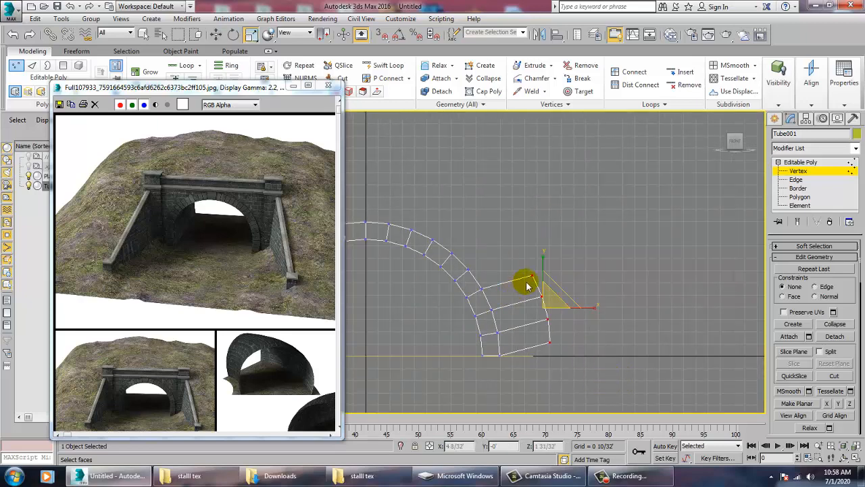
left_click_drag(604, 309, 572, 305)
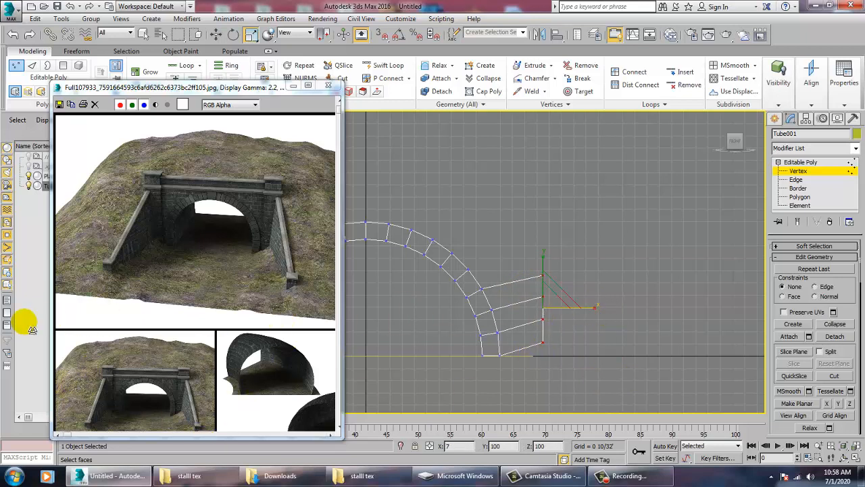
key("w")
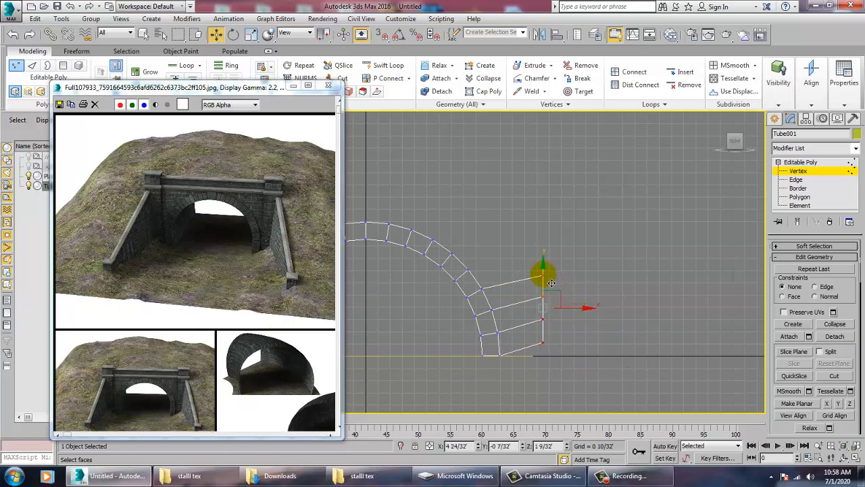
left_click_drag(552, 283, 553, 294)
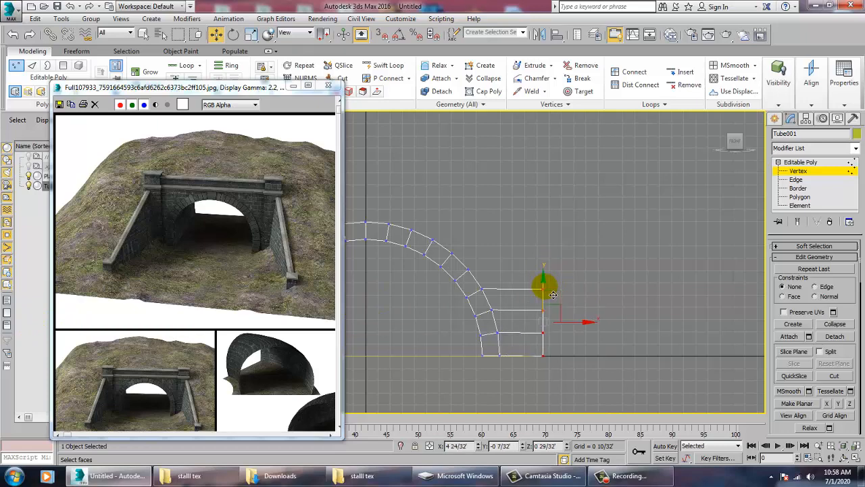
middle_click_drag(553, 294, 604, 309)
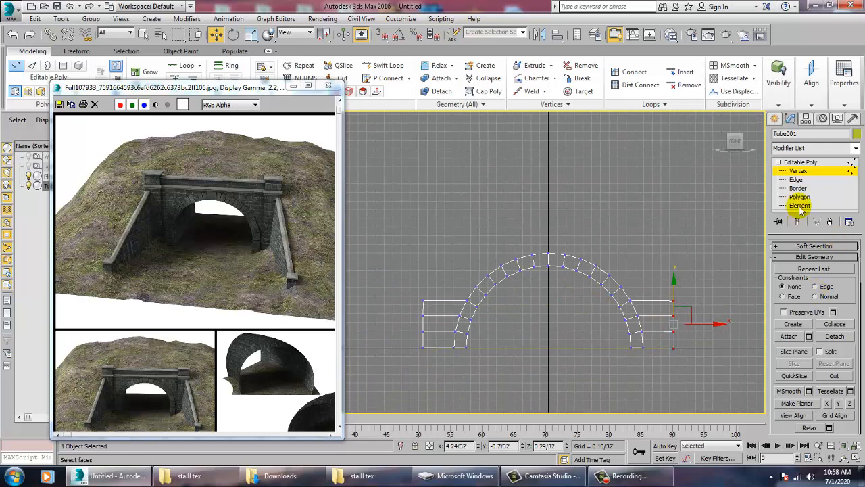
- In polygon mode, select the top faces of the left extension and the outer faces up the adjoining side of the arch
left_click(799, 198)
key("alt+w")
right_click(628, 295)
key("alt+w")
middle_click_drag(602, 304, 529, 351, "alt")
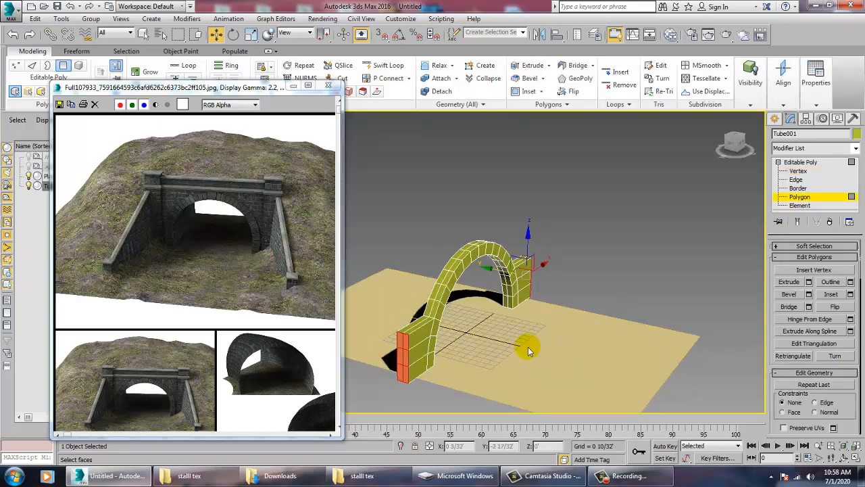
scroll(530, 351, "up", 5)
left_click(470, 337)
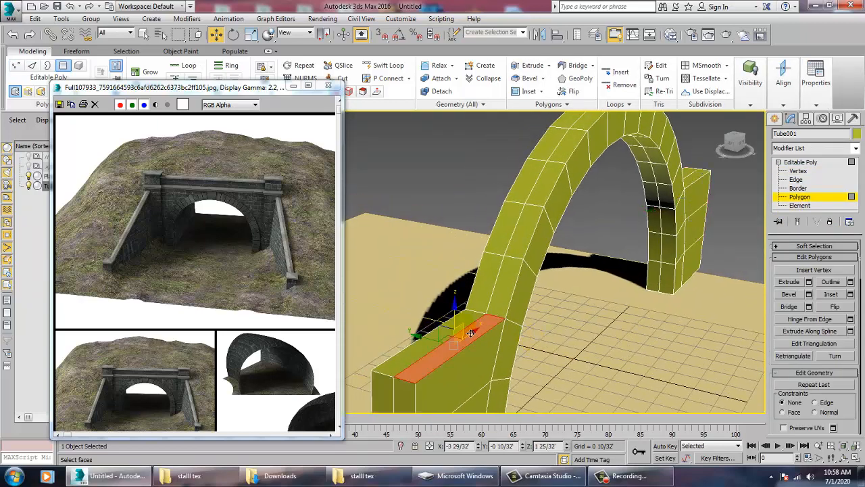
left_click(463, 326, "ctrl")
left_click(500, 306, "ctrl")
left_click(487, 290, "ctrl")
left_click(532, 248, "ctrl")
left_click(507, 236, "ctrl")
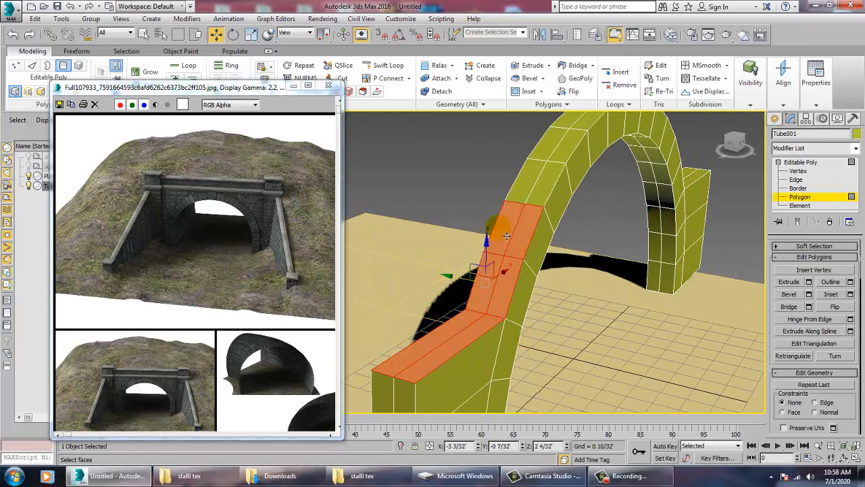
left_click(551, 194, "ctrl")
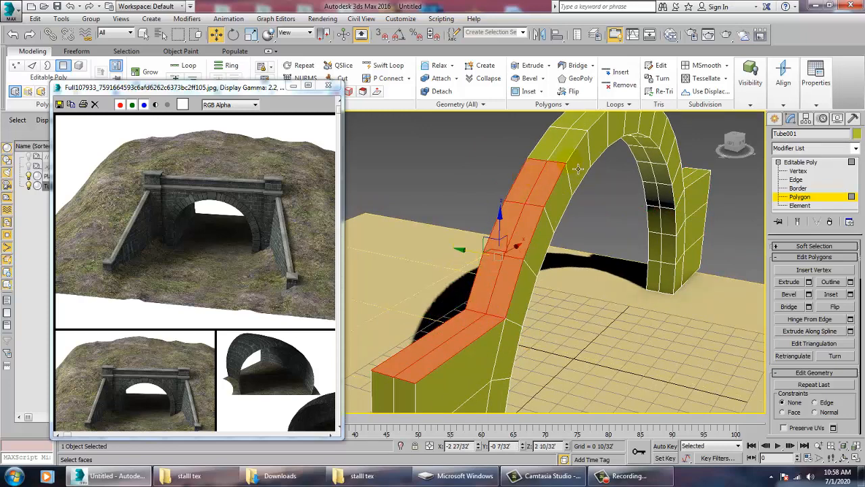
middle_click_drag(573, 161, 560, 340)
left_click(549, 330, "ctrl")
- Add both rows of outer polygons up to the arch's crown to the selection
middle_click_drag(557, 308, 622, 320, "alt")
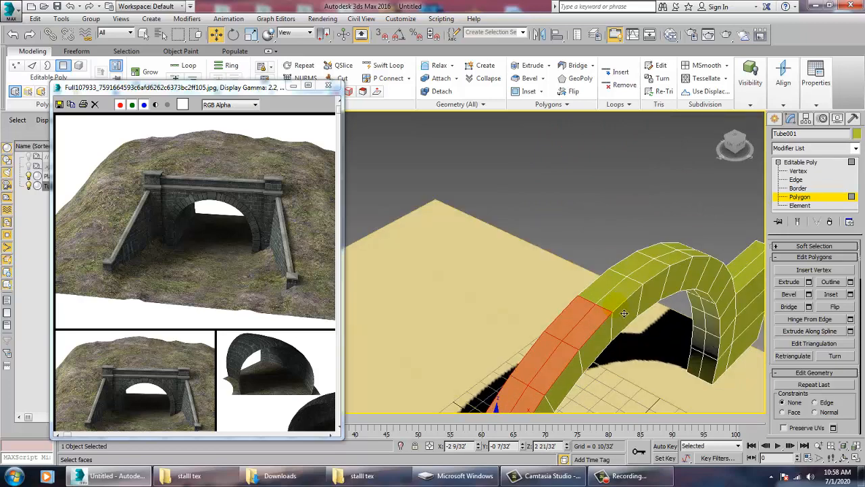
left_click(622, 296, "ctrl")
left_click(614, 282, "ctrl")
left_click(658, 277, "ctrl")
left_click(646, 274, "ctrl")
left_click(674, 268, "ctrl")
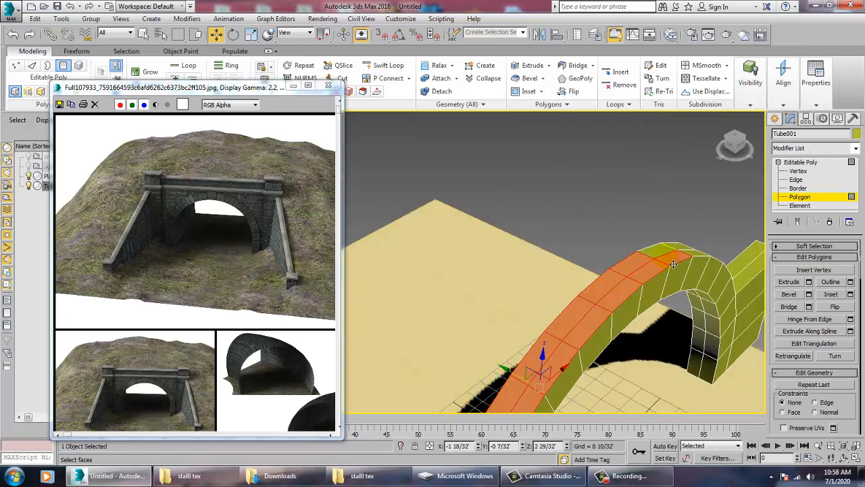
left_click(666, 256, "ctrl")
- Add the outer polygons down the arch's right side and the top faces of the right extension to the selection
middle_click_drag(684, 257, 483, 270, "alt")
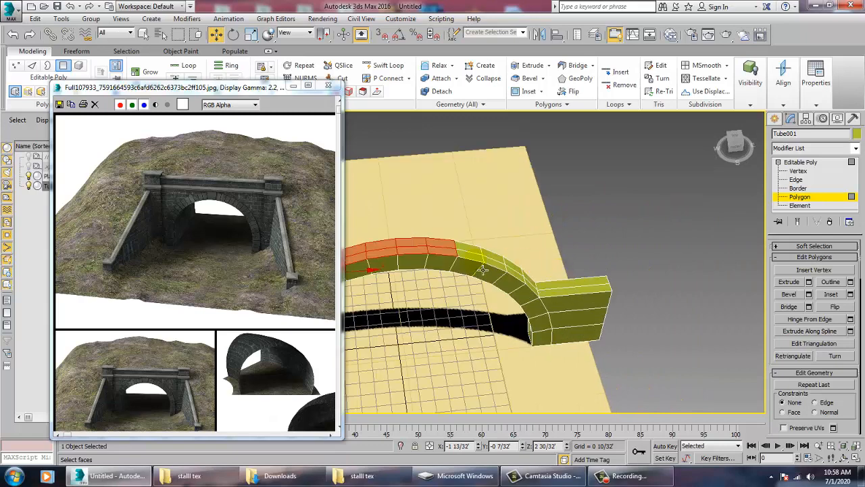
left_click(503, 266, "ctrl")
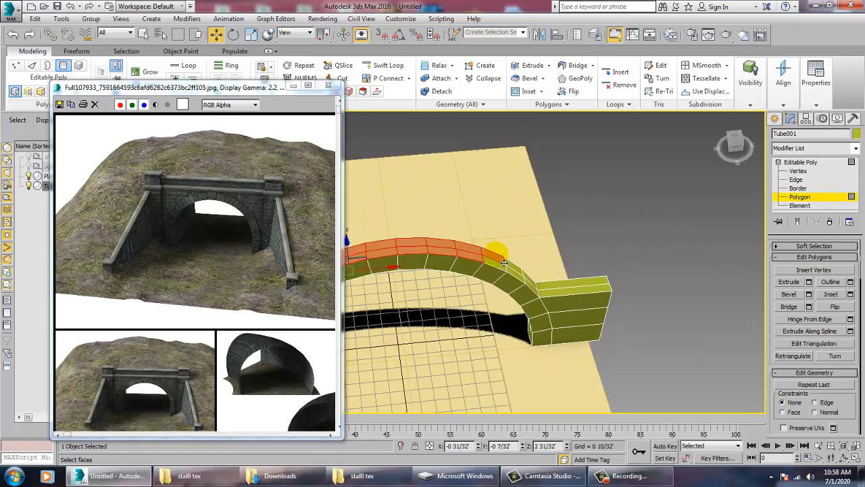
left_click(506, 264, "ctrl")
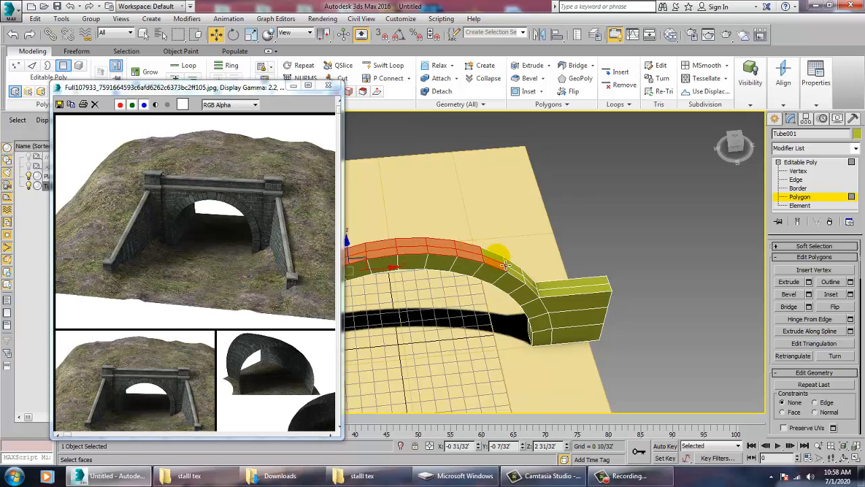
left_click(507, 268, "ctrl")
left_click(526, 275, "ctrl")
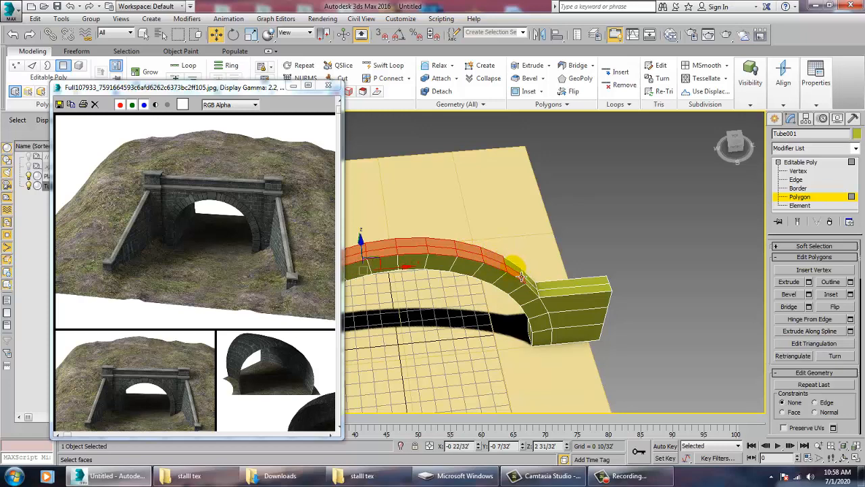
middle_click_drag(520, 275, 517, 321, "alt")
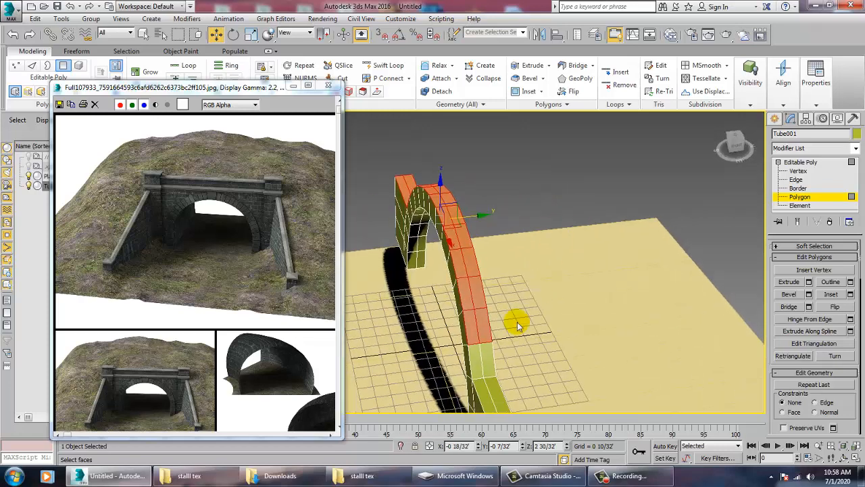
left_click(483, 363, "ctrl")
left_click(497, 398, "ctrl")
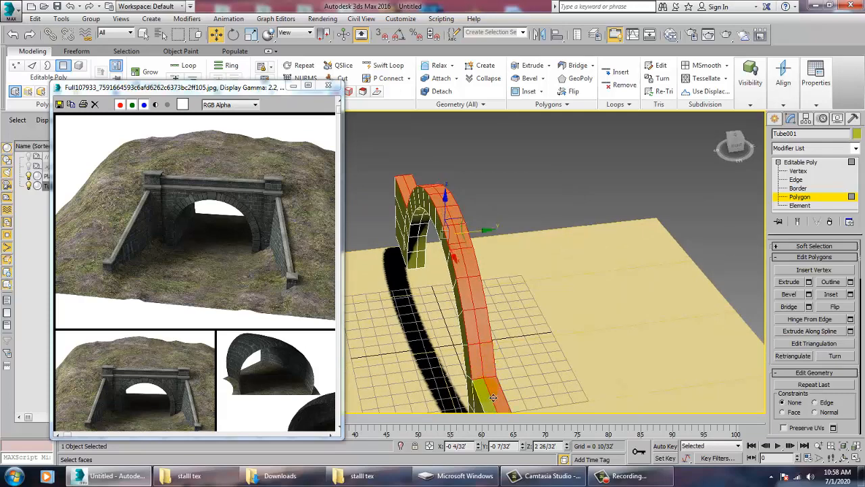
- Extrude the selected top polygons of the arch and both extensions upward by 1 12/32'
middle_click_drag(494, 397, 616, 264, "alt")
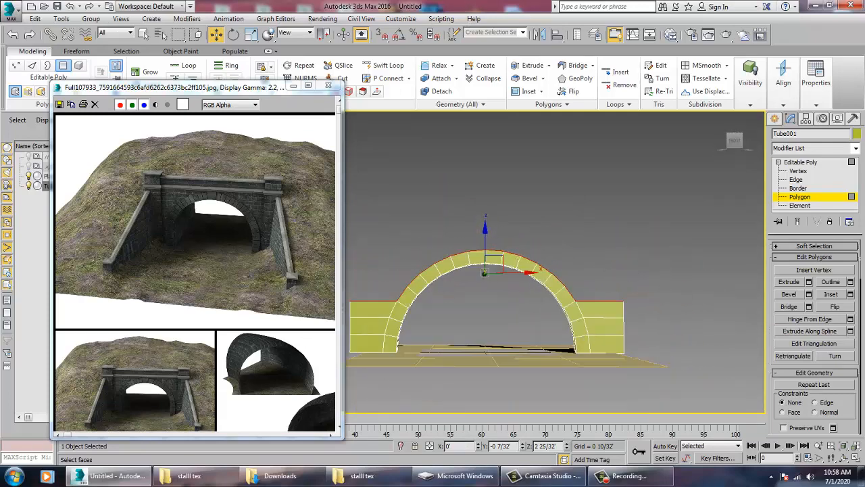
left_click(809, 282)
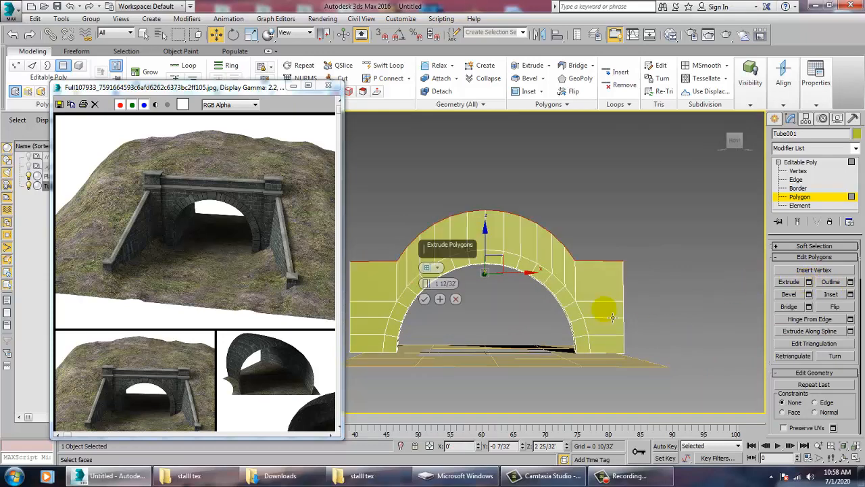
left_click(425, 300)
- In the front view, flatten the extruded top polygons into one horizontal line and raise them by about 14/32'
key("alt+w")
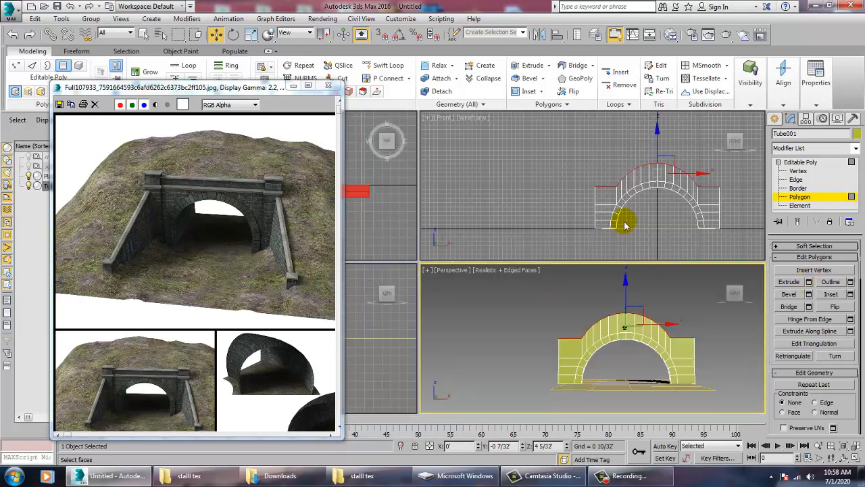
key("alt+w")
key("r")
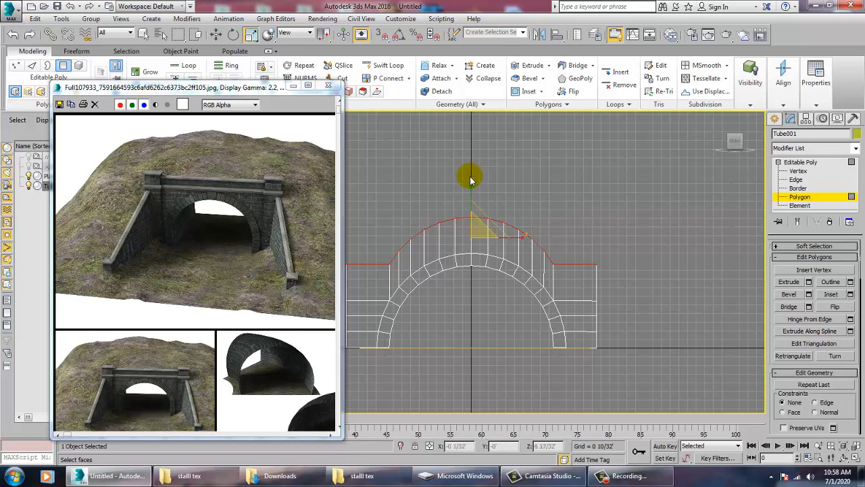
left_click_drag(469, 183, 470, 251)
left_click_drag(444, 171, 340, 39)
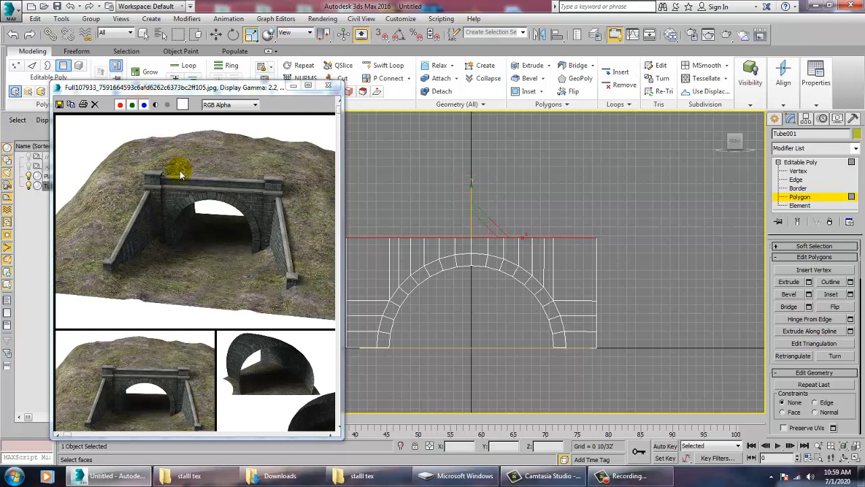
key("w")
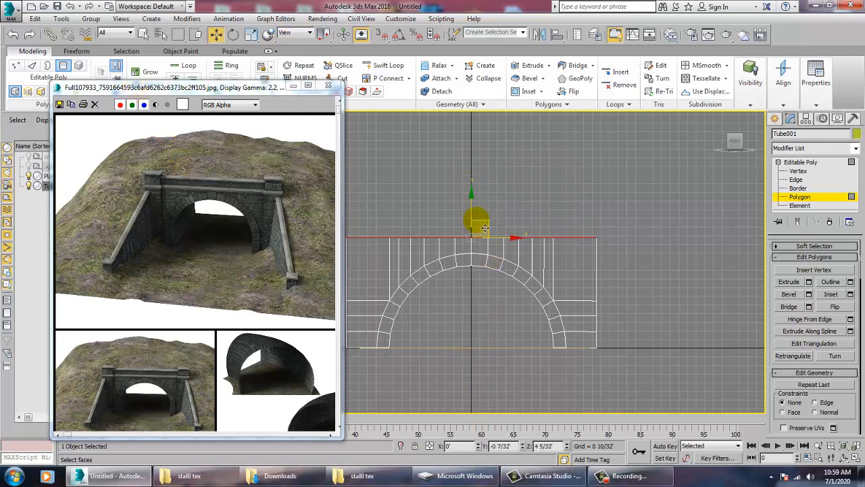
left_click_drag(477, 218, 475, 206)
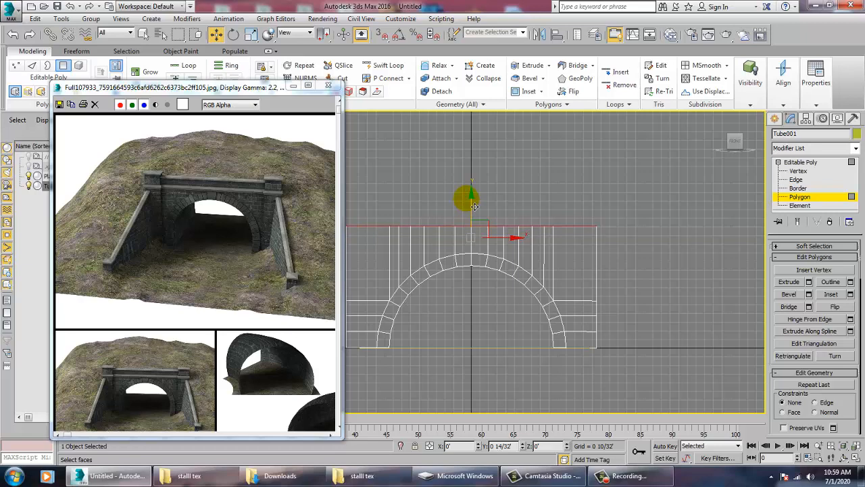
middle_click_drag(467, 203, 591, 216)
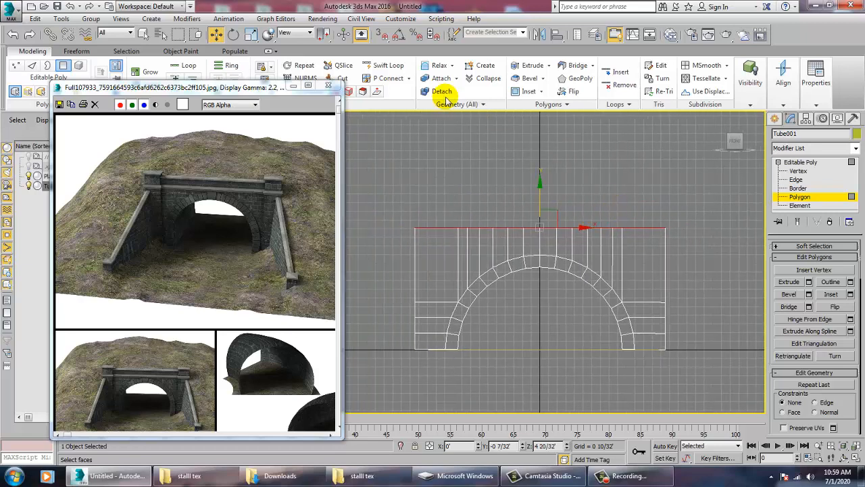
- Insert a horizontal edge loop across the wall above the arch with Swift Loop and straighten it at a height of about 3 29/32'
left_click(386, 65)
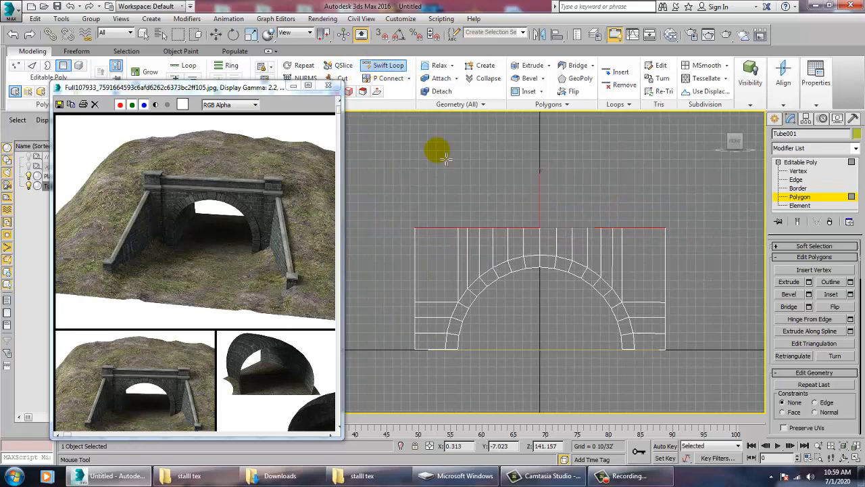
right_click(443, 267)
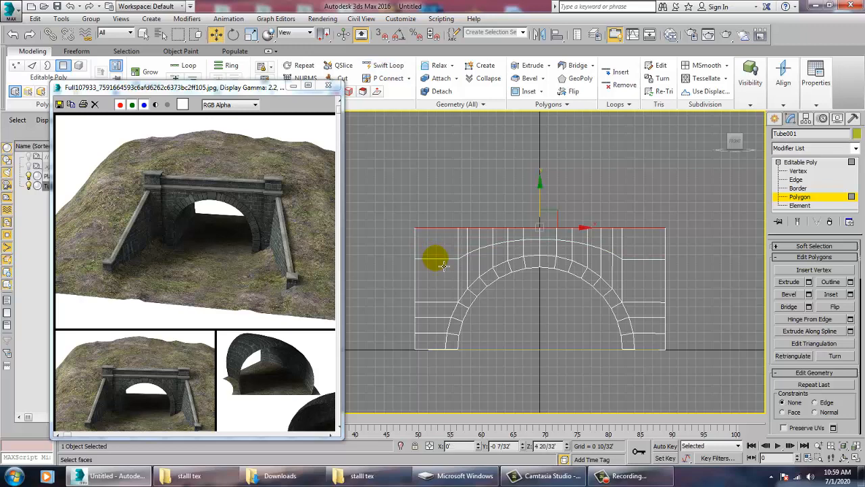
key("2")
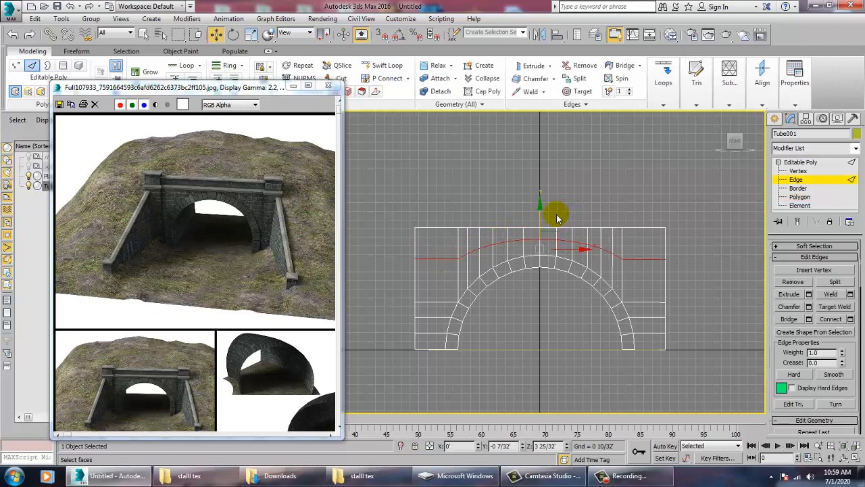
key("r")
left_click_drag(540, 196, 549, 454)
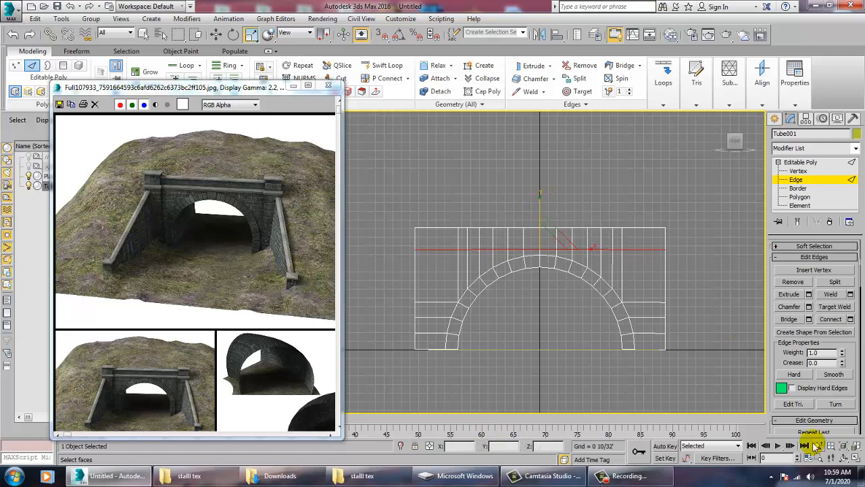
key("w")
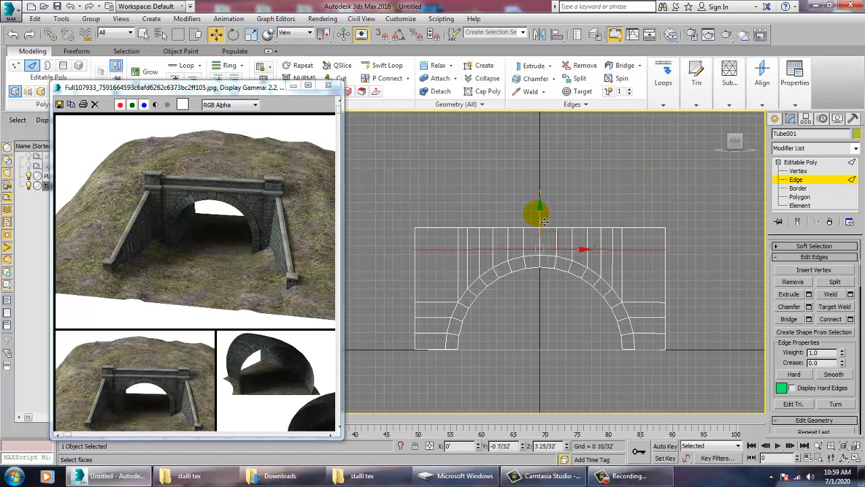
left_click_drag(540, 214, 542, 219)
- Examine the wall's front, top and end faces in the maximized perspective view
key("alt+w")
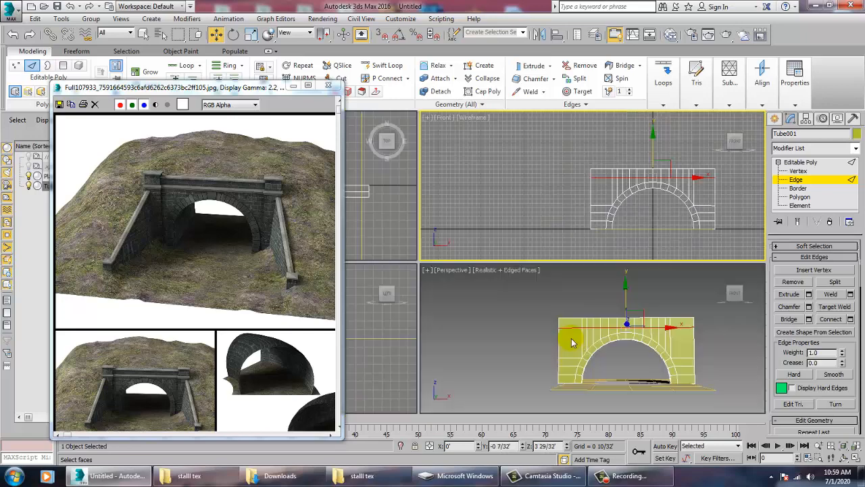
right_click(625, 341)
key("alt+w")
middle_click_drag(625, 340, 655, 315, "alt")
key("alt+w")
key("alt+w")
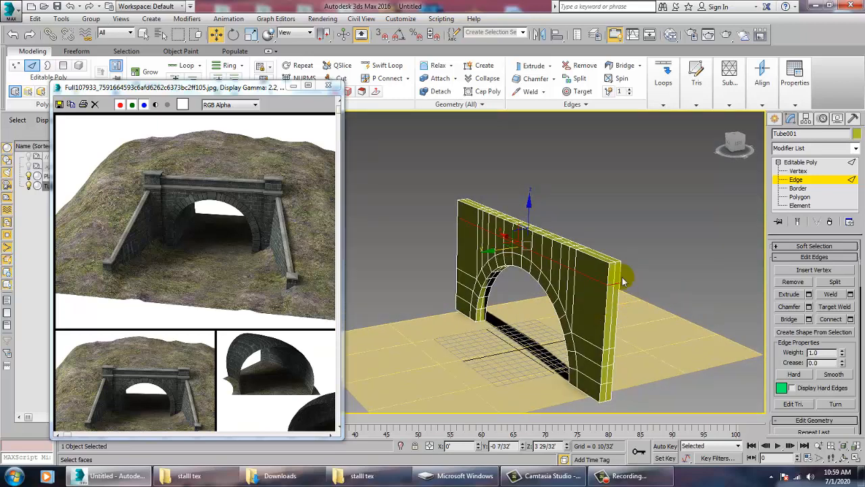
middle_click_drag(625, 281, 574, 264, "alt")
- In the left view, move the wall's rear column of vertices outward to thicken the wall
key("alt+w")
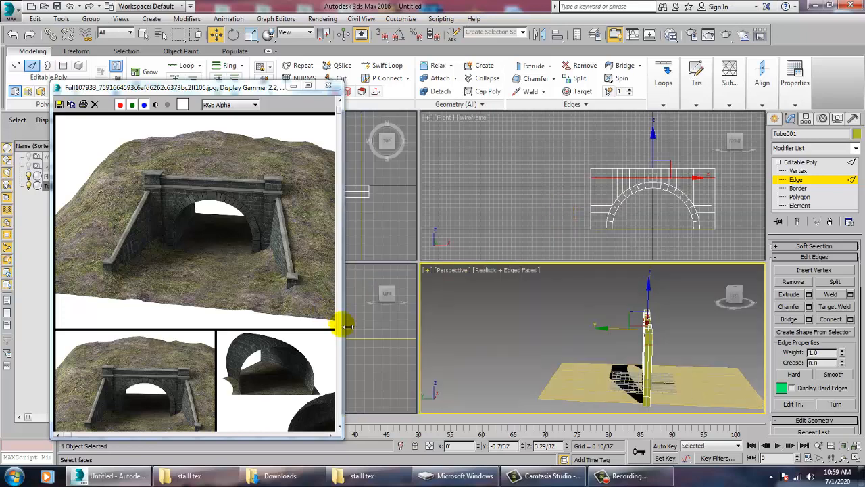
middle_click(407, 349)
key("alt+w")
middle_click_drag(405, 304, 512, 372)
key("1")
scroll(511, 244, "down", 5)
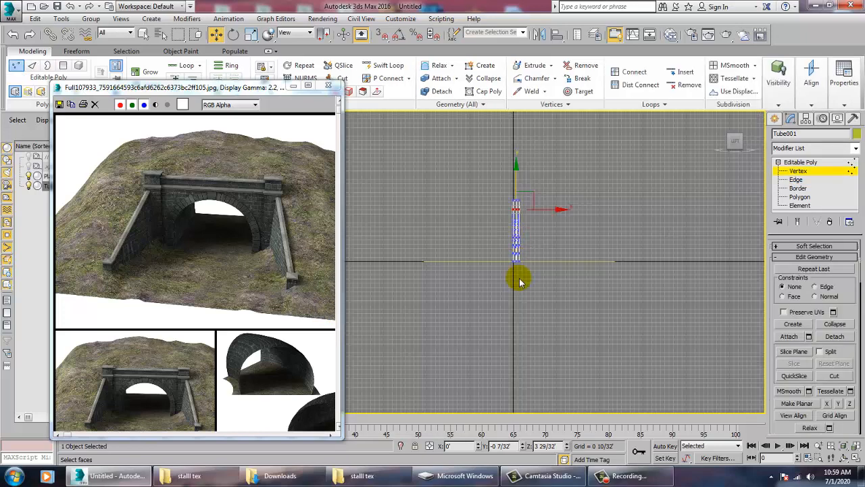
scroll(502, 243, "up", 4)
middle_click_drag(505, 206, 487, 250)
left_click_drag(455, 178, 508, 380)
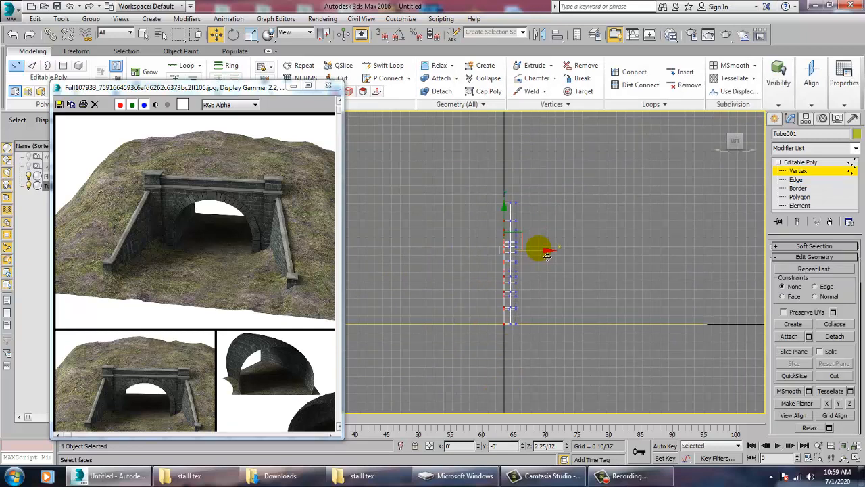
left_click_drag(547, 256, 540, 256)
- Move the wall's middle column of vertices to the centre of its thickness, at Y about -0 3/32'
left_click_drag(506, 186, 515, 338)
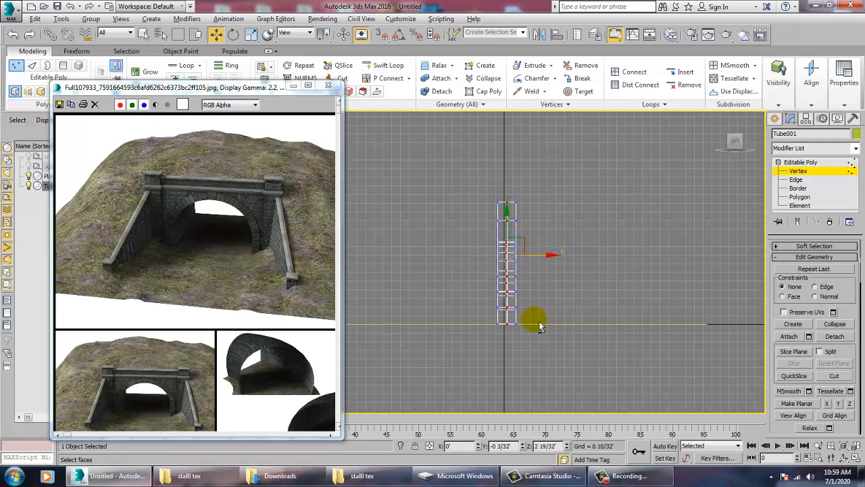
key("p")
mouse_move(540, 326)
middle_mouse_down("alt")
mouse_move(573, 326)
mouse_move(534, 301)
middle_mouse_up("alt")
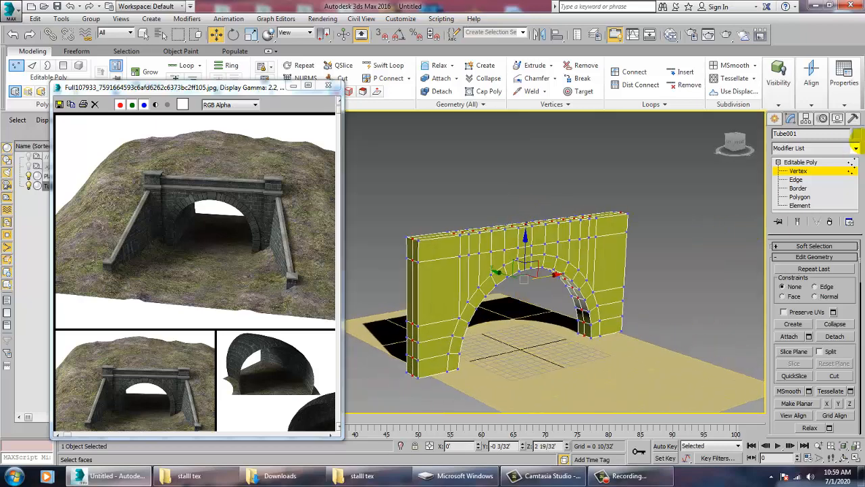
left_click(801, 162)
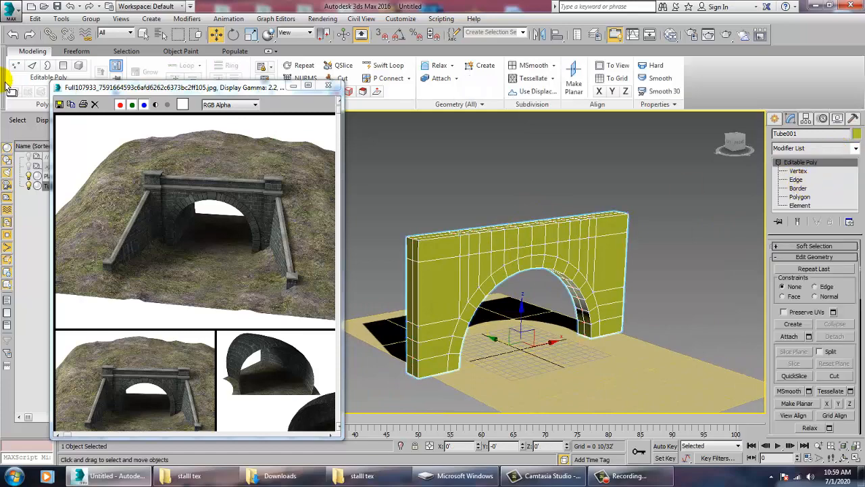
- Save the scene to the Desktop under the file name Tunnel
left_click(9, 11)
left_click(38, 115)
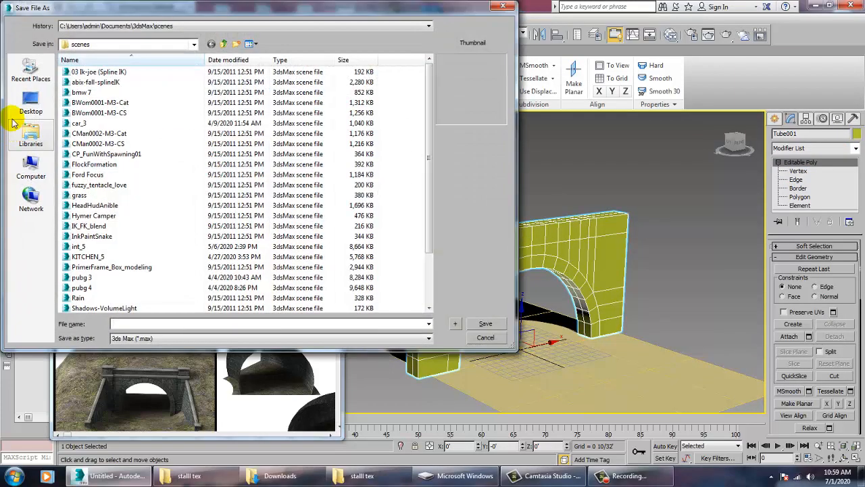
left_click(31, 103)
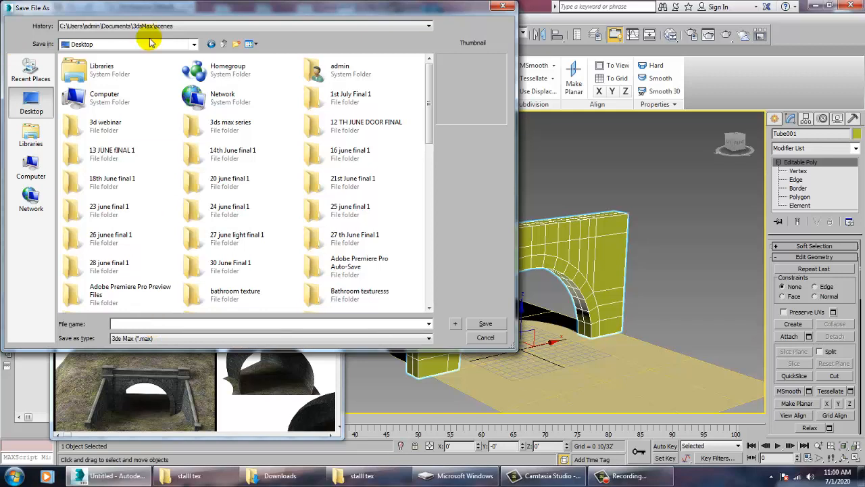
type("T")
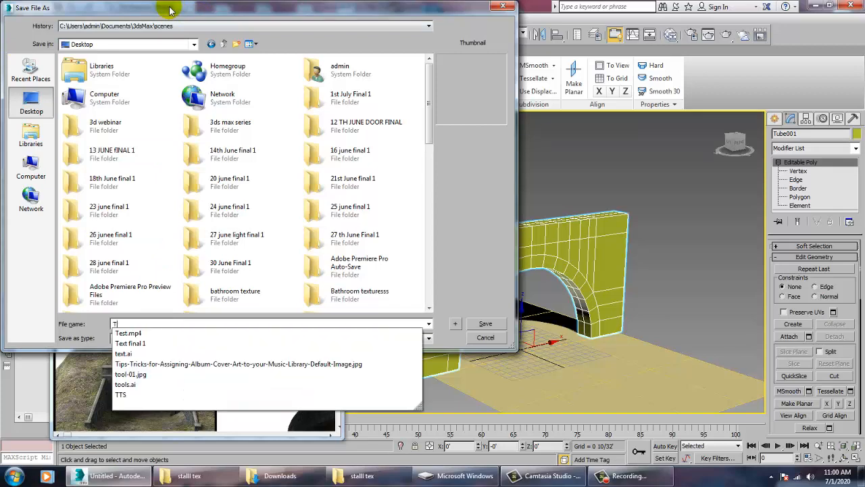
type("unnel")
key("Return")
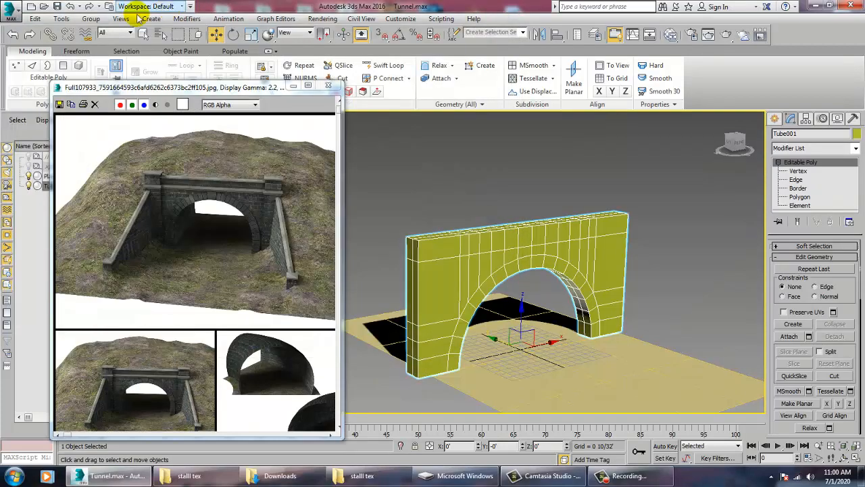
- Insert a vertical edge loop in the wall left of the arch with Swift Loop and scale it into a straight line
middle_click_drag(580, 367, 661, 301, "alt")
scroll(589, 287, "up", 5)
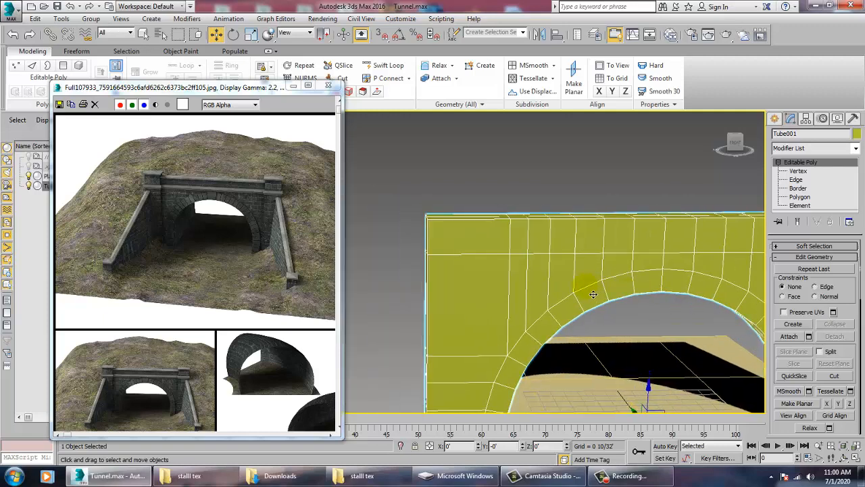
middle_click_drag(586, 290, 575, 255)
left_click(385, 65)
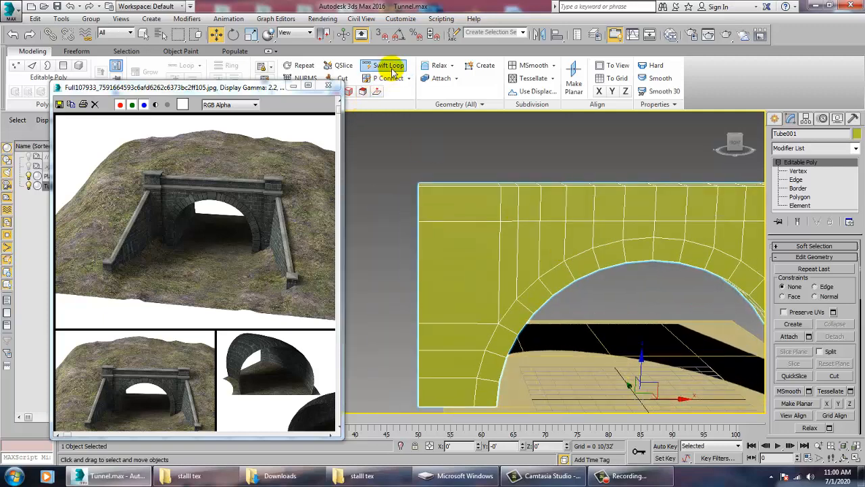
left_click(487, 201)
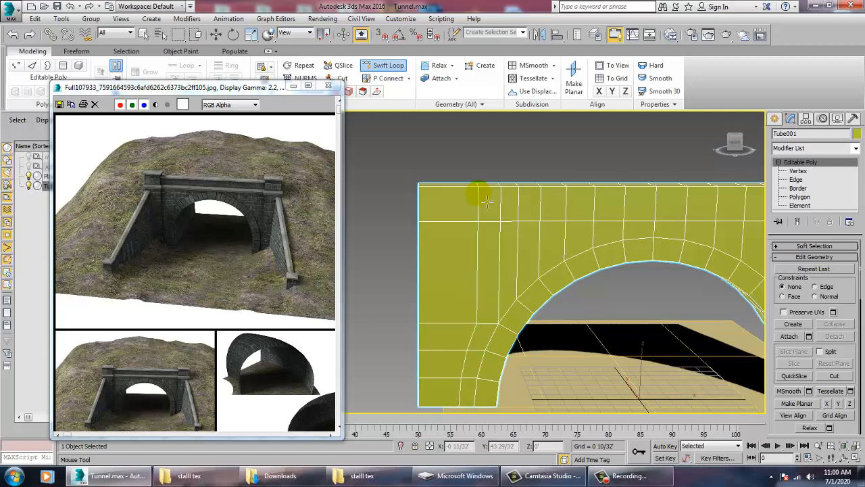
key("w")
key("2")
key("r")
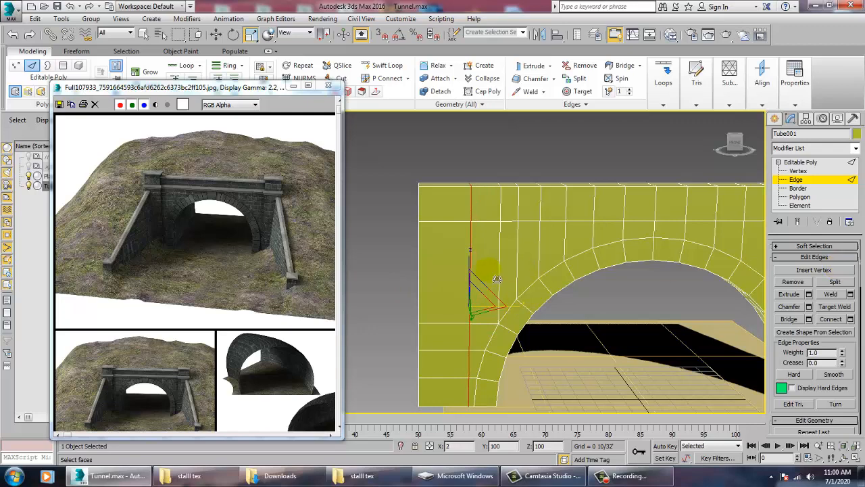
- Insert a matching vertical edge loop in the wall right of the arch with Swift Loop
middle_click_drag(534, 305, 409, 272)
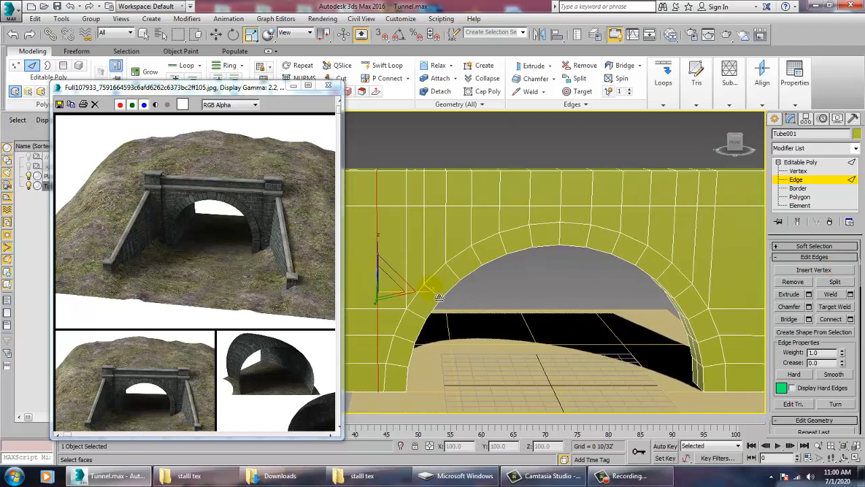
left_click(386, 65)
middle_click_drag(673, 232, 469, 253)
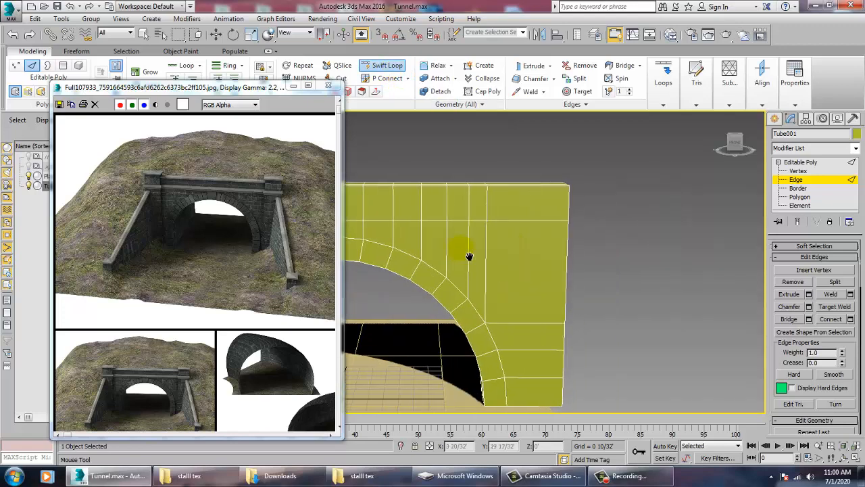
left_click(509, 325)
key("w")
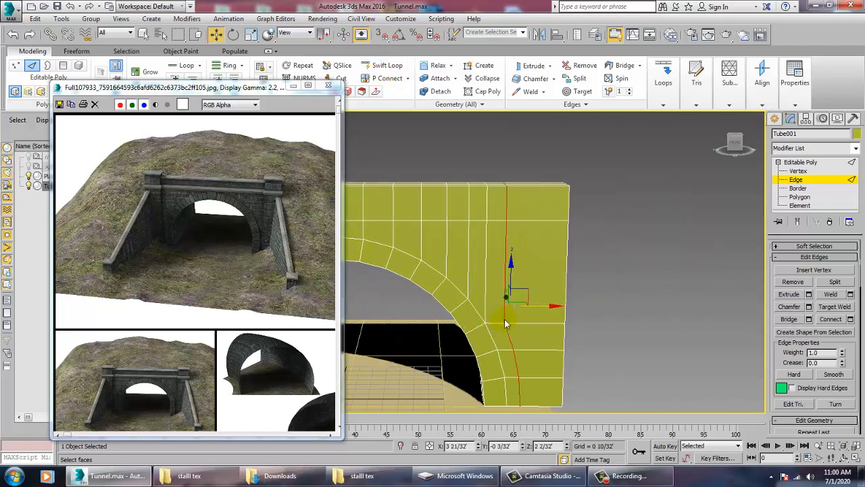
key("2")
key("2")
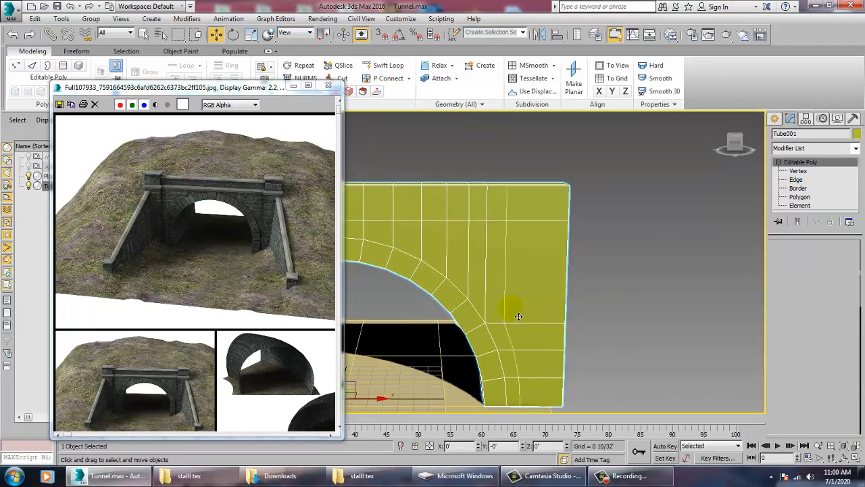
- Scale the right-hand edge loop into a straight vertical line and move it outward to X about 3 25/32'
key("r")
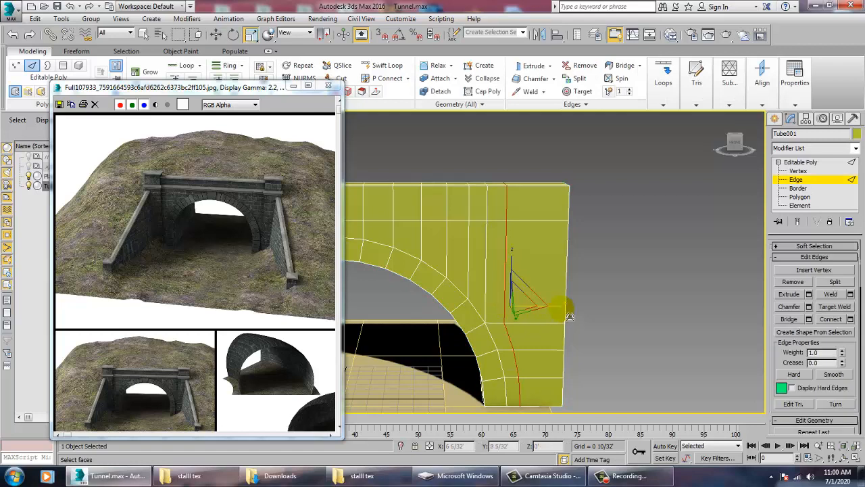
left_click_drag(565, 310, 225, 260)
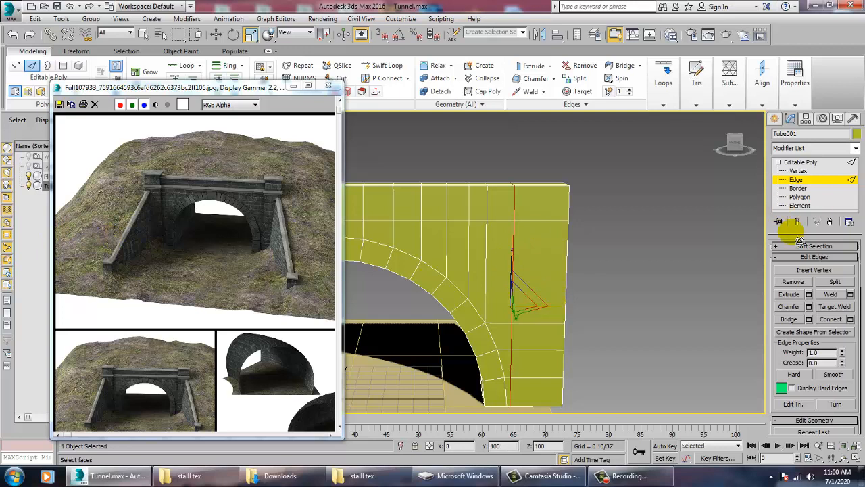
key("w")
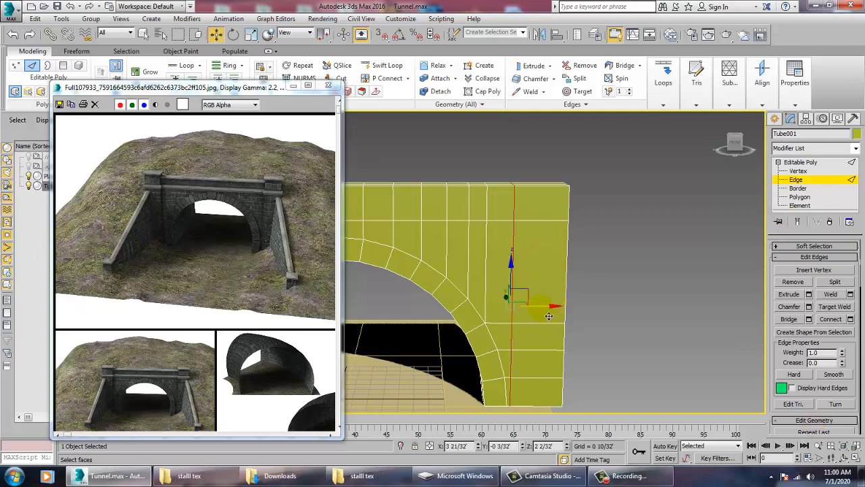
left_click_drag(549, 315, 565, 317)
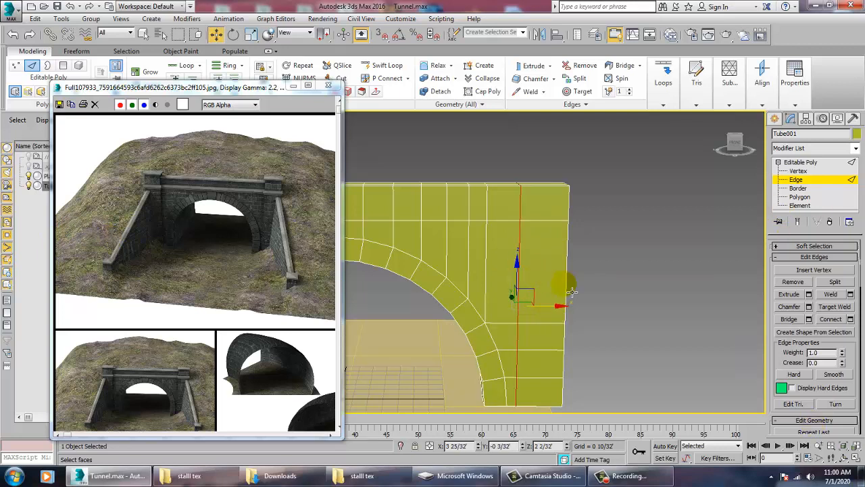
- Insert a second horizontal edge loop just above the existing ledge loop with Swift Loop, forming a narrow band
middle_click_drag(496, 297, 605, 285, "alt")
middle_click_drag(618, 283, 679, 272)
middle_click_drag(547, 273, 658, 257)
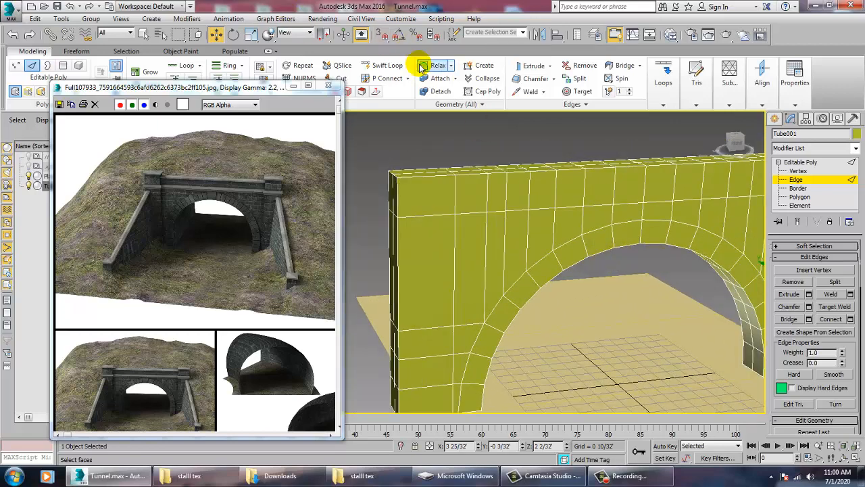
left_click(387, 65)
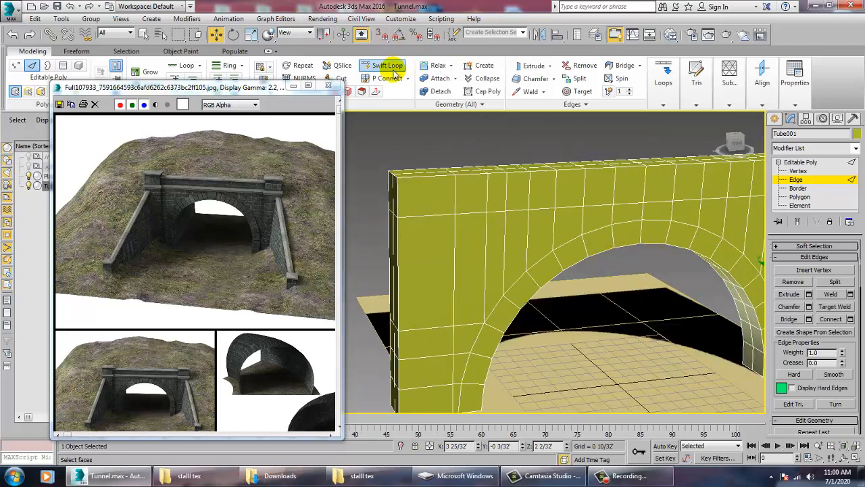
left_click(472, 213)
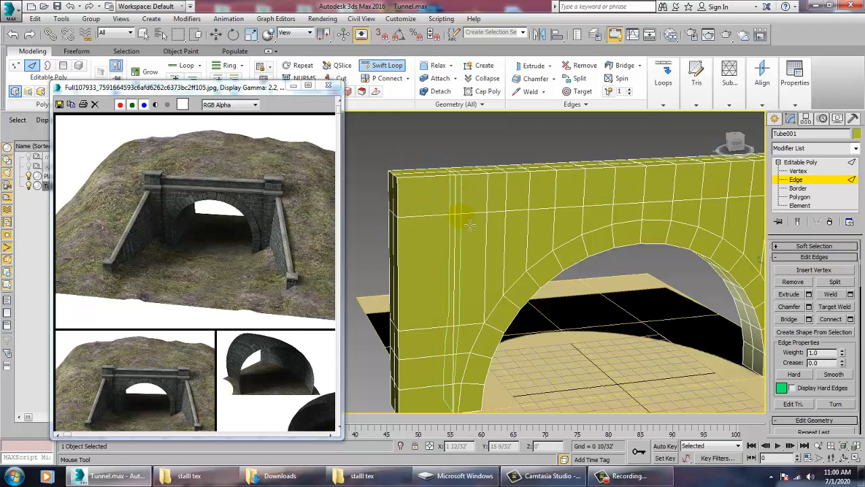
left_click(543, 209)
key("w")
- Try to select the narrow band's polygons by picking three front faces and extending them as a ring
key("4")
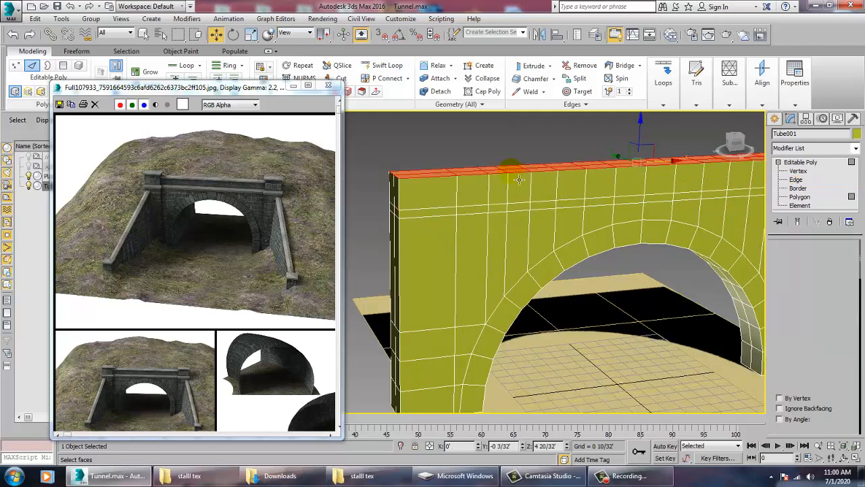
left_click(434, 214)
left_click(473, 210, "ctrl")
left_click(502, 208, "ctrl")
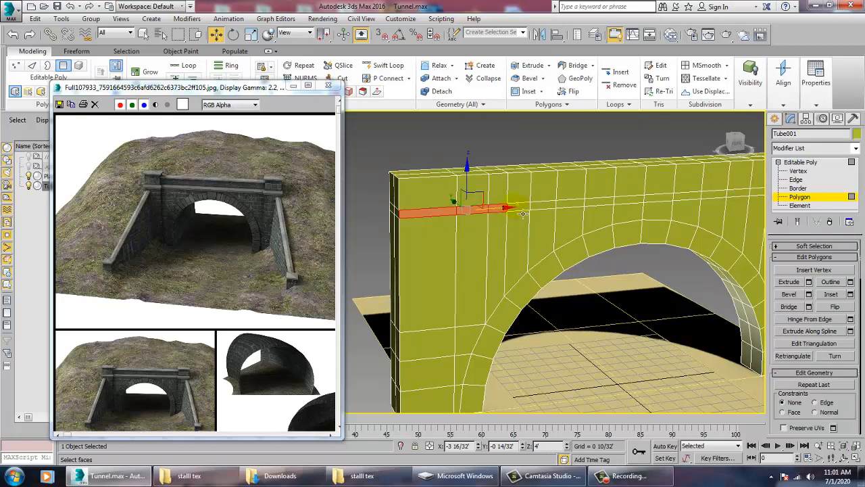
key("alt+r")
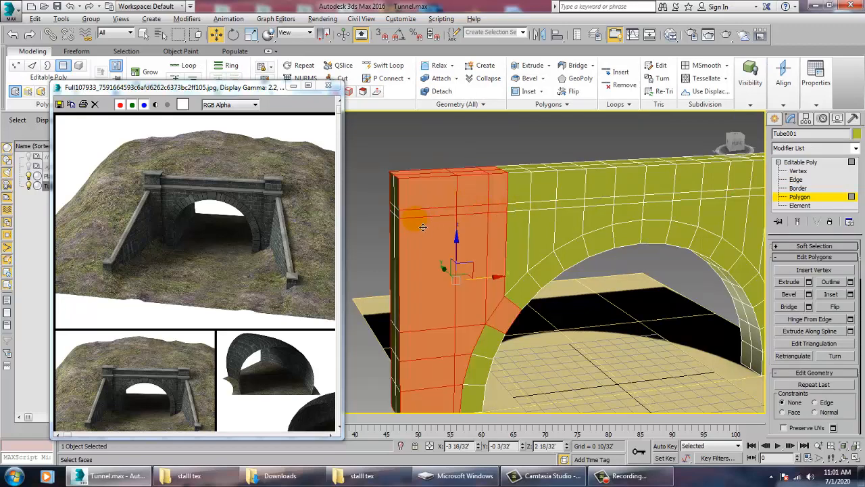
- Select the ring of short vertical edges in the narrow band and convert it to a polygon selection around the wall
key("2")
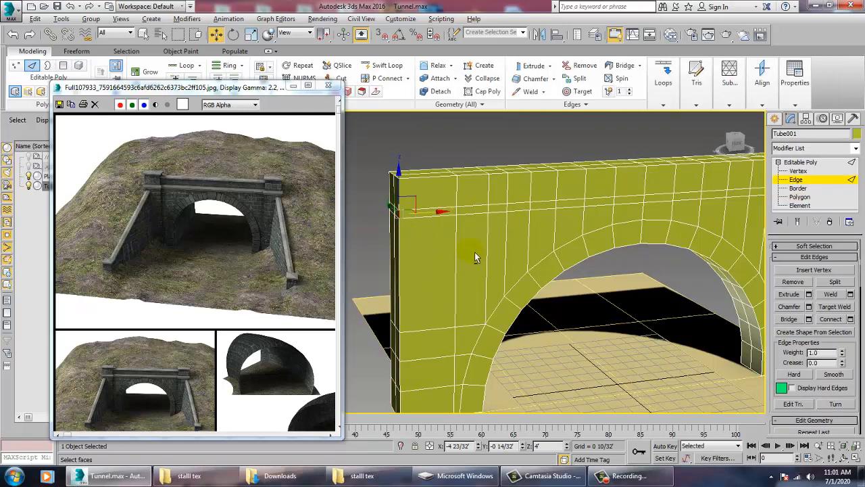
key("alt+r")
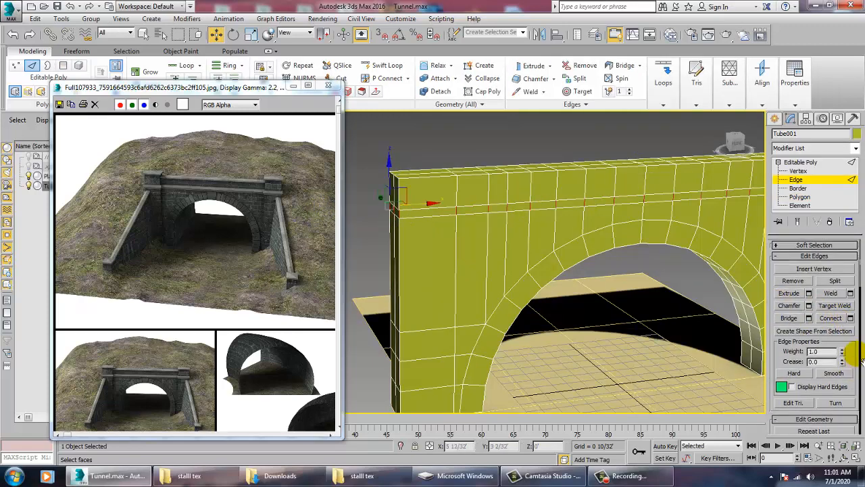
scroll(859, 361, "down", 10)
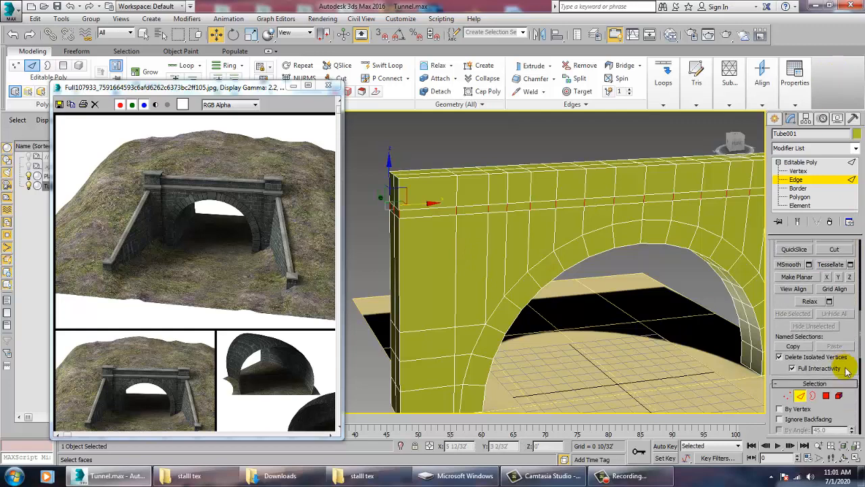
left_click(826, 395, "ctrl")
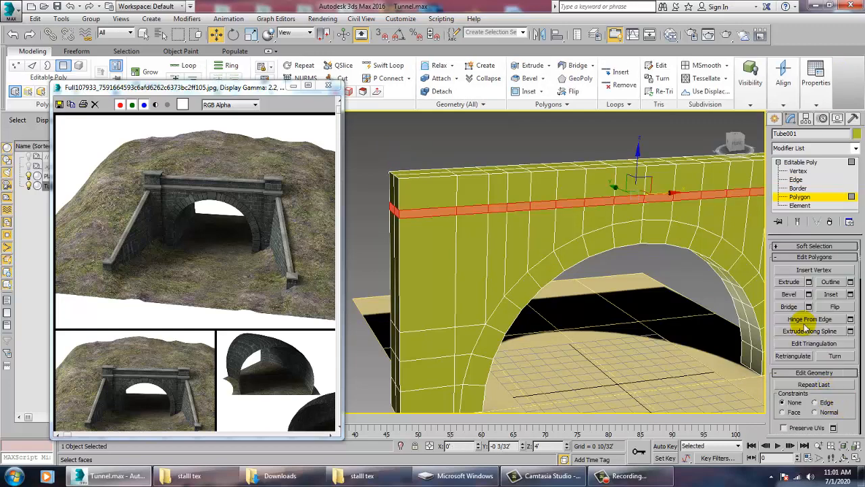
- Bevel the selected band polygons outward along local normals with a height of 0 1/32' and an outline of 0'
left_click(808, 294)
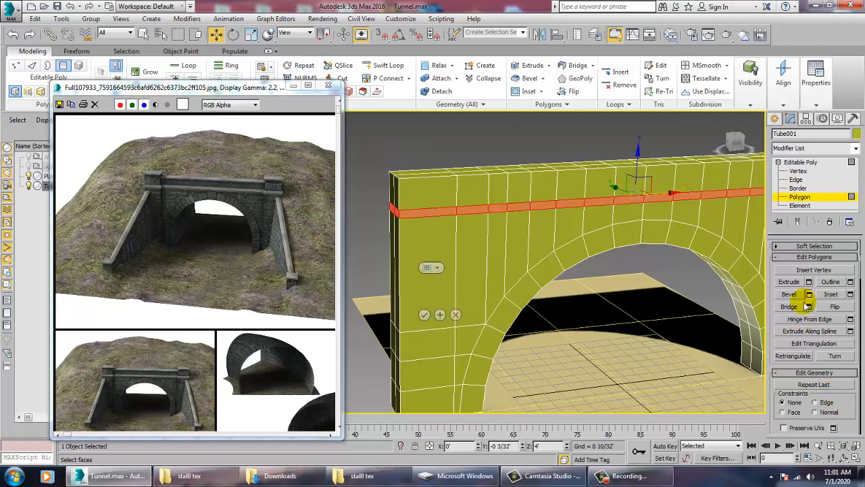
left_click(438, 268)
left_click(465, 285)
middle_click_drag(516, 286, 514, 272, "alt")
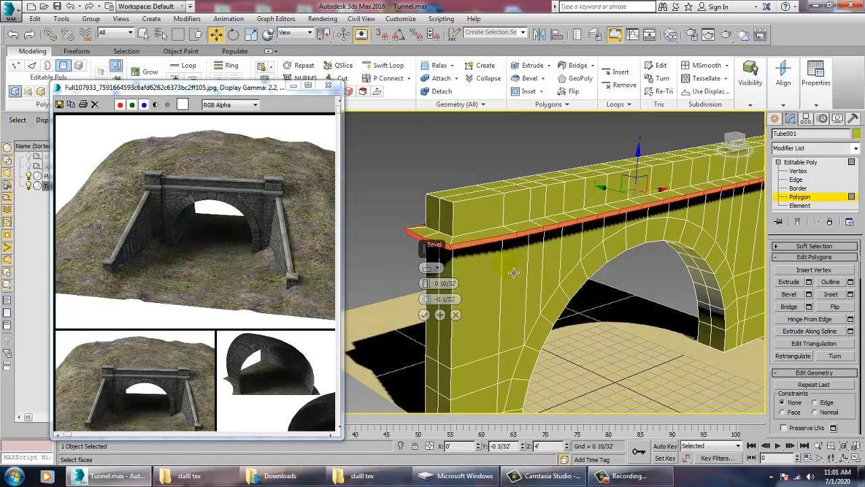
scroll(514, 272, "up", 3)
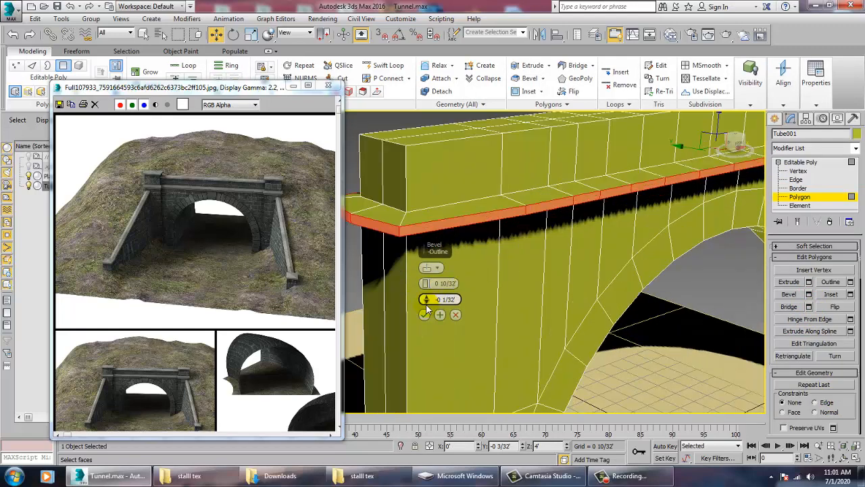
left_click_drag(426, 306, 453, 329)
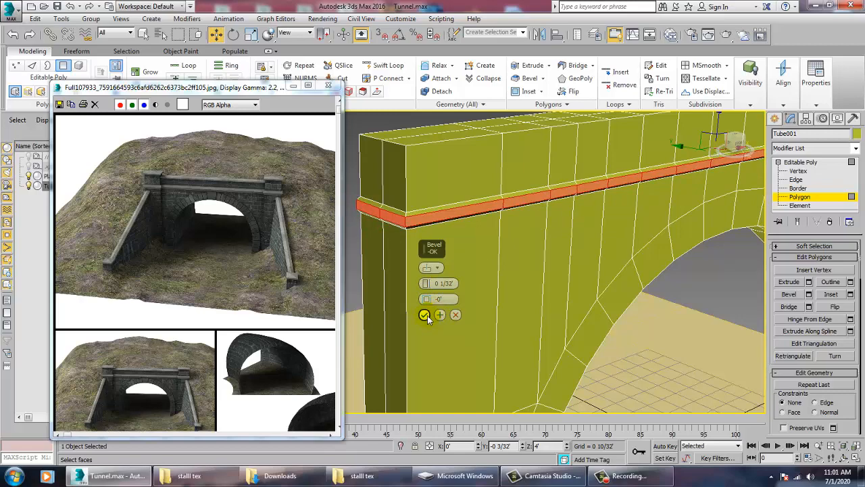
left_click(426, 317)
- Extrude the two top polygons at the wall's left end upward to Z about 4 30/32' as a raised pillar top
middle_click_drag(492, 287, 503, 270, "alt")
scroll(493, 271, "down", 5)
middle_click_drag(502, 271, 525, 279, "alt")
scroll(523, 279, "up", 4)
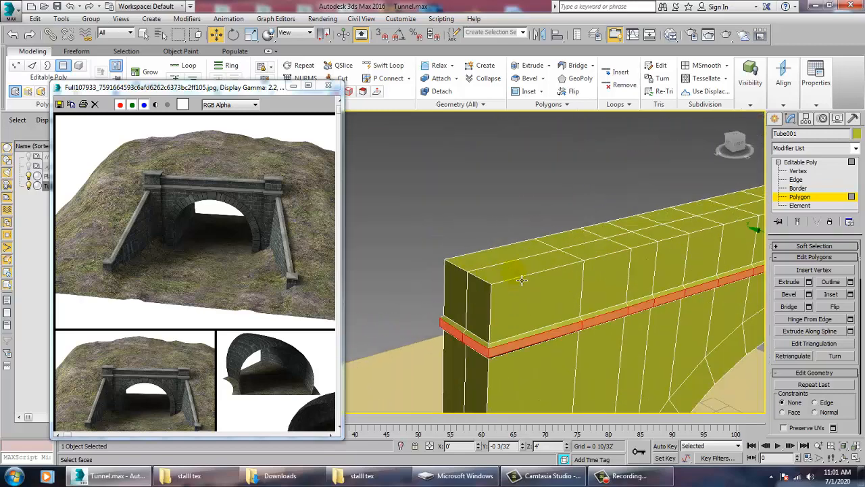
key("4")
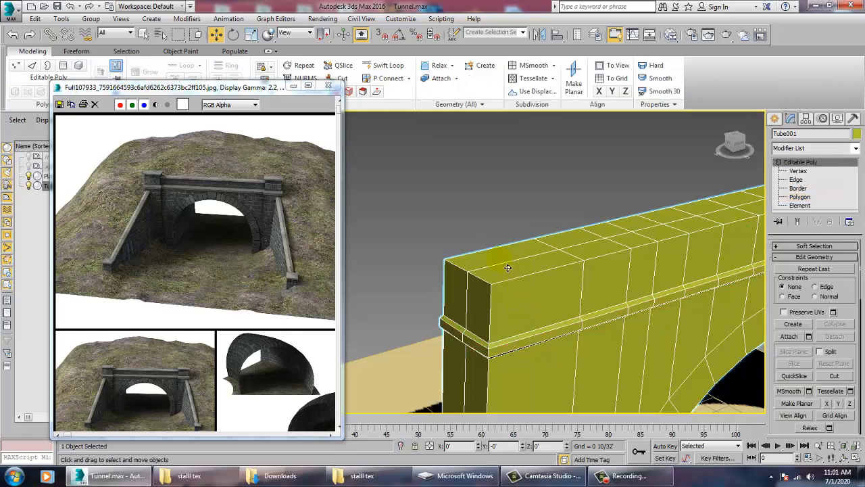
key("4")
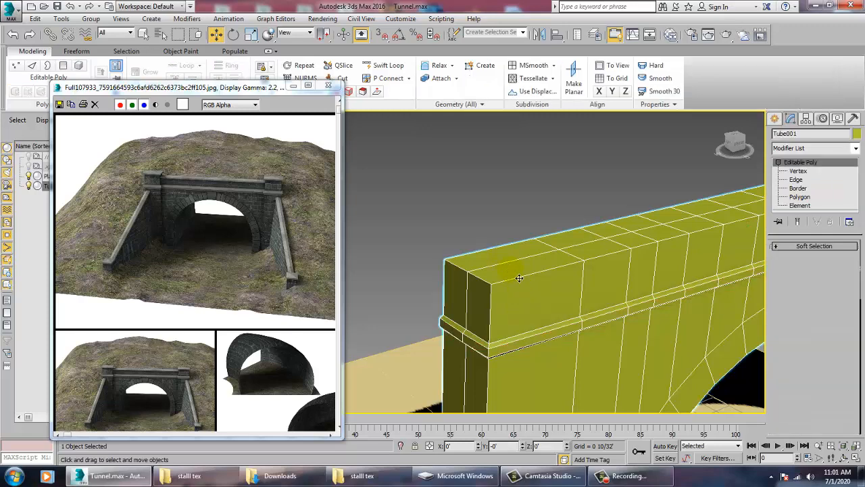
left_click(508, 275)
left_click(484, 254)
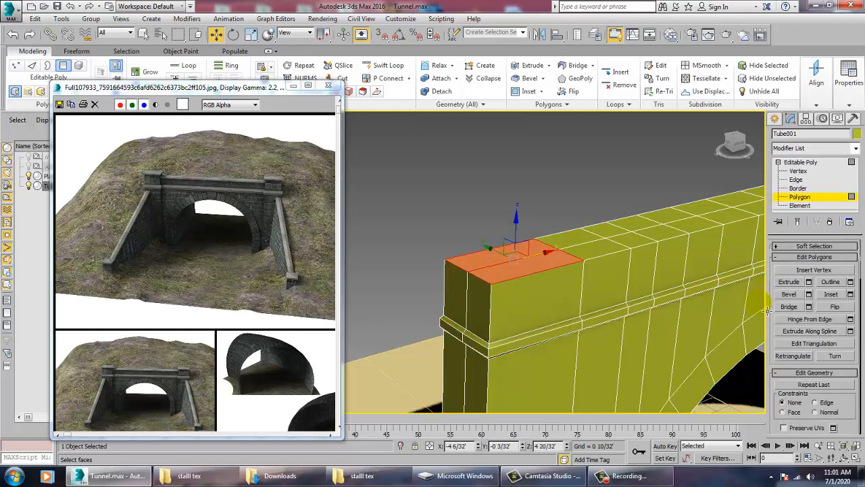
left_click(809, 282)
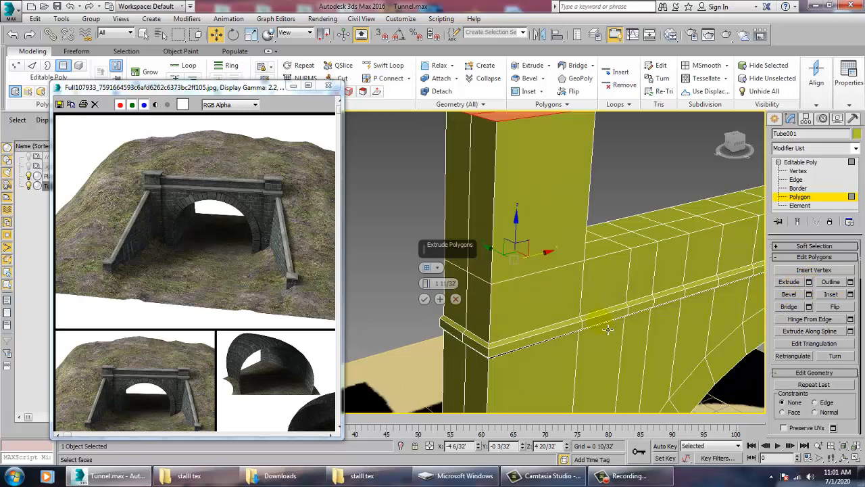
left_click_drag(427, 284, 456, 405)
left_click_drag(456, 404, 461, 417)
left_click(425, 302)
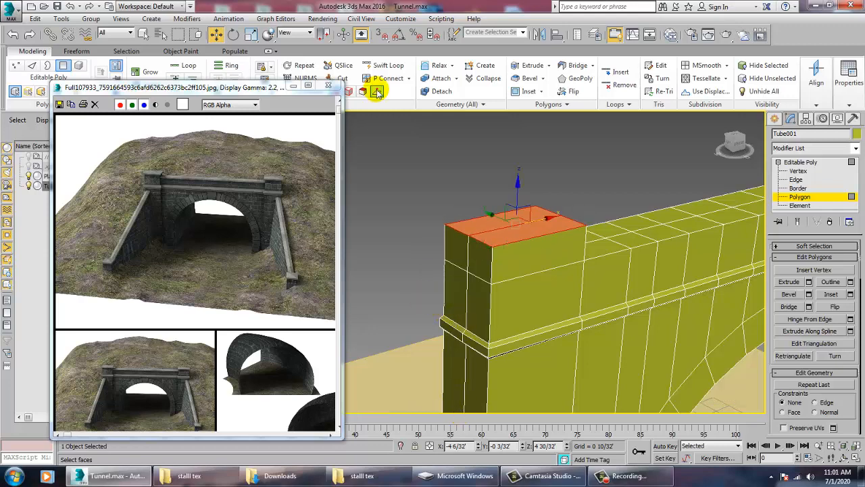
- Extrude the two top polygons at the wall's right end upward to the same height as the left pillar top
middle_click_drag(635, 291, 657, 267, "alt")
scroll(657, 268, "down", 4)
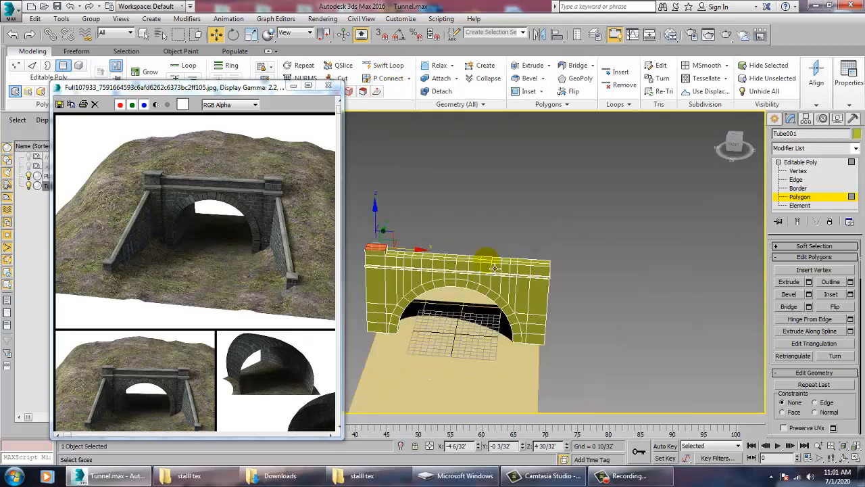
middle_click_drag(536, 285, 553, 294, "alt")
scroll(553, 295, "up", 4)
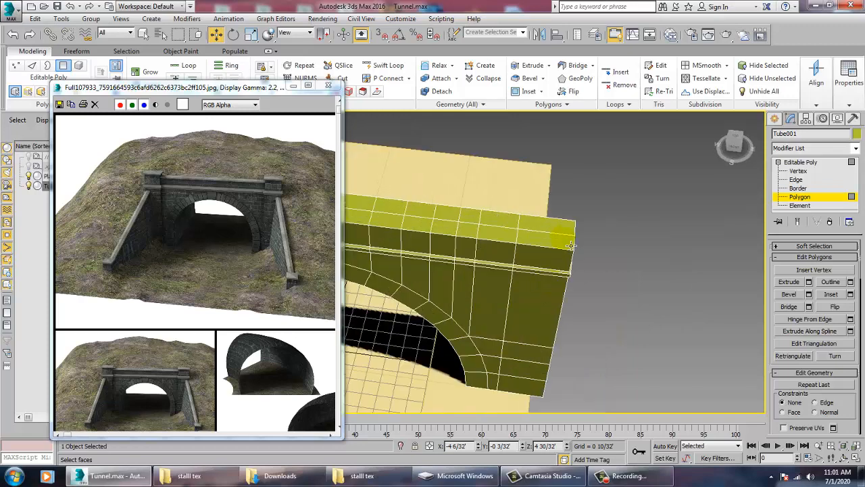
left_click(557, 239)
left_click(559, 225, "ctrl")
left_click(809, 281)
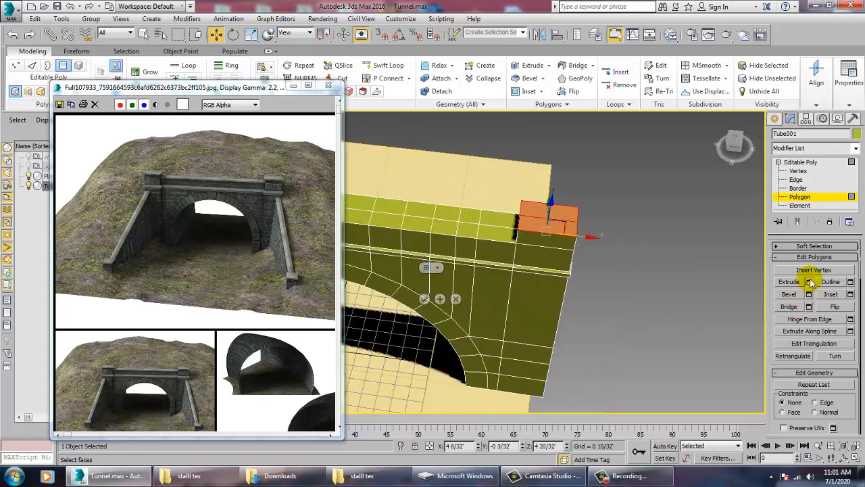
left_click(424, 300)
- Insert a horizontal edge loop just below the top of the raised left pillar with Swift Loop
middle_click_drag(437, 305, 571, 257, "alt")
scroll(571, 257, "down", 3)
scroll(399, 150, "up", 5)
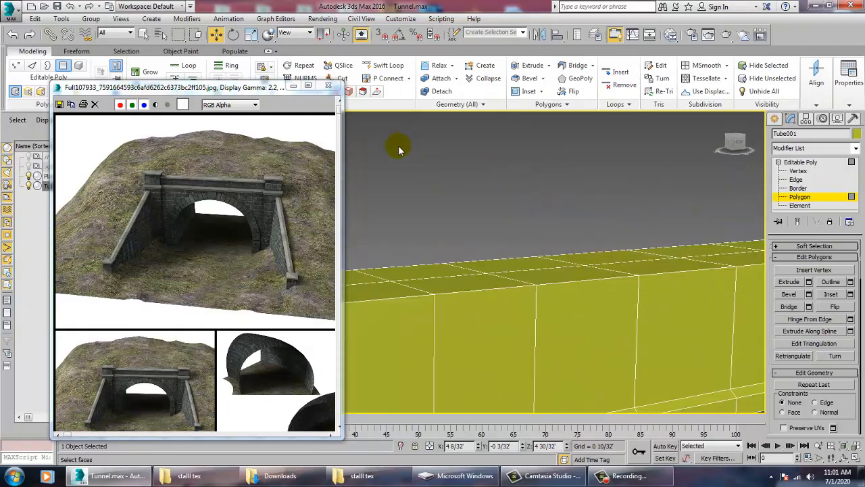
left_click(385, 66)
middle_click_drag(396, 125, 519, 206)
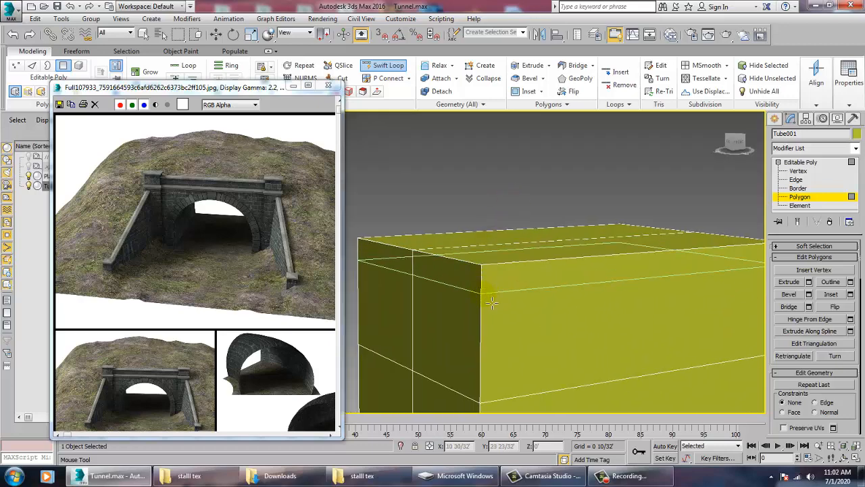
- Insert a horizontal edge loop just below the top of the raised right pillar with Swift Loop
scroll(523, 299, "down", 10)
middle_click_drag(593, 303, 456, 298)
scroll(549, 288, "up", 6)
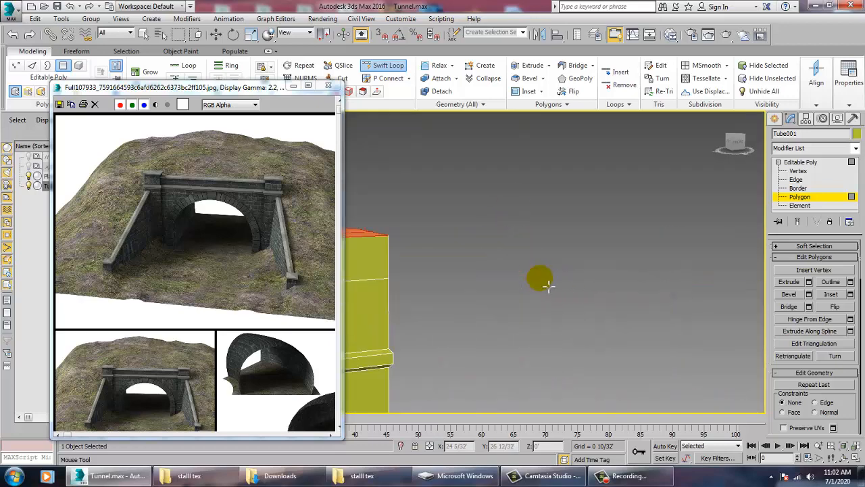
key("alt+w")
key("alt+w")
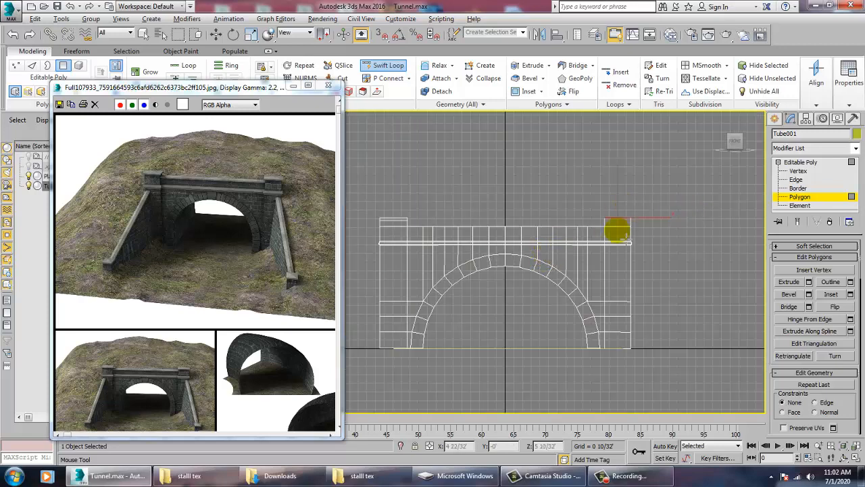
scroll(612, 252, "up", 4)
scroll(561, 233, "up", 4)
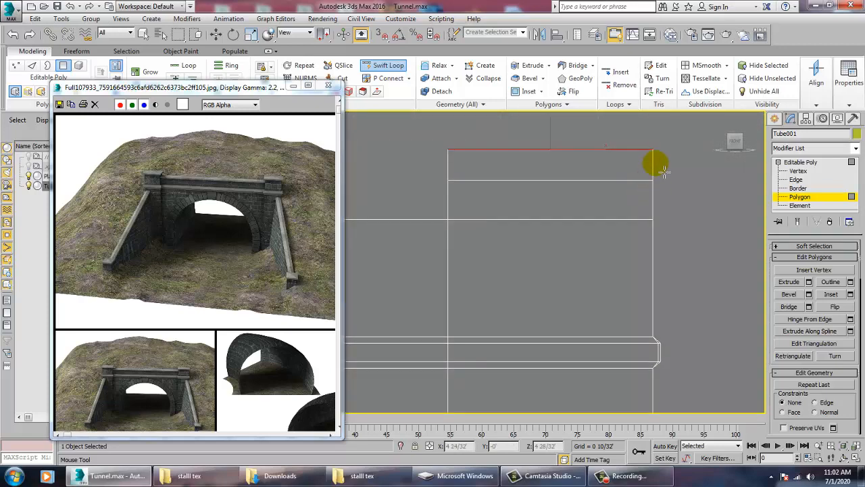
- Select the vertices of the left pillar's upper edge loop in the front view and lower them to Z about 4 26/32'
scroll(635, 238, "down", 4)
middle_click_drag(567, 257, 864, 303)
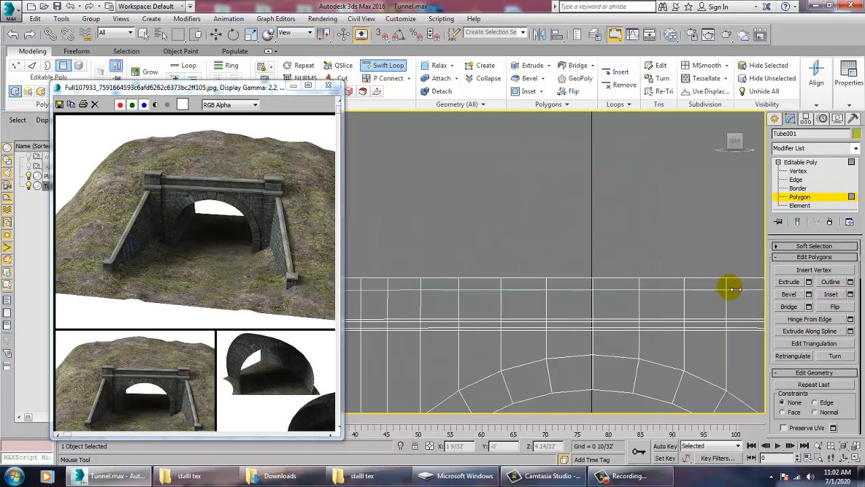
middle_click_drag(574, 289, 826, 278)
scroll(565, 264, "up", 3)
right_click(431, 253)
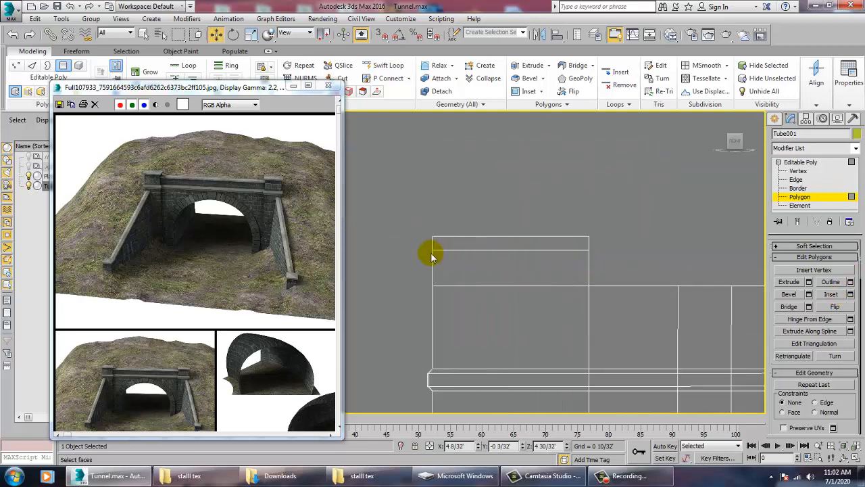
key("1")
left_click_drag(408, 259, 552, 249)
left_click_drag(616, 245, 616, 246)
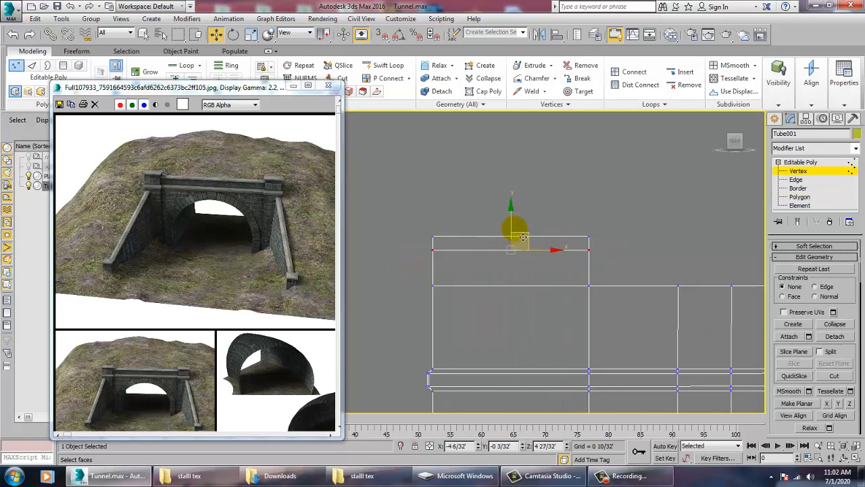
left_click_drag(517, 234, 517, 238)
- Insert a second horizontal edge loop at Z about 4 28/32' between the left pillar's top and its existing loop
left_click(389, 65)
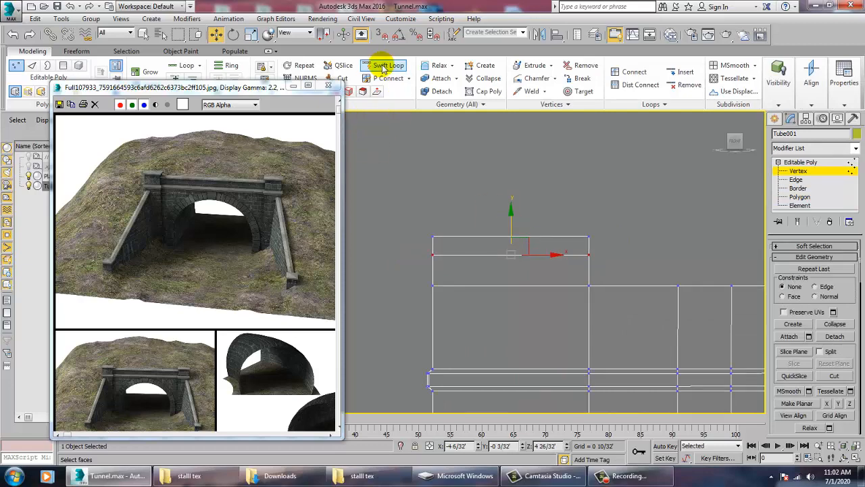
left_click(464, 256)
left_click(439, 249)
right_click(627, 301)
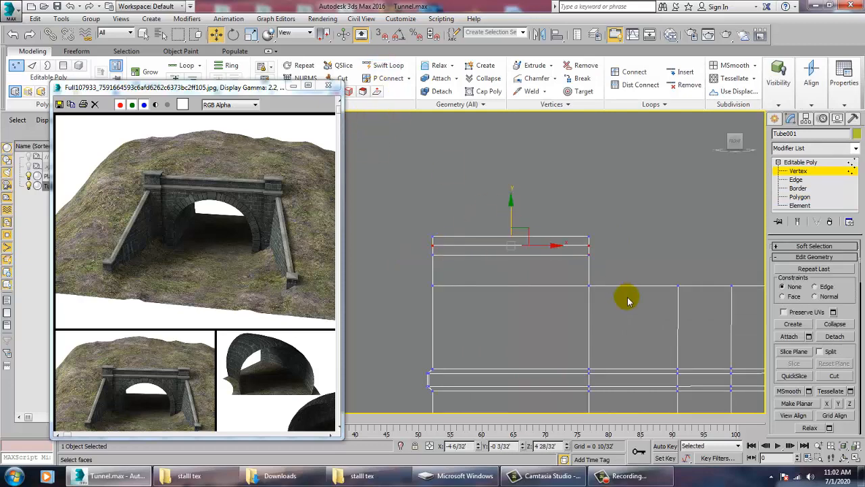
- Scale the left pillar's middle cap edge loop outward uniformly to about 106% to form a projecting rim
key("alt+w")
middle_click(562, 326)
middle_click_drag(574, 327, 8, 338)
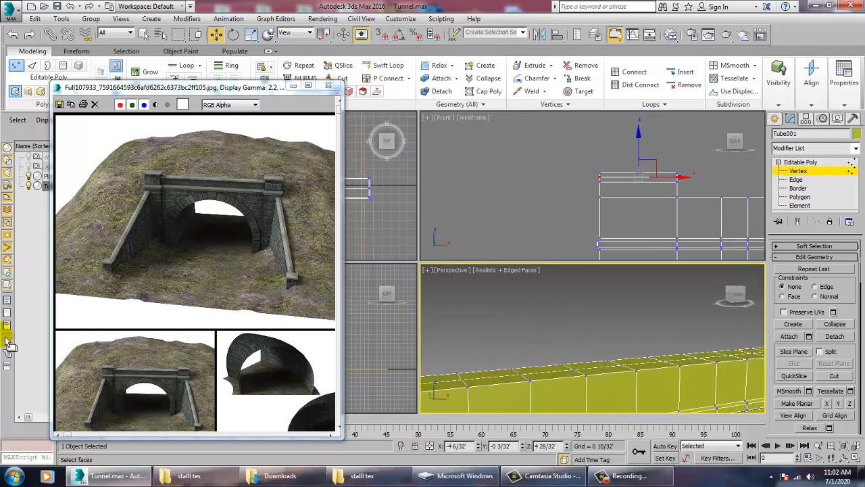
key("alt+w")
middle_click_drag(621, 306, 574, 309)
scroll(596, 260, "down", 6)
scroll(592, 287, "up", 5)
scroll(591, 287, "down", 3)
scroll(580, 289, "up", 4)
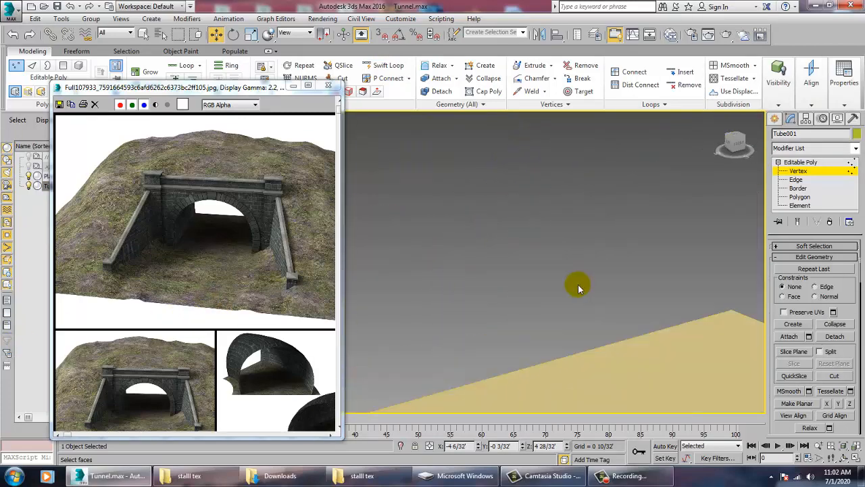
scroll(561, 291, "down", 3)
key("2")
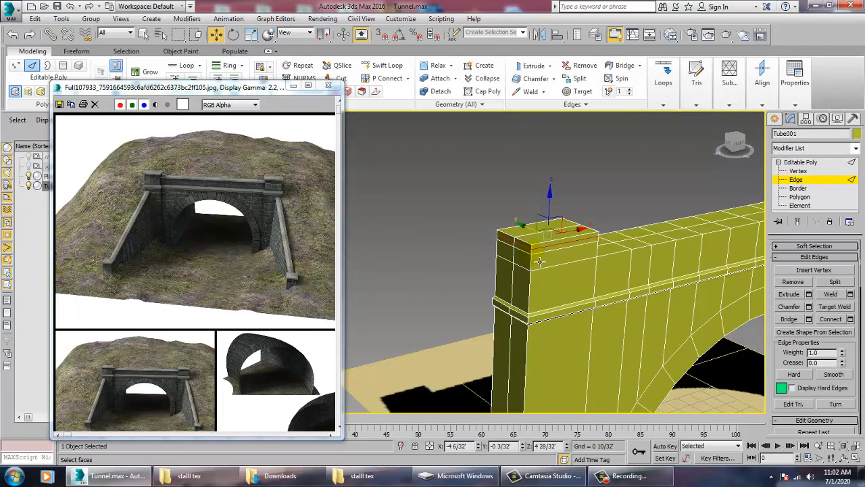
key("r")
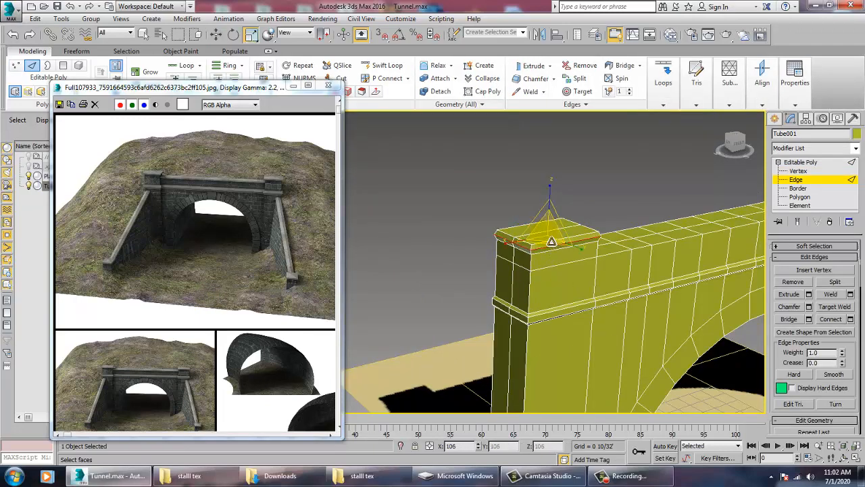
left_click_drag(550, 241, 550, 240)
- Select the right pillar's middle cap edge loop and scale it outward uniformly to about 108% to form a matching rim
scroll(647, 279, "down", 4)
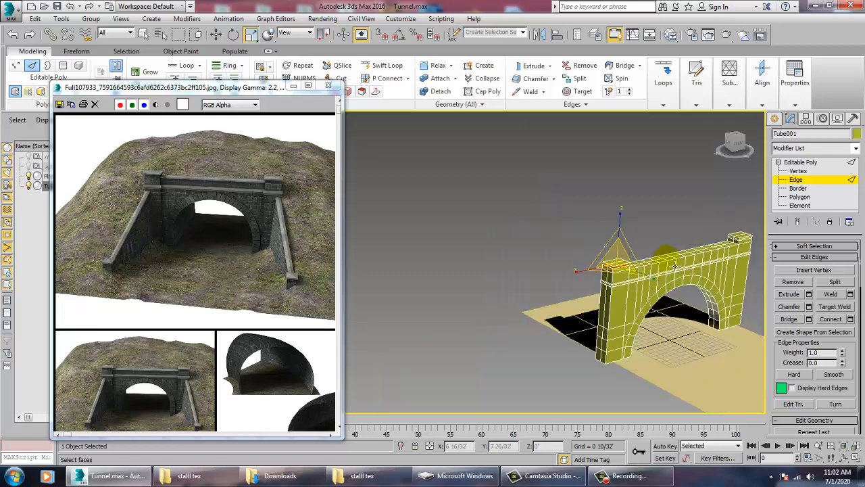
middle_click_drag(661, 254, 595, 280)
scroll(447, 327, "up", 4)
scroll(447, 327, "down", 3)
scroll(604, 284, "up", 2)
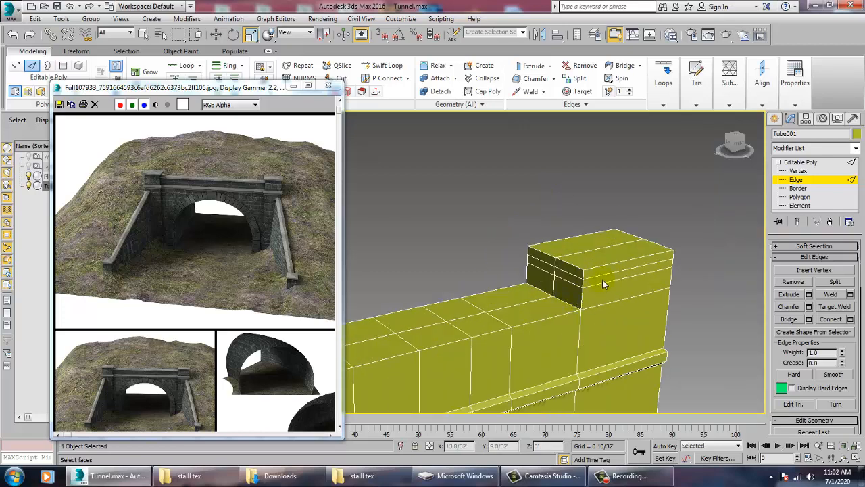
left_click(607, 275)
left_click_drag(608, 266, 603, 261)
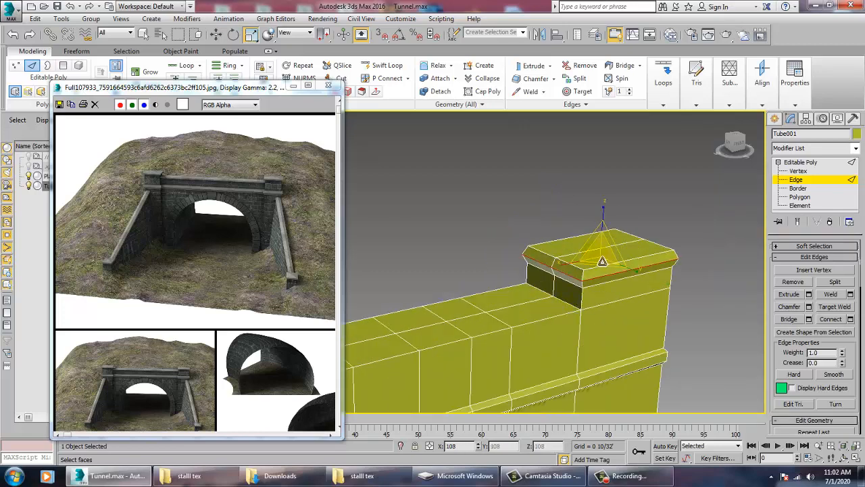
- Insert a vertical edge loop through the left pillar, slightly left of its centre, with Swift Loop
scroll(601, 281, "down", 5)
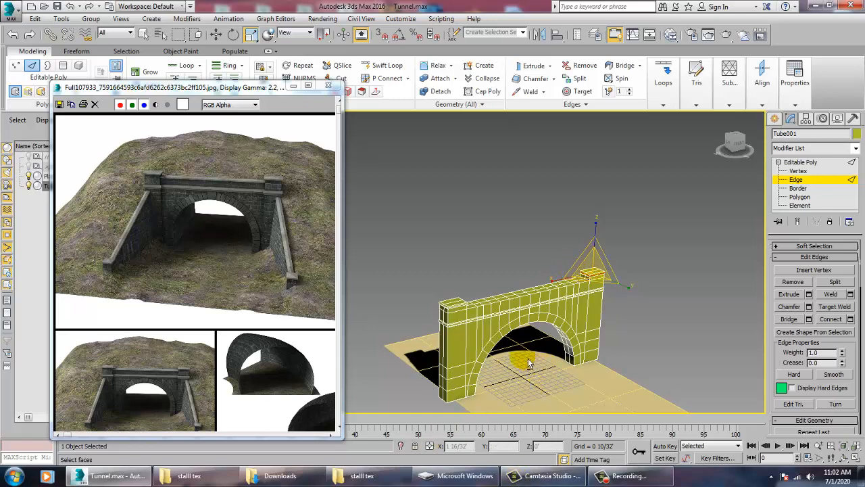
middle_click_drag(487, 336, 482, 307, "alt")
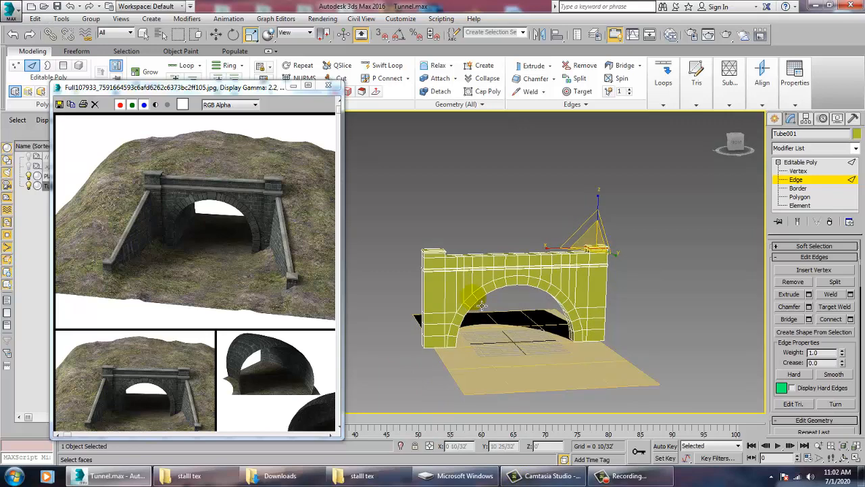
left_click(385, 65)
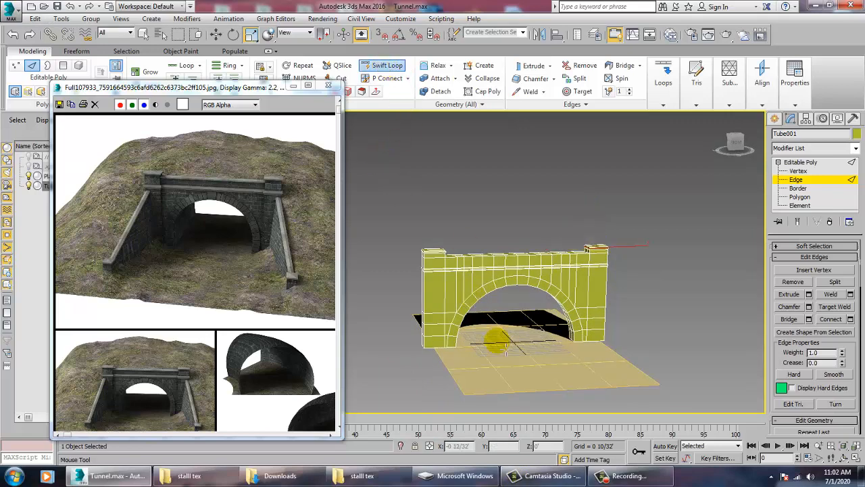
scroll(431, 311, "up", 3)
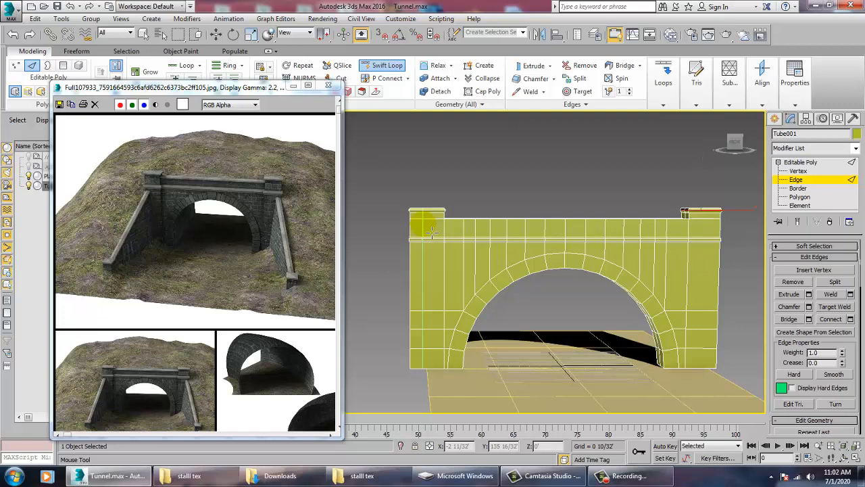
left_click(426, 232)
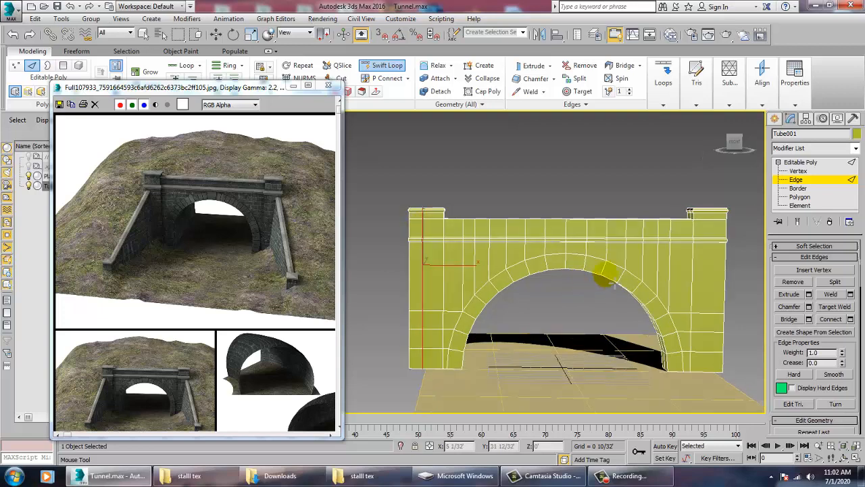
- Insert a vertical edge loop through the right pillar at X about 4 15/32', slightly outward of its centre, with Swift Loop
left_click(711, 223)
middle_click_drag(712, 223, 674, 312, "alt")
key("w")
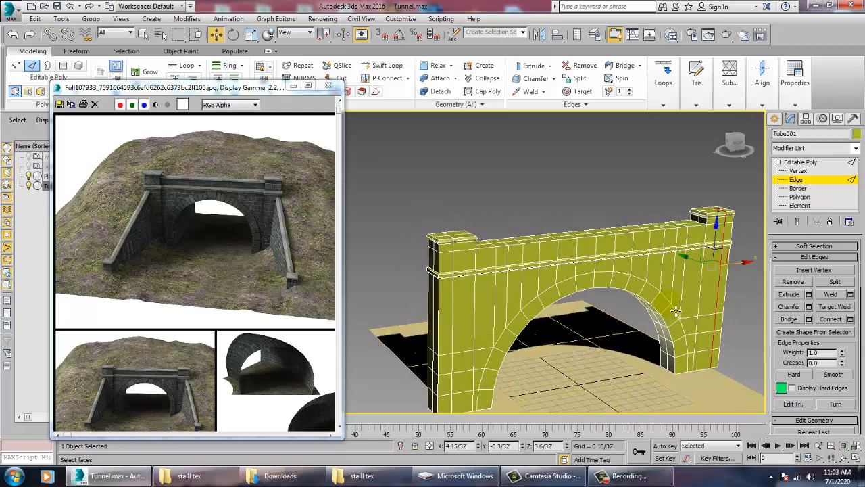
- Extrude the outer front faces below the ledge on both pillars by about 4 11/32' to form two wing walls
key("4")
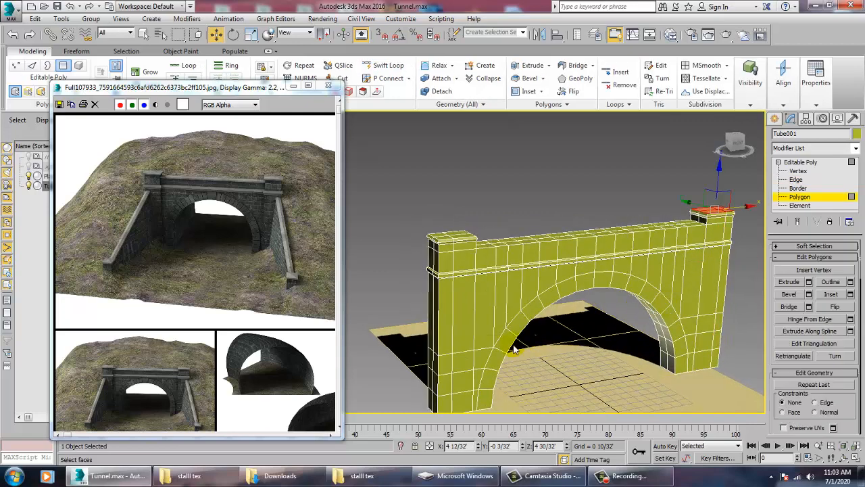
left_click(449, 317)
left_click(450, 369, "ctrl")
left_click(449, 388, "ctrl")
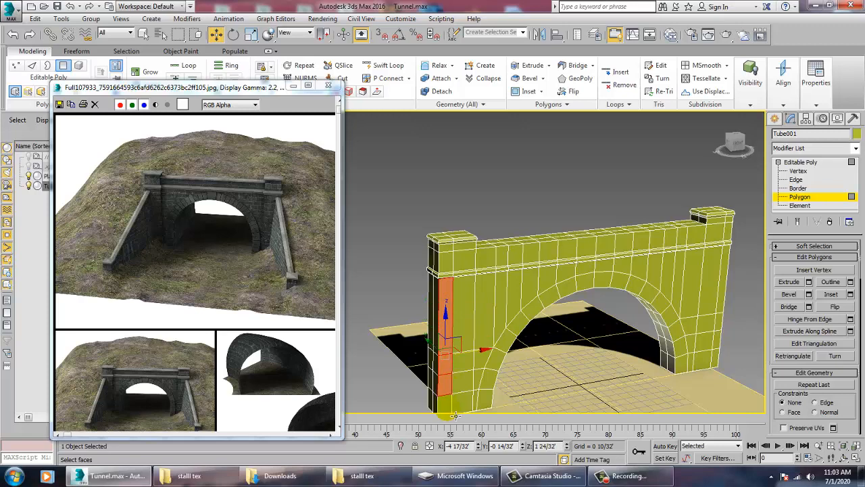
left_click(448, 405, "ctrl")
left_click(728, 274, "ctrl")
left_click(727, 323, "ctrl")
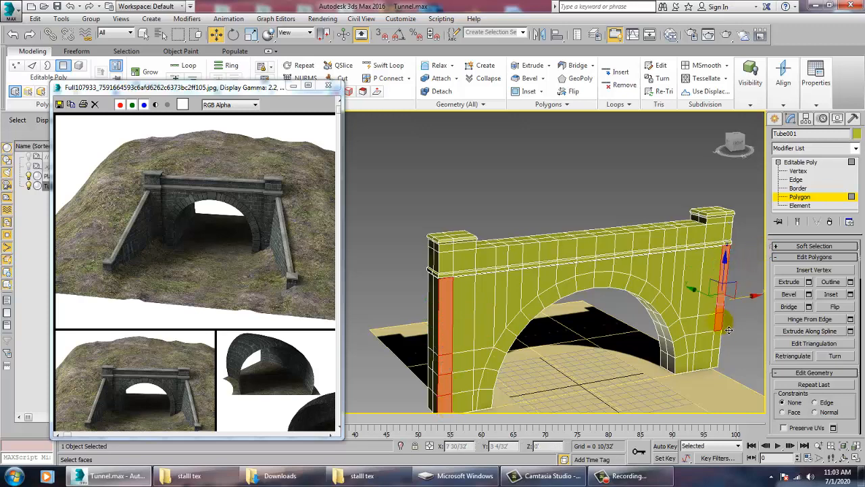
left_click(724, 342, "ctrl")
middle_click_drag(576, 374, 606, 276, "alt")
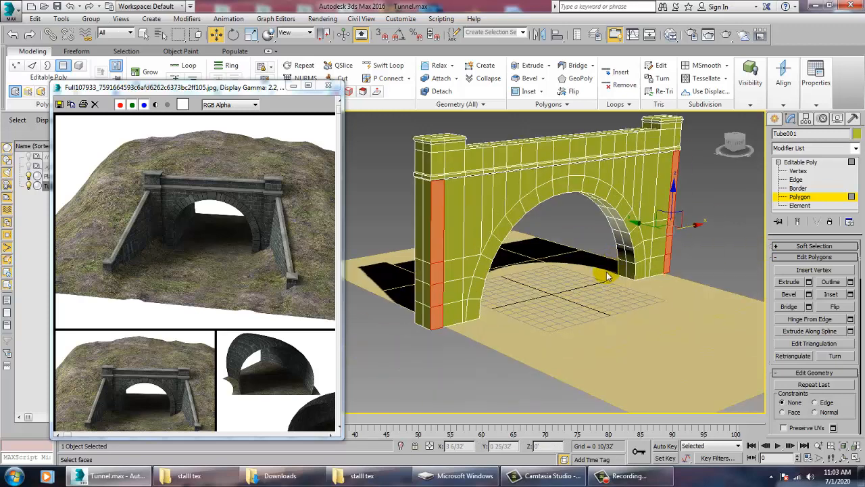
left_click(810, 281)
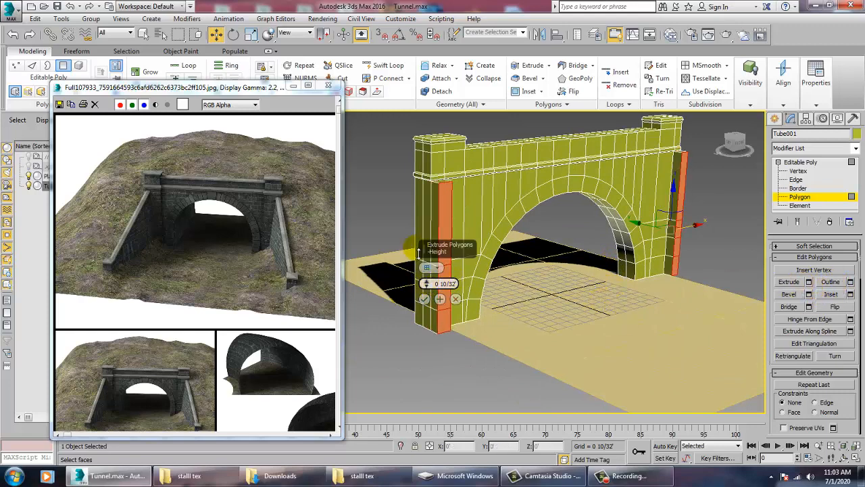
left_click_drag(419, 251, 321, 371)
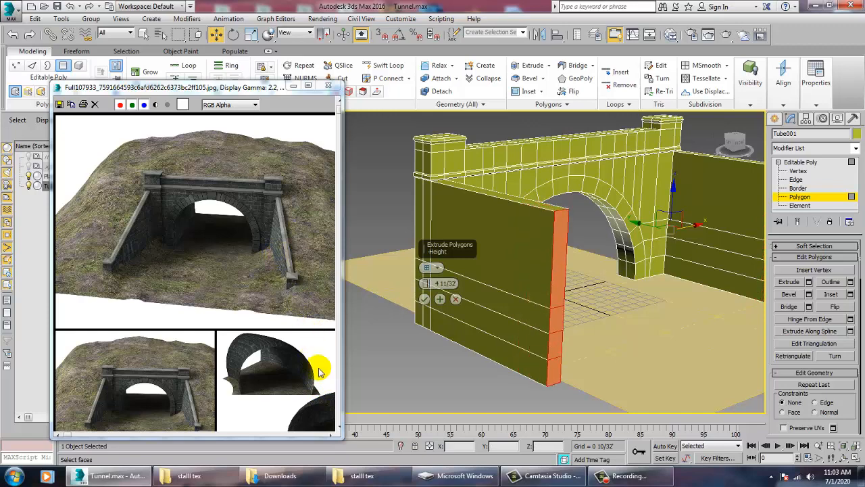
left_click(424, 300)
middle_click_drag(425, 300, 642, 253, "alt")
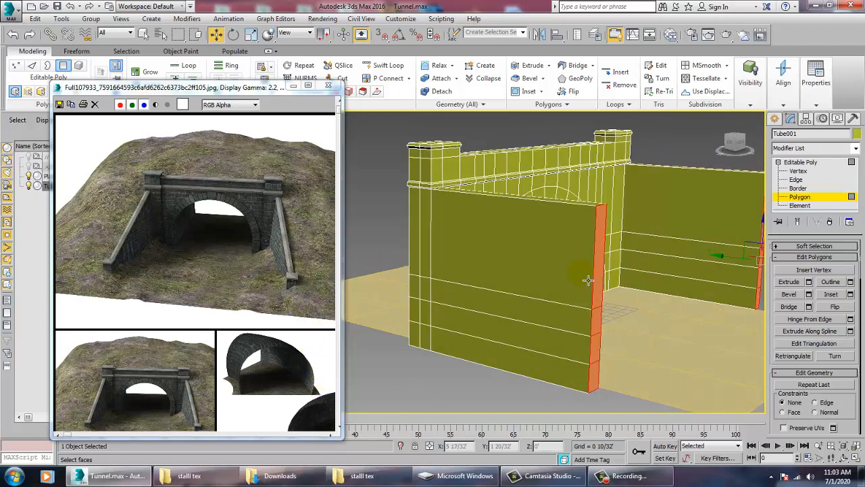
- Lower the top vertices at the wing walls' front ends to Z about 2 12/32' so the wall tops slope down
key("1")
middle_click_drag(563, 273, 462, 293, "alt")
left_click_drag(559, 252, 555, 248)
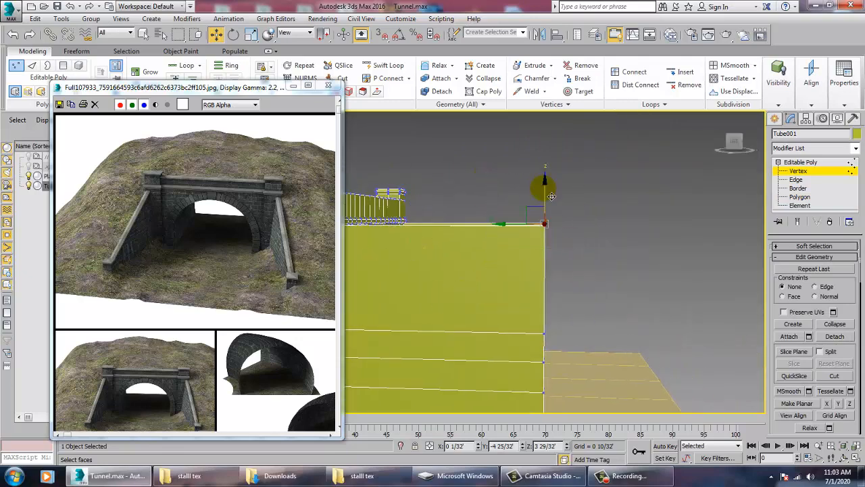
left_click_drag(554, 194, 549, 335)
middle_click_drag(550, 335, 555, 308, "alt")
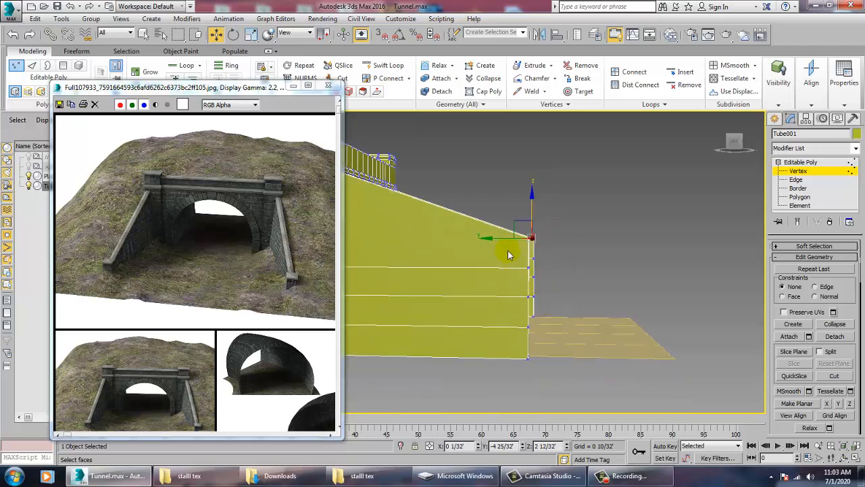
- Lower the wing walls' front-end vertices above the base to Z about 1 3/32', and drop the topmost ones by about 0 11/32' more
mouse_move(545, 345)
middle_mouse_down("alt")
mouse_move(589, 322)
mouse_move(559, 353)
middle_mouse_up("alt")
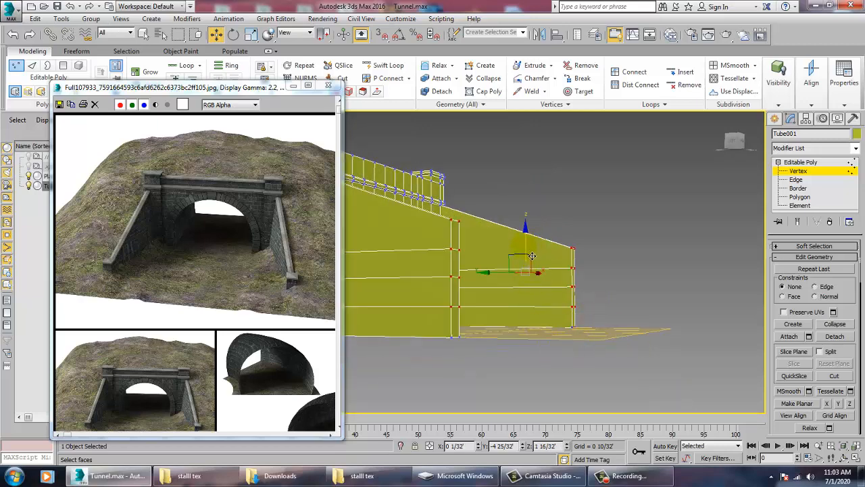
left_click_drag(532, 256, 482, 263)
middle_click_drag(520, 264, 559, 265, "alt")
key("alt+w")
right_click(366, 367)
key("alt+w")
key("z")
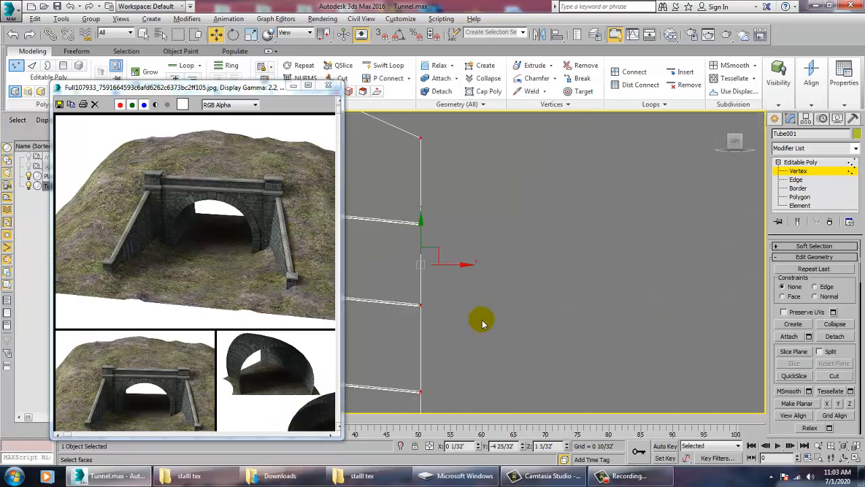
scroll(490, 316, "down", 3)
left_click_drag(425, 184, 488, 324)
left_click_drag(462, 241, 471, 277)
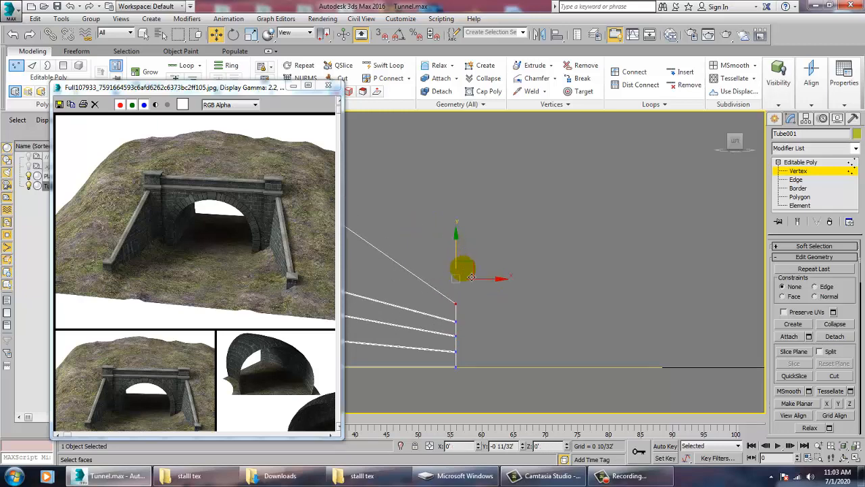
key("alt+w")
middle_click_drag(476, 282, 602, 400, "alt")
key("alt+w")
- Leave vertex editing, select the ground plane and scale it up uniformly by about 131%
left_click(784, 171)
left_click(617, 344)
key("r")
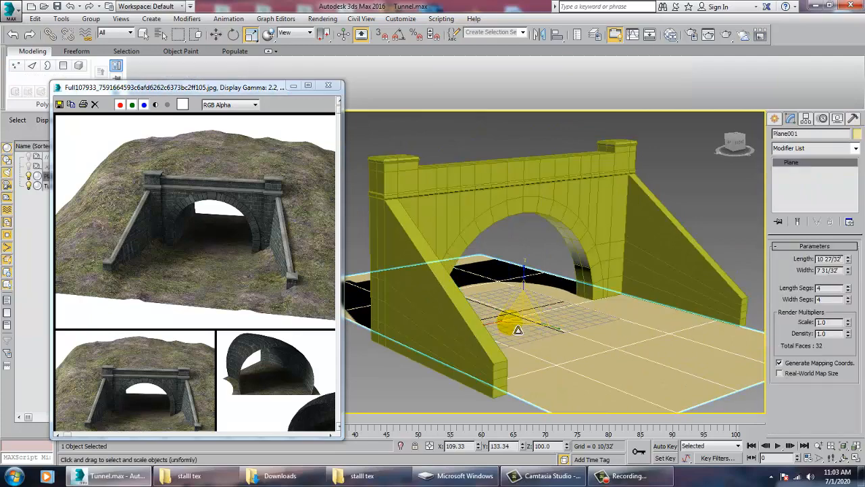
left_click_drag(536, 321, 502, 379)
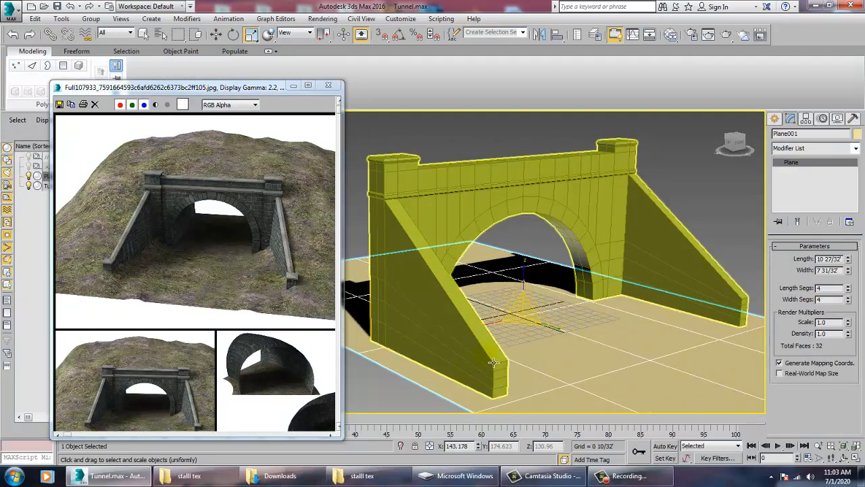
- Extrude the front end faces of both wing walls by about 0 7/32' to start the end posts
left_click(493, 362)
middle_click_drag(495, 363, 555, 327, "alt")
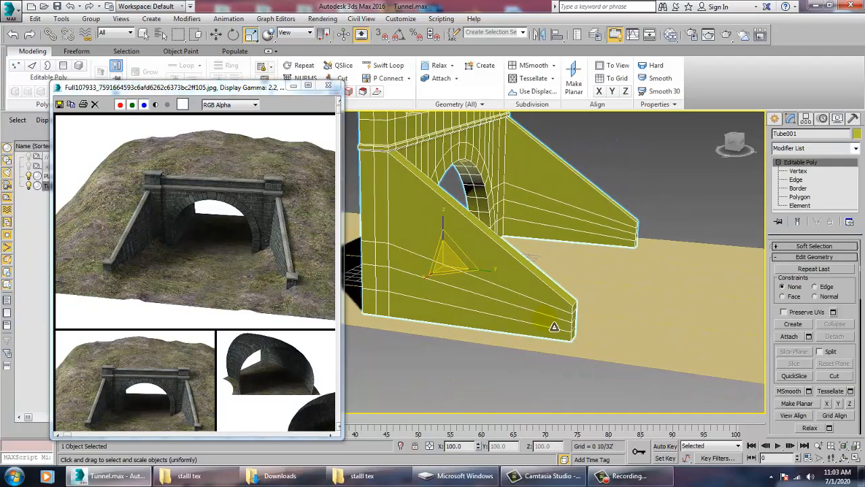
scroll(581, 315, "up", 5)
left_click(799, 197)
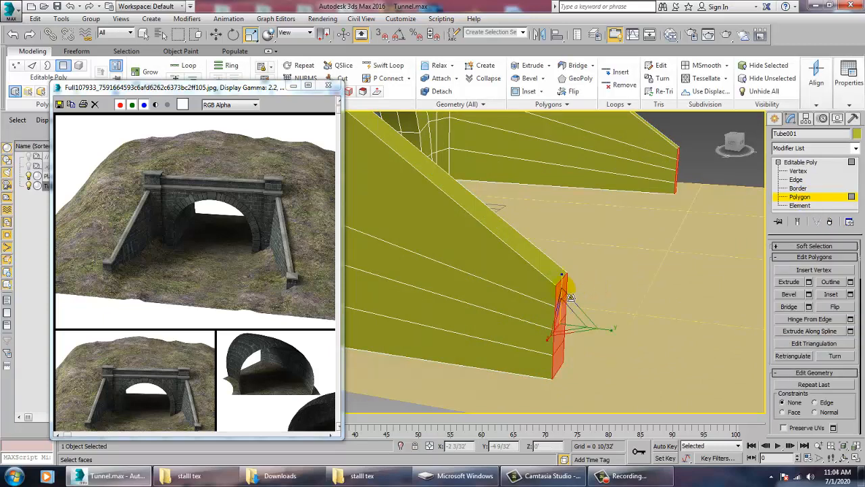
left_click(809, 282)
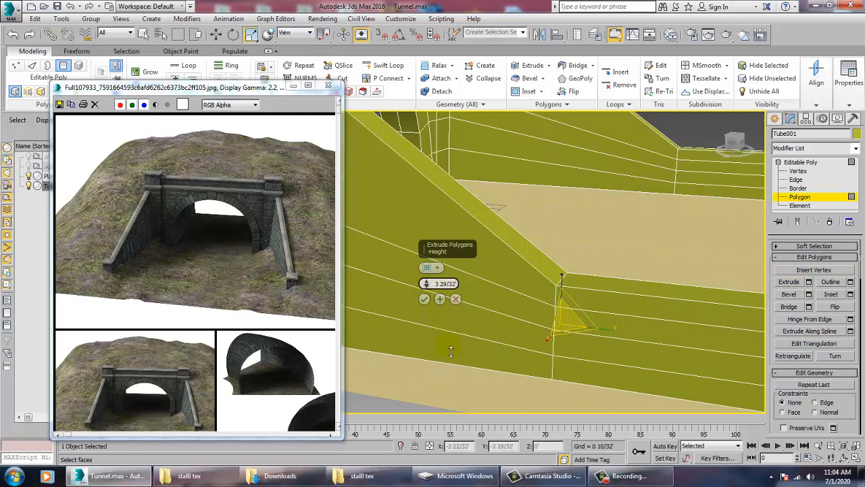
left_click_drag(465, 105, 482, 329)
left_click_drag(477, 298, 328, 381)
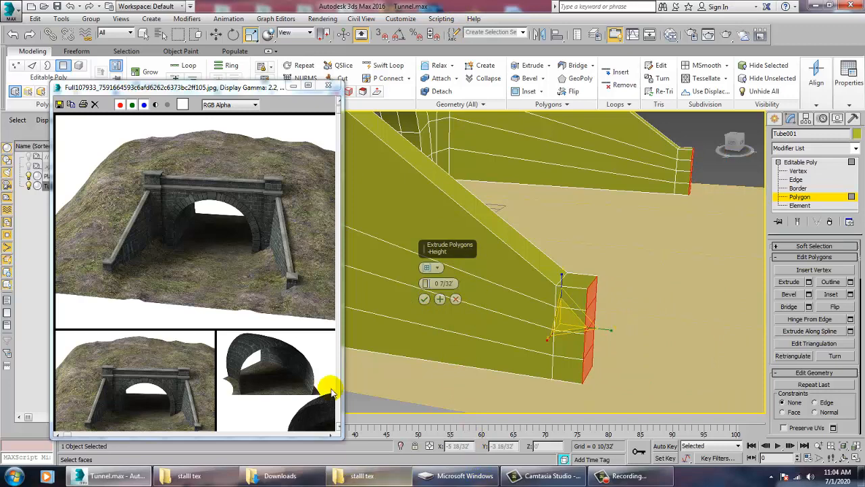
left_click(424, 299)
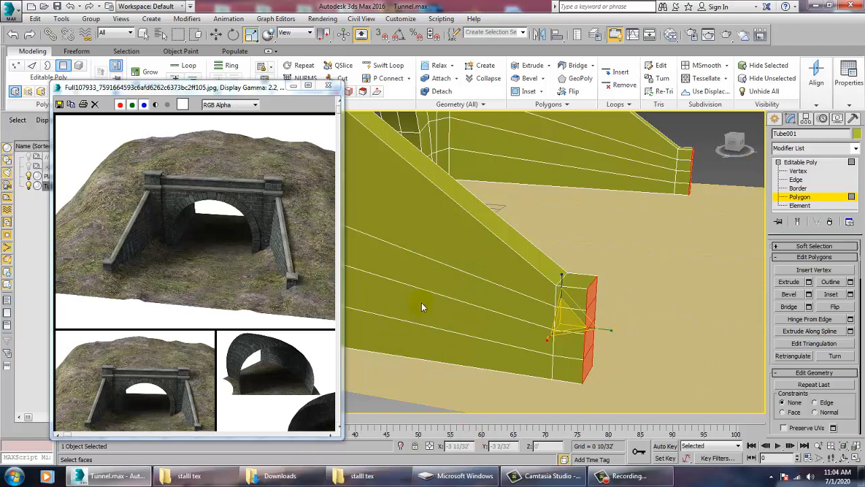
- Extrude the inner and outer side faces of the left wing wall's end post by about 0 2/32'
left_click(573, 312)
middle_click_drag(599, 314, 596, 382, "alt")
left_click(586, 374, "ctrl")
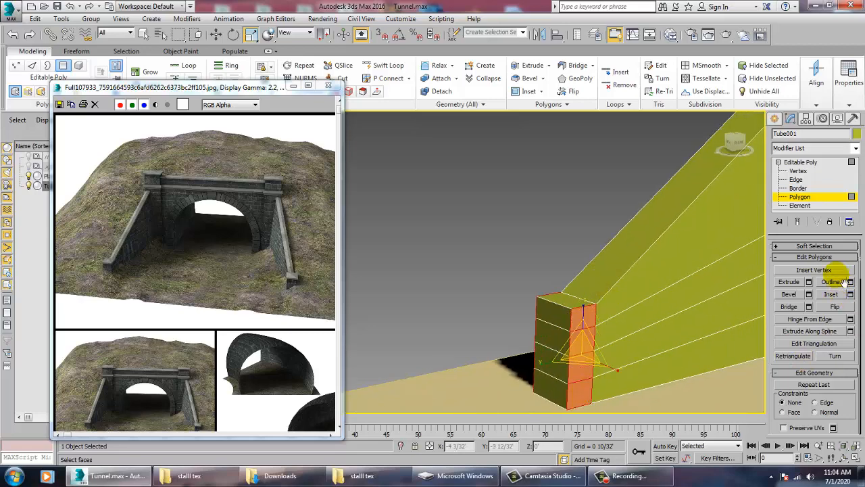
left_click(583, 393, "ctrl")
left_click(809, 281)
middle_click_drag(537, 284, 459, 291, "alt")
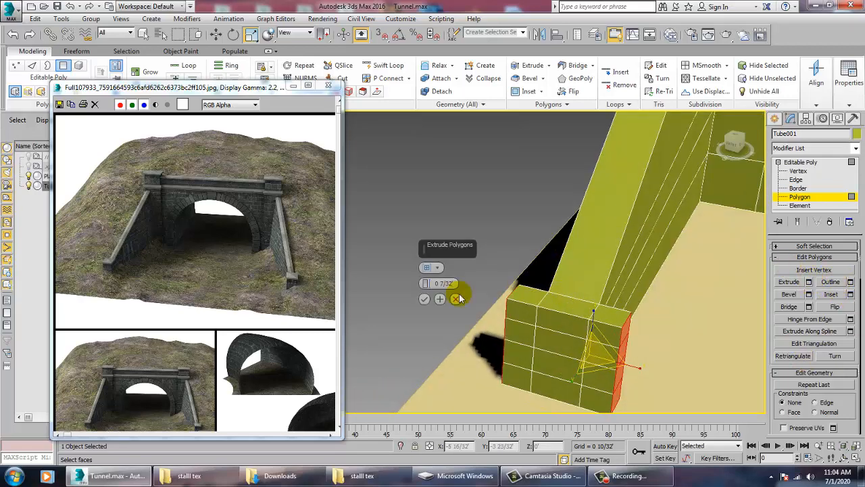
left_click_drag(426, 287, 435, 308)
left_click(424, 299)
- Extrude the side faces of the right wing wall's end post by 0 2/32' and leave polygon editing
middle_click_drag(421, 300, 672, 313, "alt")
scroll(671, 309, "up", 8)
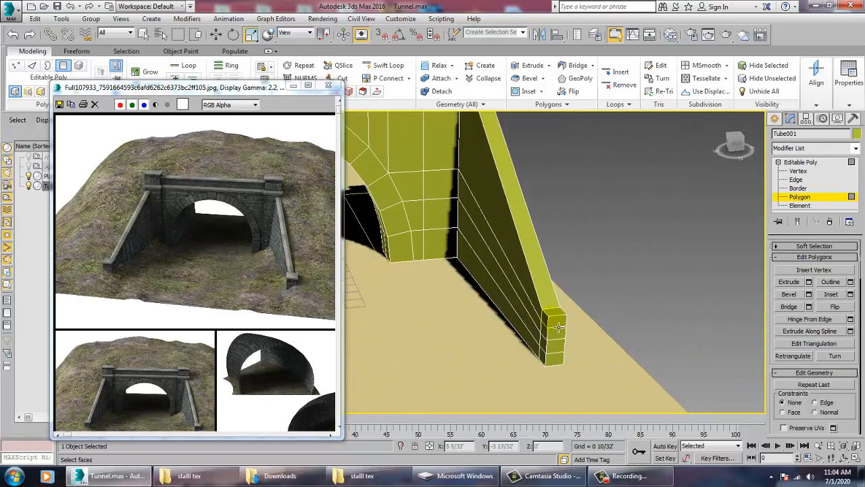
scroll(602, 305, "down", 6)
middle_click_drag(528, 304, 590, 247, "alt")
left_click(578, 262, "ctrl")
left_click(578, 295, "ctrl")
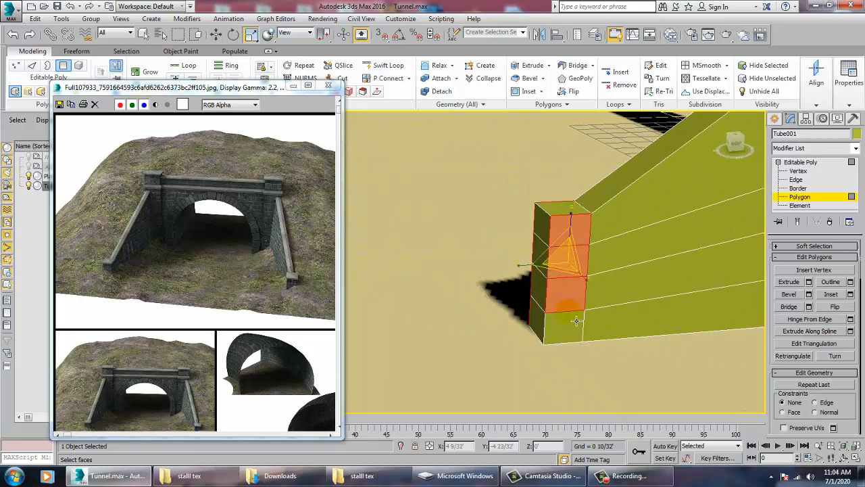
left_click(576, 326, "ctrl")
left_click(809, 283)
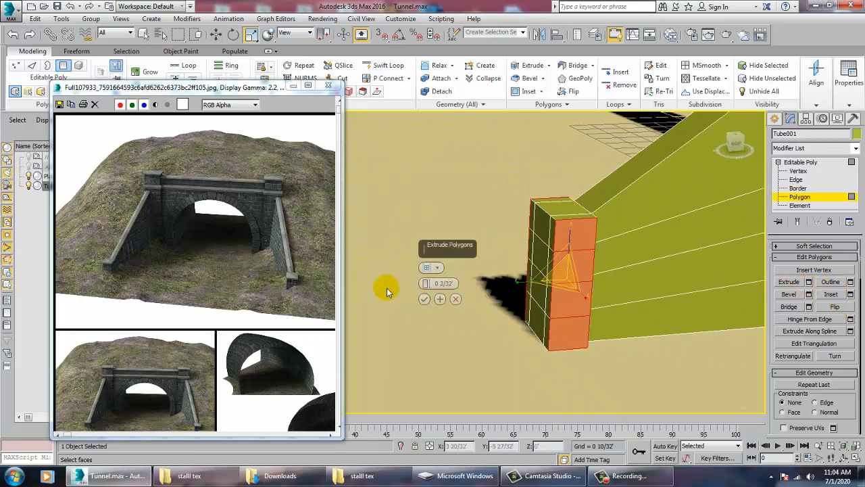
left_click(455, 292)
scroll(455, 292, "down", 5)
middle_click_drag(455, 292, 672, 332, "alt")
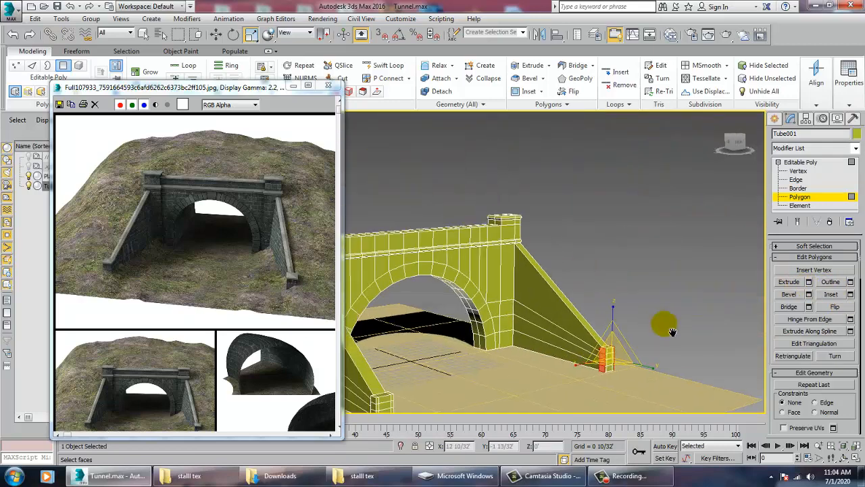
middle_click_drag(622, 318, 672, 284, "alt")
left_click(798, 163)
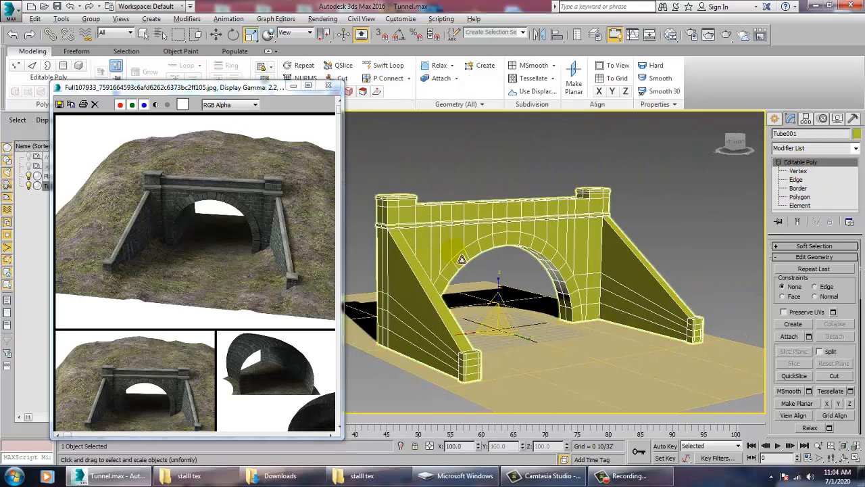
middle_click_drag(461, 258, 703, 277, "alt")
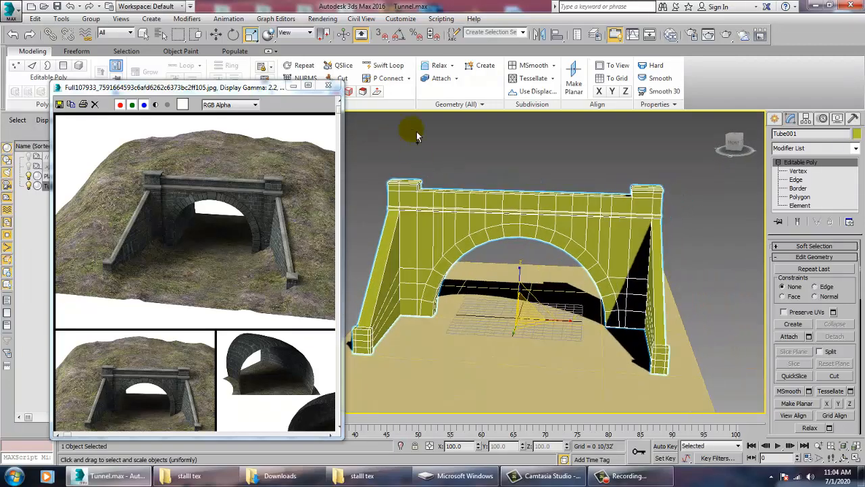
left_click(383, 65)
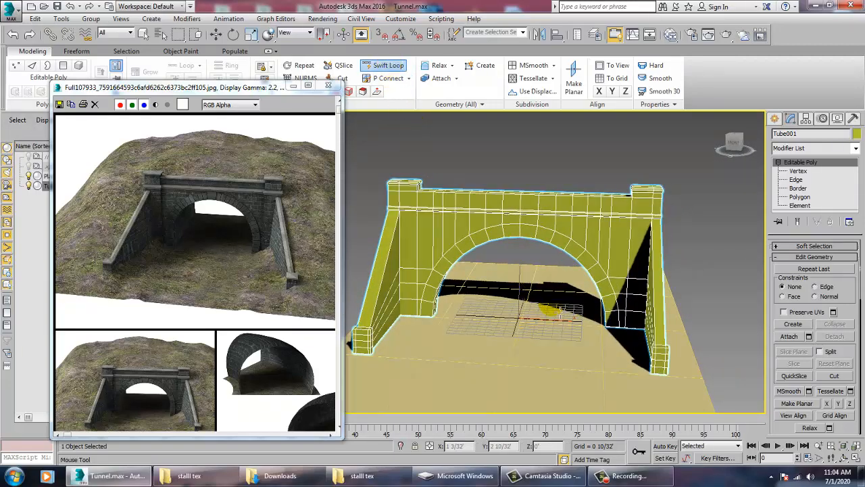
scroll(556, 292, "up", 5)
scroll(556, 292, "down", 3)
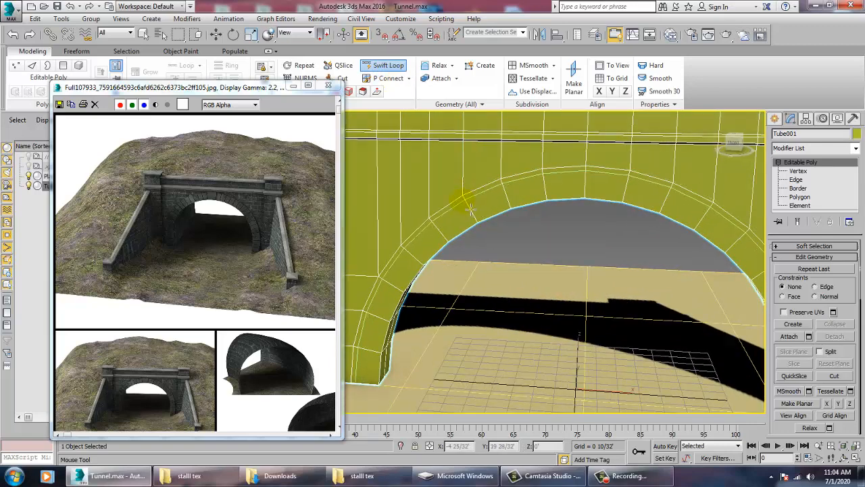
left_click(471, 209)
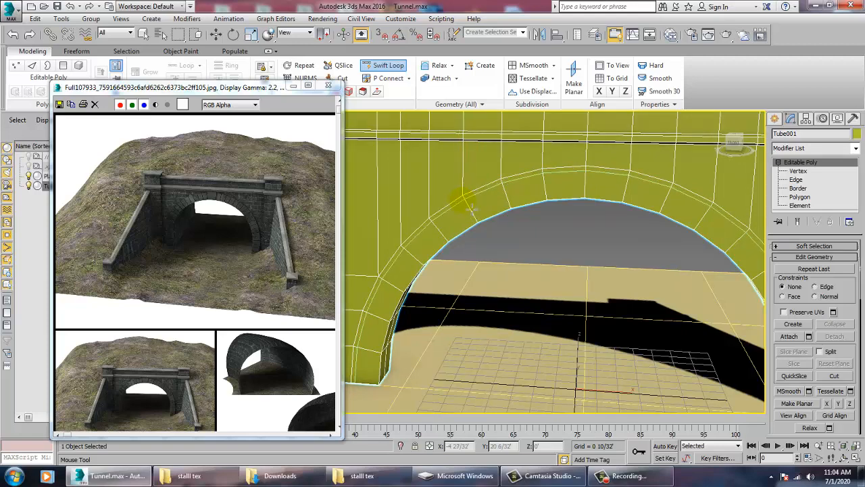
key("w")
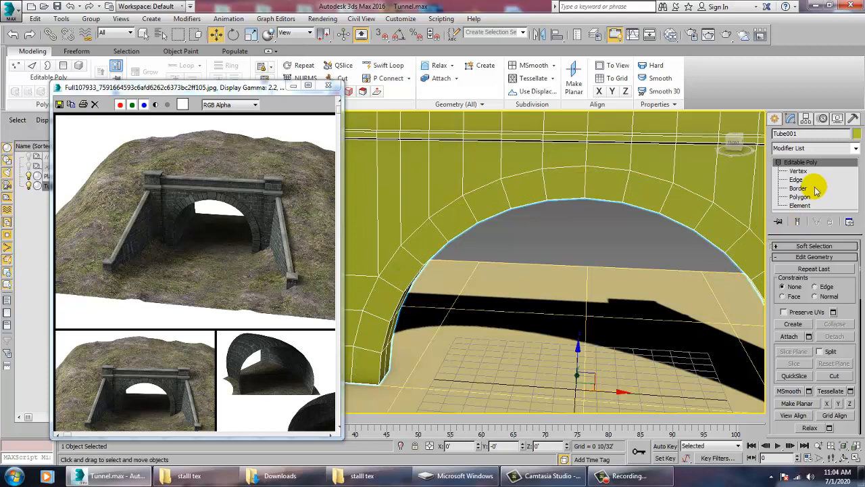
- Inset all front faces of the arch ring individually, by polygon, by 0 1/32' to outline the separate stones
left_click(805, 197)
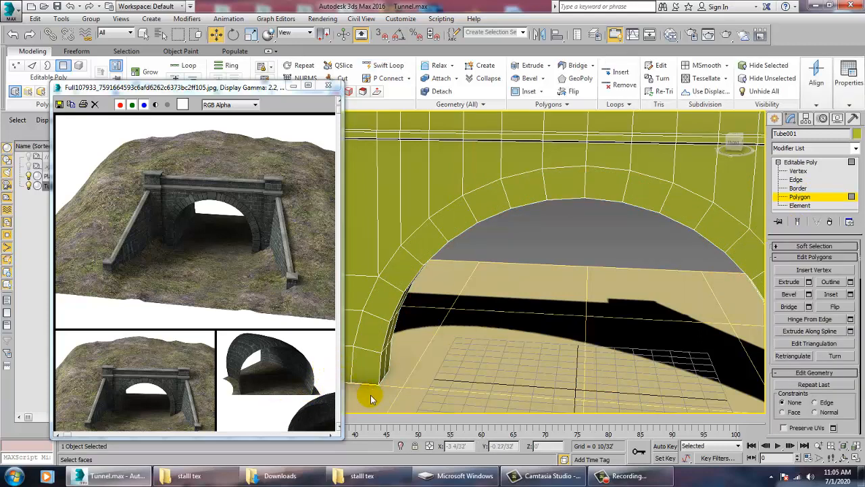
mouse_move(366, 377)
left_mouse_down()
mouse_move(368, 312)
mouse_move(395, 270)
mouse_move(453, 234)
left_mouse_up()
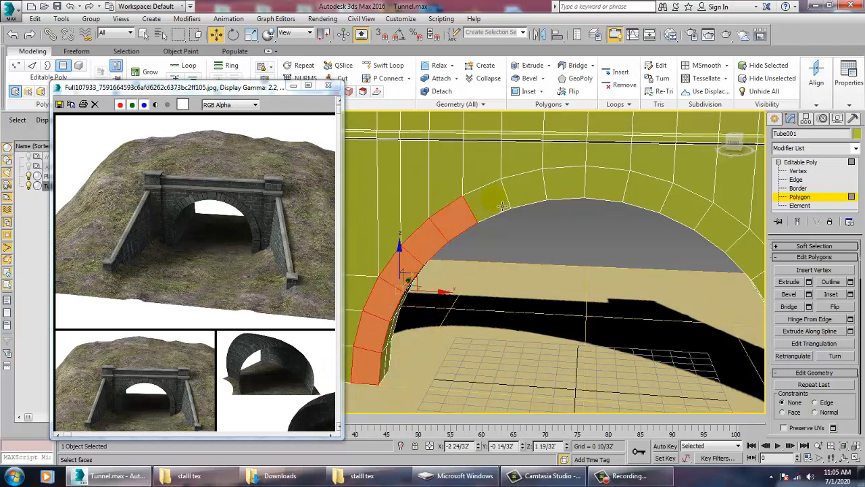
left_click(524, 196, "ctrl")
left_click(566, 186, "ctrl")
left_click(613, 193, "ctrl")
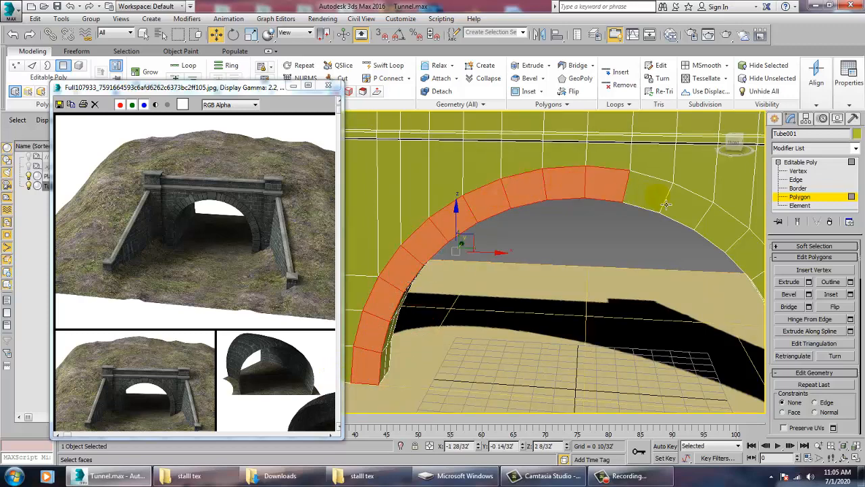
left_click(652, 197, "ctrl")
left_click(693, 213, "ctrl")
left_click(723, 234, "ctrl")
scroll(663, 262, "down", 4)
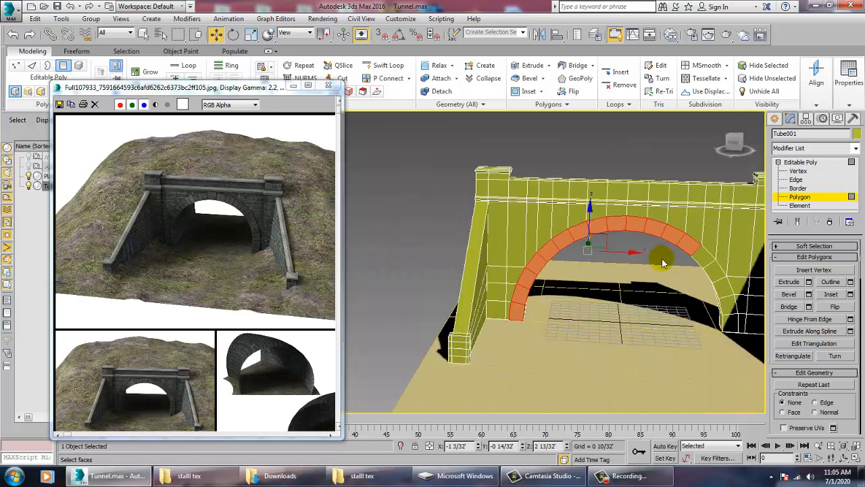
left_click(707, 258, "ctrl")
left_click(717, 277, "ctrl")
left_click(729, 297, "ctrl")
left_click(730, 307, "ctrl")
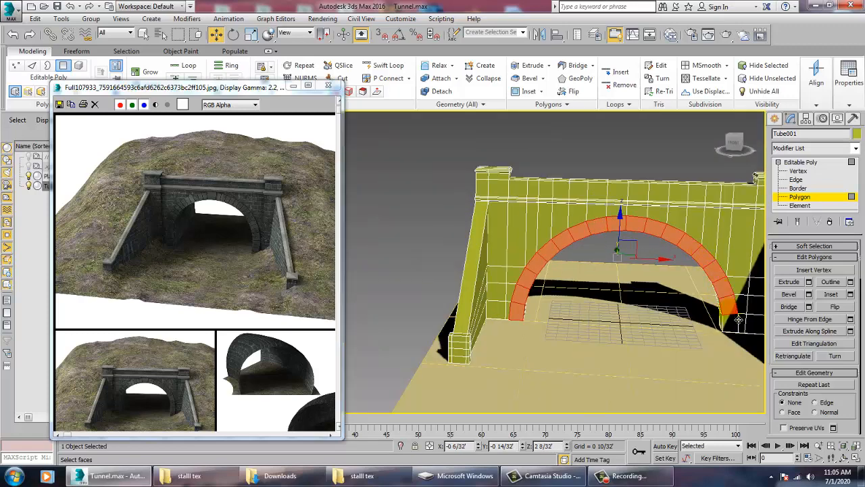
left_click(731, 323, "ctrl")
middle_click_drag(722, 312, 636, 303, "alt")
scroll(620, 300, "up", 3)
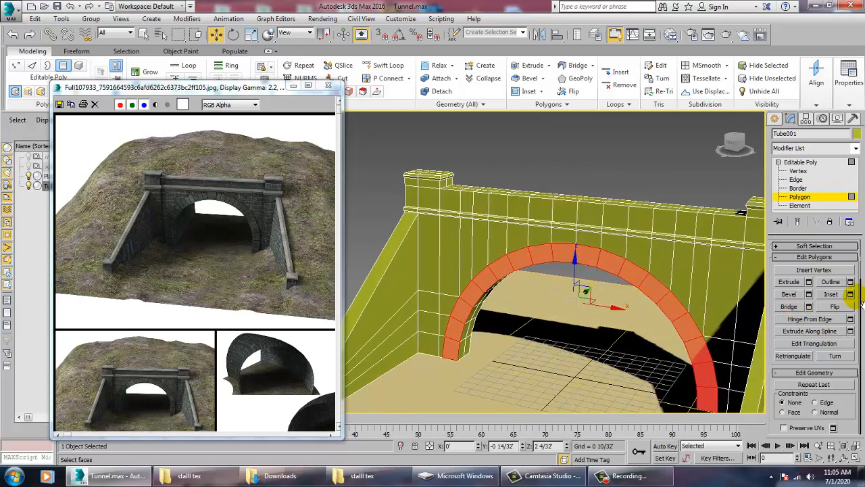
left_click(850, 294)
scroll(595, 291, "up", 2)
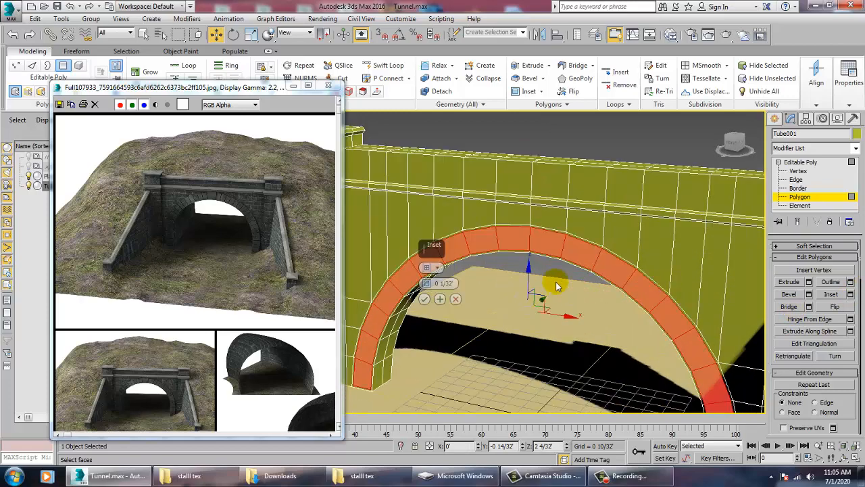
left_click(436, 269)
left_click(448, 282)
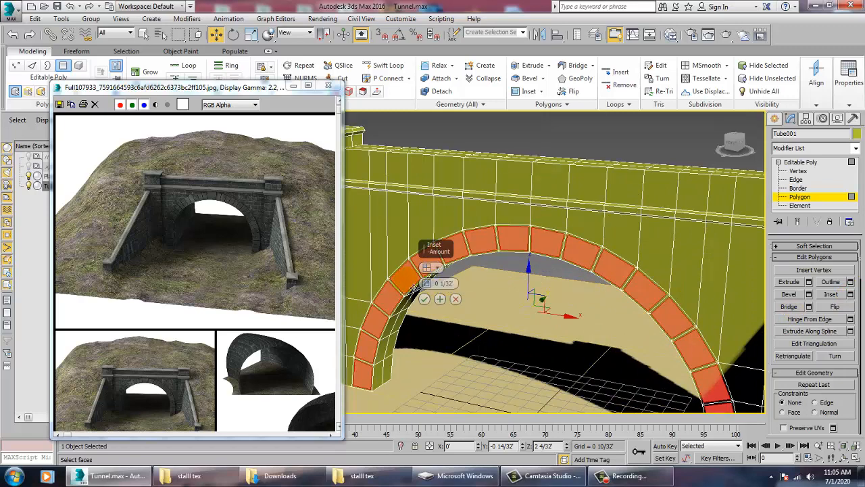
left_click(423, 301)
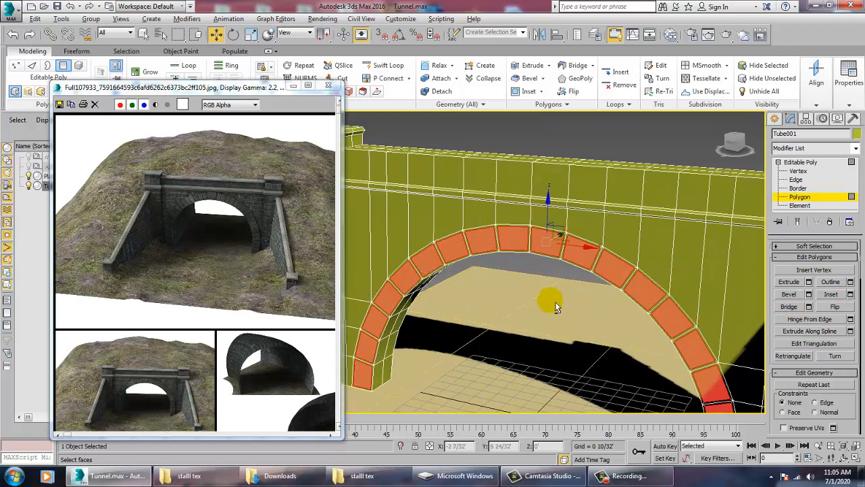
- Bevel the inset arch stone faces outward by a very small height, less than 0 1/32', and clear the face selection
scroll(532, 298, "up", 4)
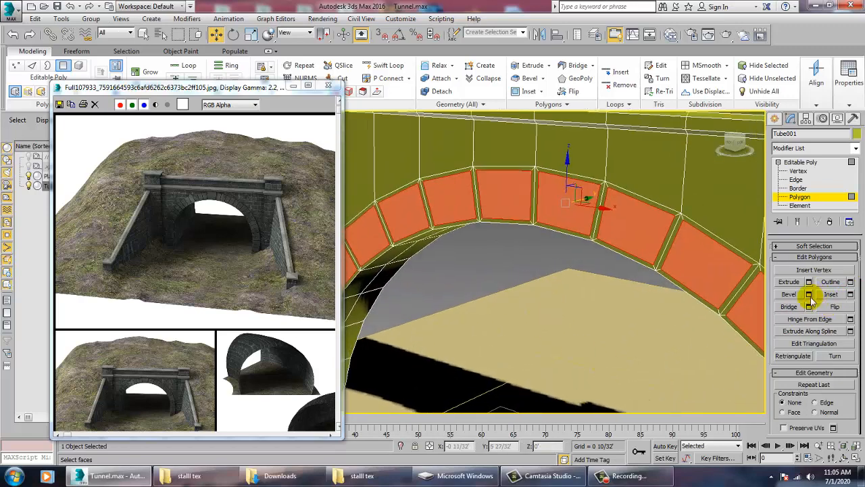
left_click(809, 294)
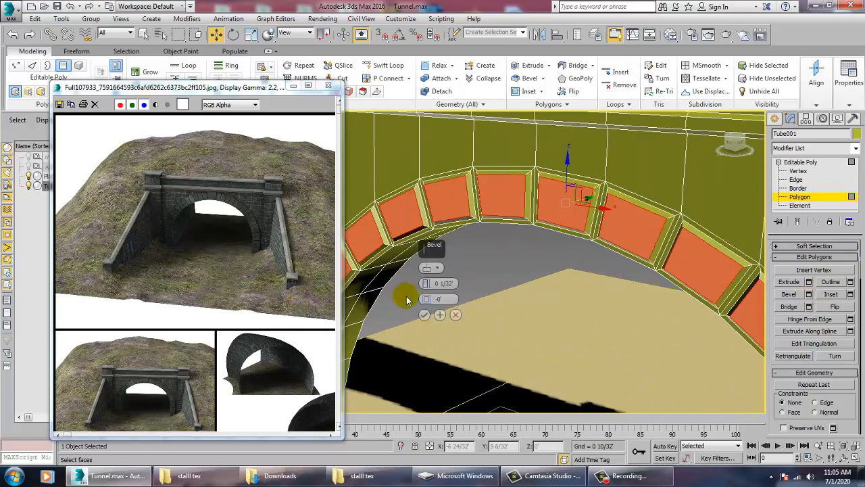
left_click_drag(427, 284, 430, 305)
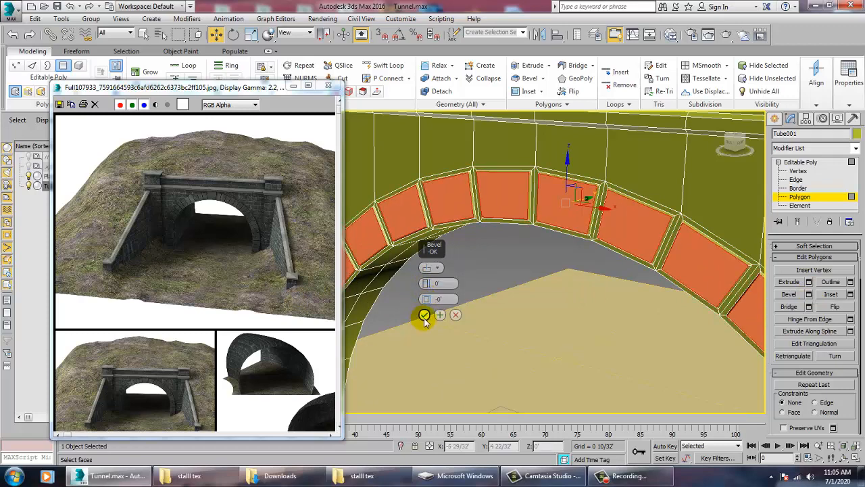
left_click(425, 315)
left_click(501, 274)
middle_click_drag(501, 273, 646, 267, "alt")
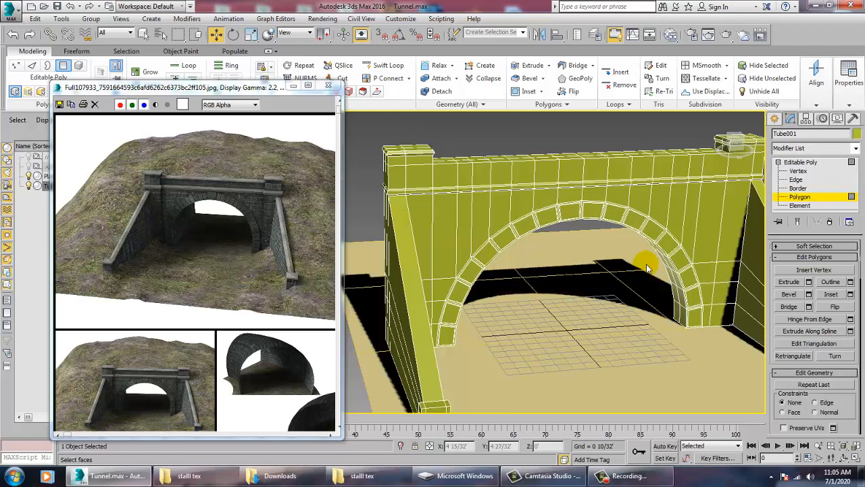
- Extrude all arch ring faces on the back of the entrance wall by about 20 27/32' to form the tunnel tube
middle_click_drag(571, 294, 581, 277, "alt")
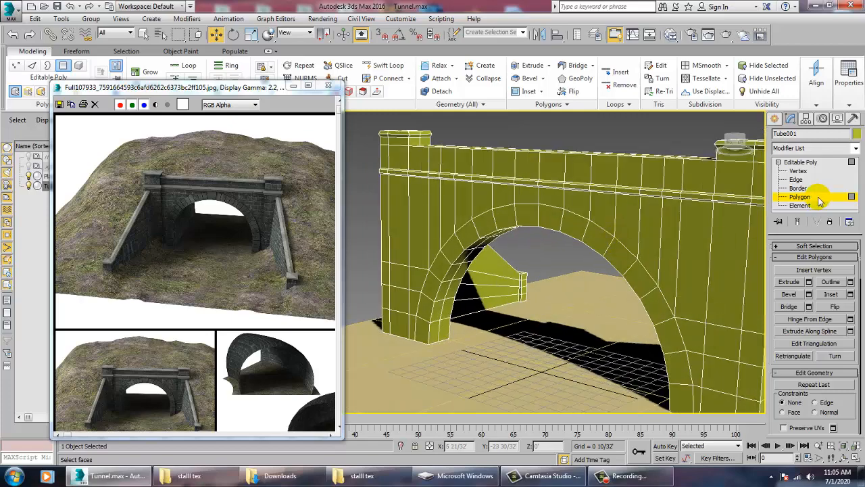
left_click(417, 332)
middle_click_drag(460, 325, 436, 312, "alt")
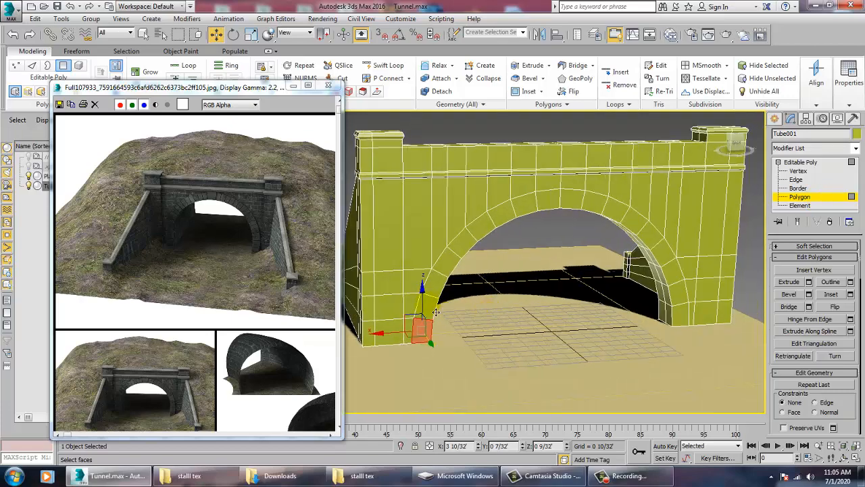
left_click(436, 312, "ctrl")
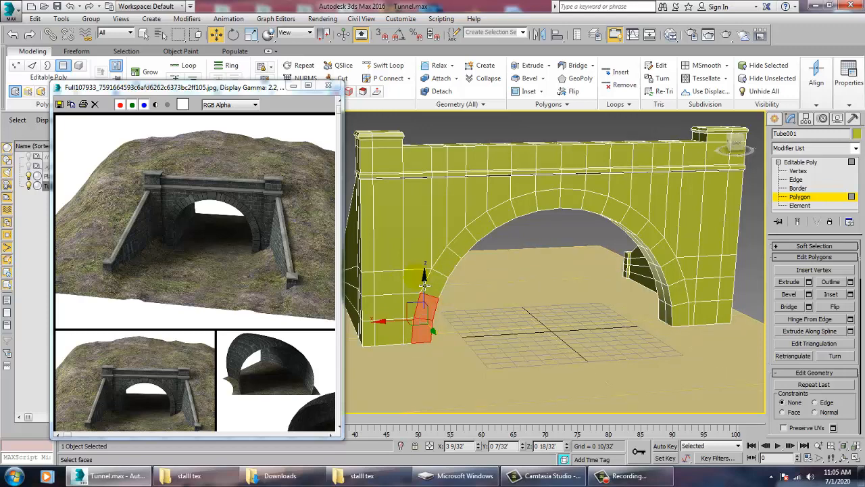
left_click(439, 292, "ctrl")
left_click(452, 269, "ctrl")
left_click(468, 251, "ctrl")
left_click(485, 235, "ctrl")
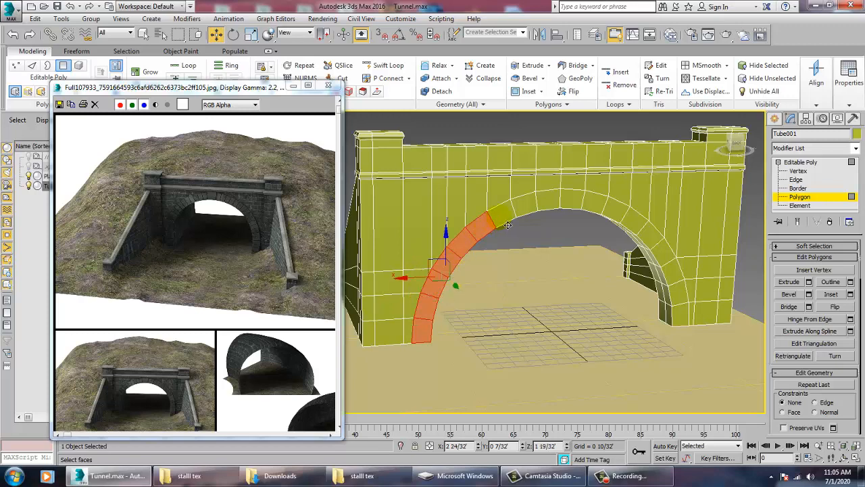
left_click(508, 222, "ctrl")
left_click(529, 211, "ctrl")
left_click(548, 211, "ctrl")
left_click(573, 206, "ctrl")
left_click(595, 208, "ctrl")
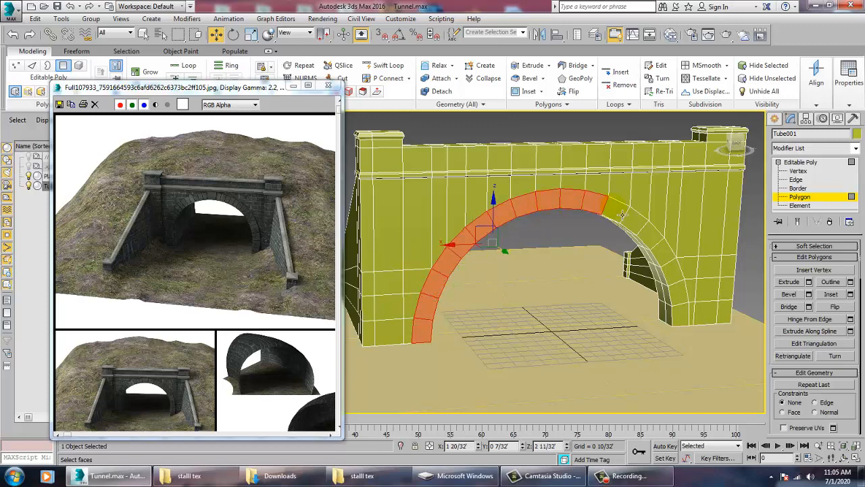
left_click(618, 215, "ctrl")
left_click(635, 223, "ctrl")
left_click(650, 238, "ctrl")
left_click(662, 256, "ctrl")
left_click(672, 275, "ctrl")
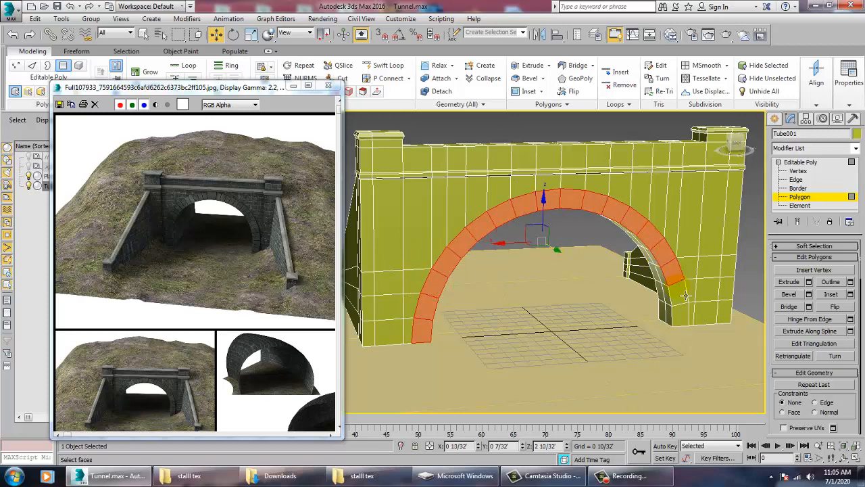
left_click(680, 295, "ctrl")
left_click(685, 318, "ctrl")
left_click(809, 281)
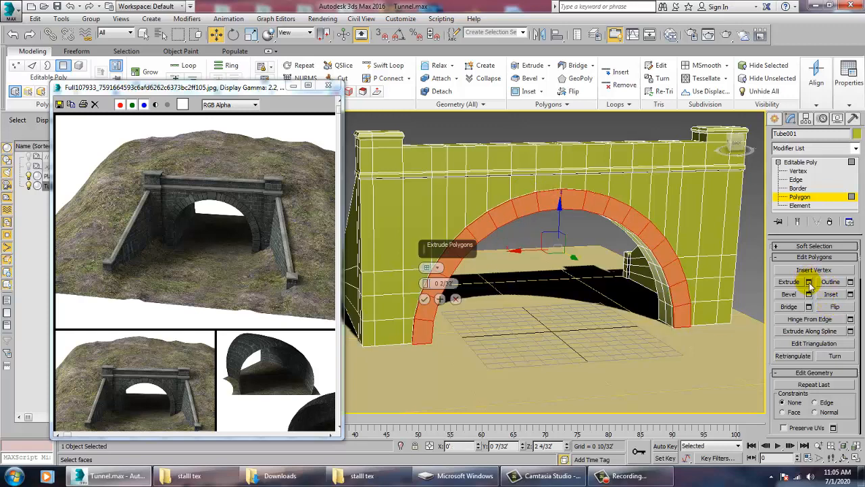
middle_click_drag(597, 263, 642, 269, "alt")
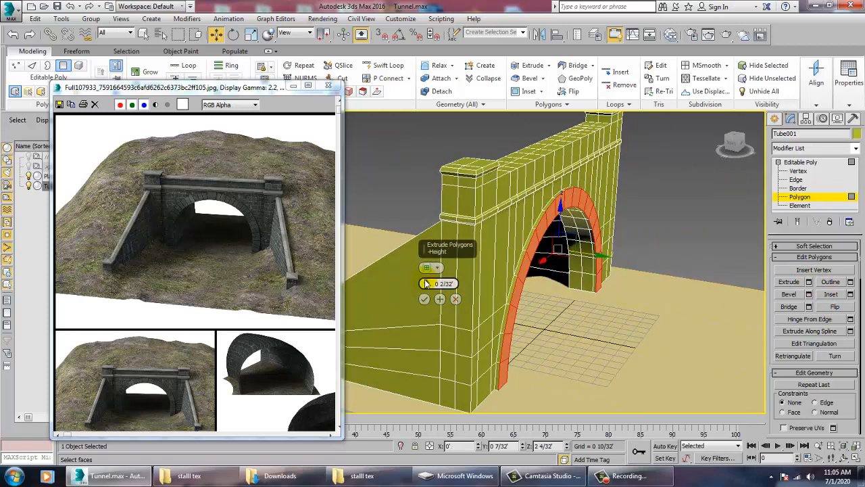
left_click_drag(427, 284, 365, 35)
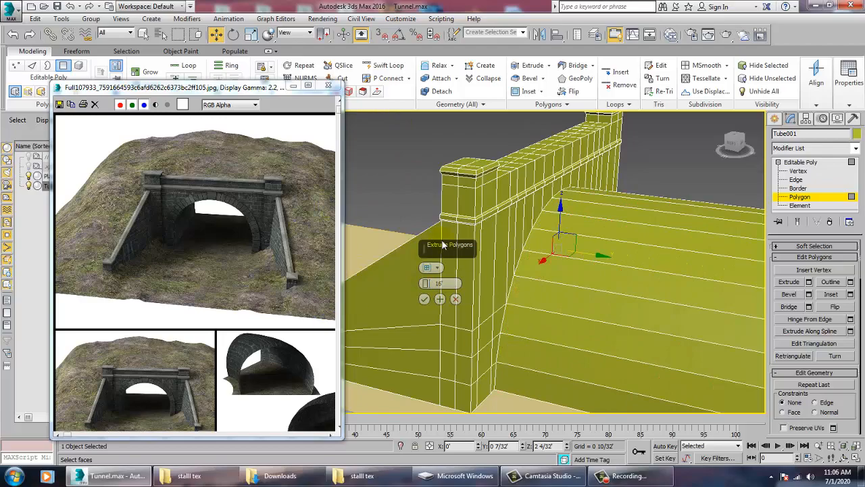
middle_click_drag(390, 252, 460, 263, "alt")
scroll(511, 255, "down", 5)
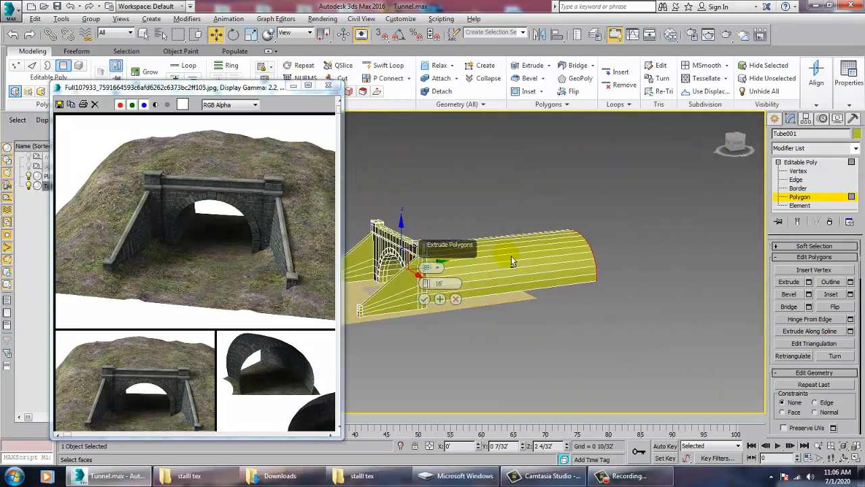
middle_click_drag(511, 257, 482, 254, "alt")
left_click_drag(426, 284, 396, 122)
left_click(424, 298)
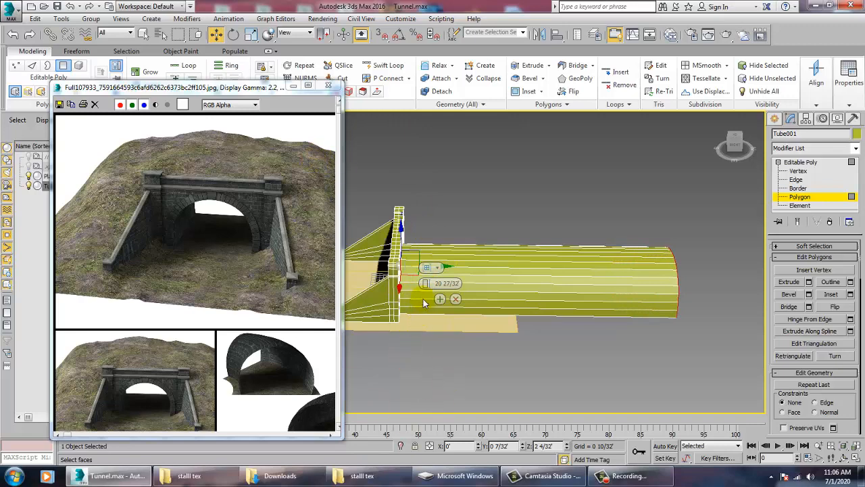
- Leave polygon editing of the tunnel and select the ground plane
left_click(801, 162)
left_click(440, 317)
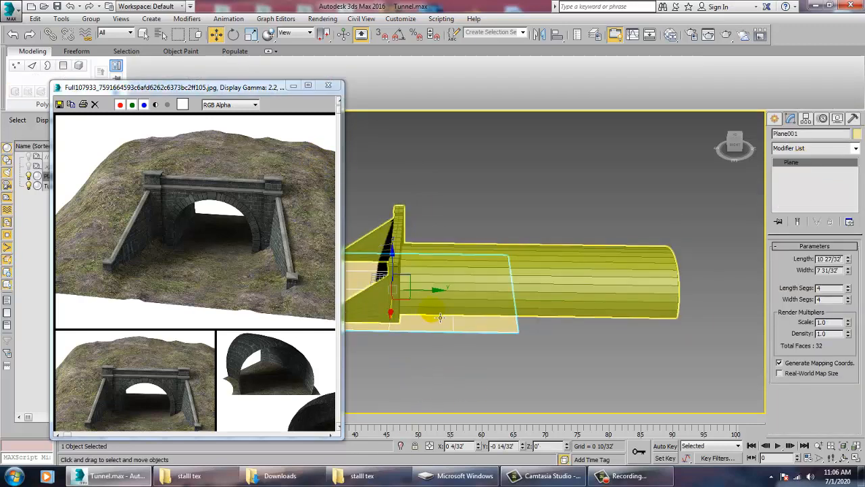
- Move the ground plane back along the tunnel's length and scale it up uniformly so it extends well beyond the tunnel
left_click_drag(436, 292, 466, 234)
key("r")
key("ctrl+z")
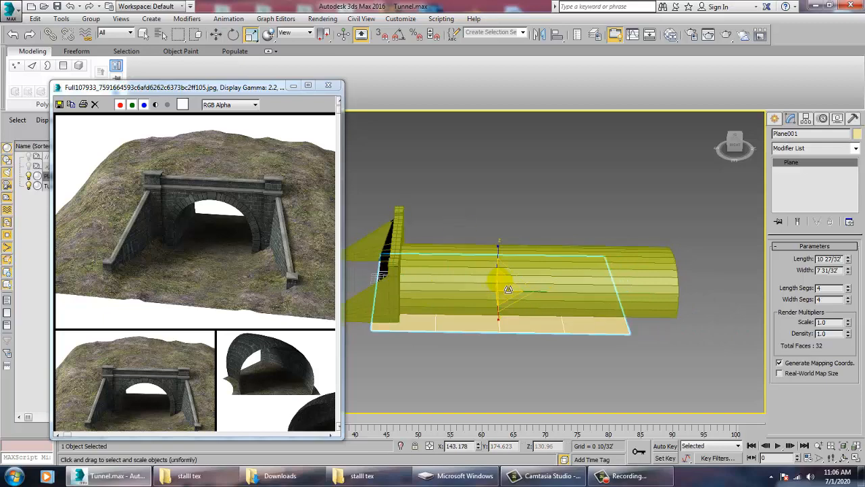
left_click_drag(493, 261, 446, 193)
middle_click_drag(446, 192, 548, 235, "alt")
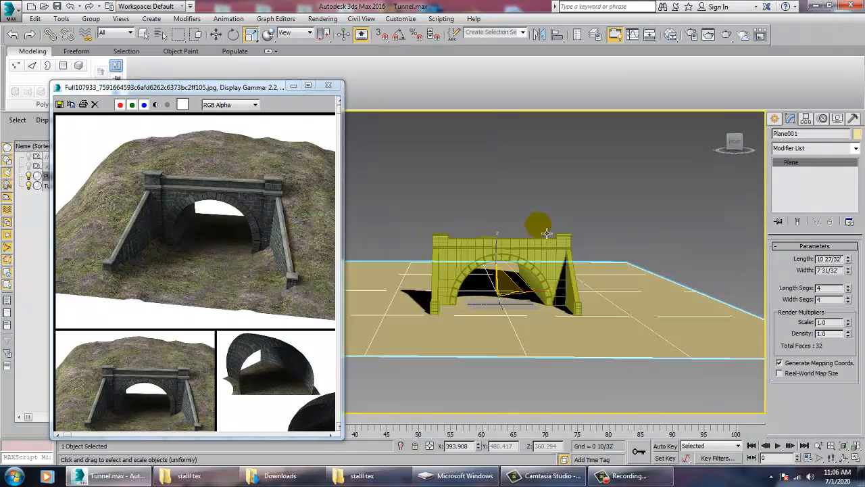
scroll(548, 234, "up", 4)
scroll(534, 251, "down", 8)
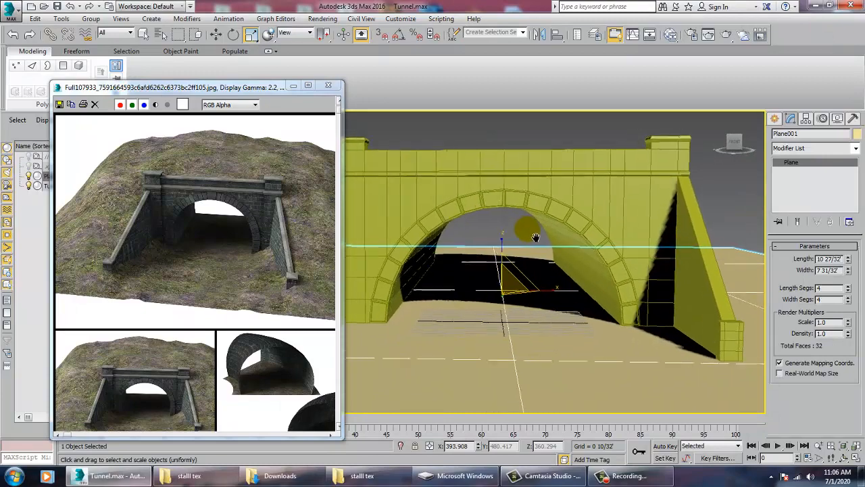
middle_click_drag(534, 244, 497, 355, "alt")
scroll(499, 347, "down", 3)
key("w")
scroll(511, 321, "up", 3)
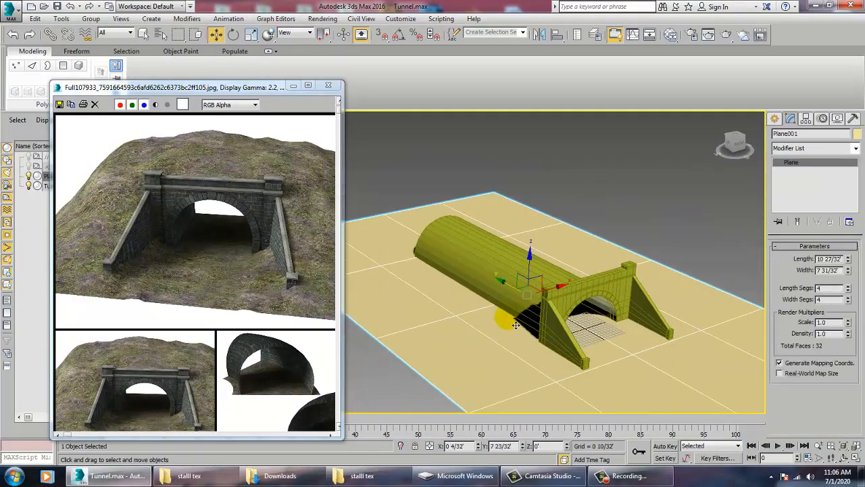
- Lengthen the tunnel by moving all vertices of its far end farther back along the Y axis
middle_click_drag(513, 326, 376, 264, "alt")
key("r")
left_click(510, 264)
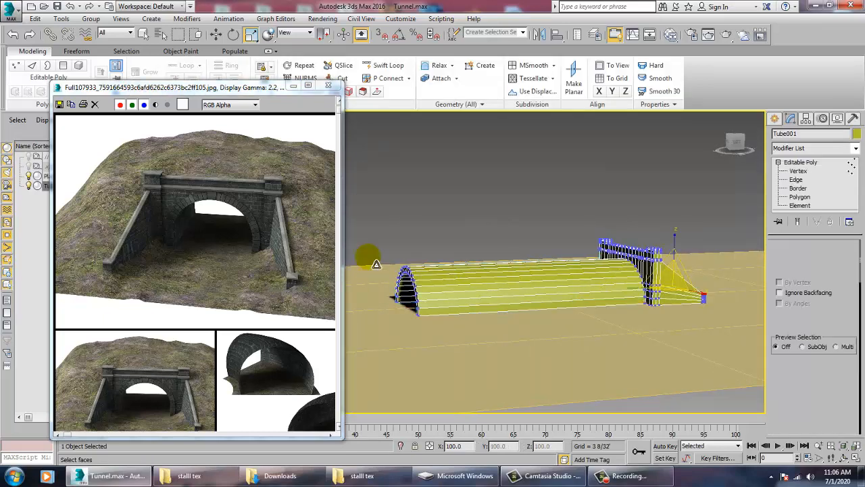
key("1")
left_click_drag(355, 186, 453, 371)
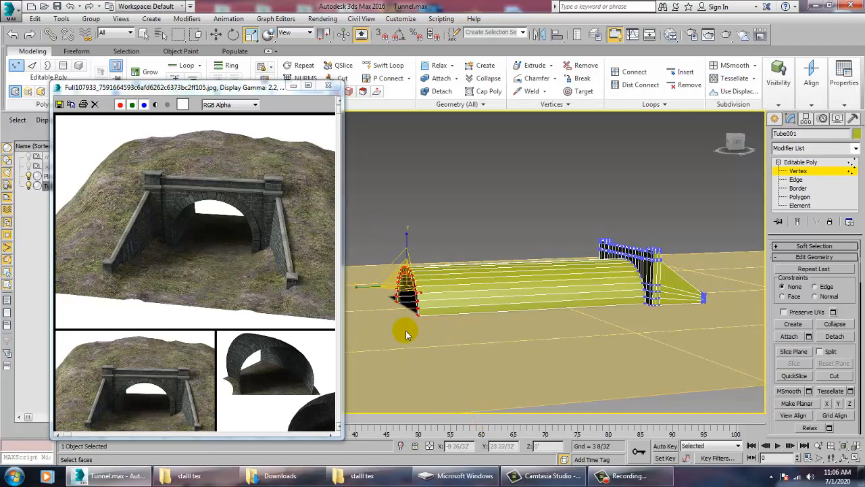
key("w")
middle_click_drag(407, 284, 497, 309, "alt")
left_click_drag(516, 294, 403, 282)
scroll(572, 315, "down", 2)
middle_click_drag(572, 316, 559, 317, "alt")
middle_click_drag(629, 301, 592, 289)
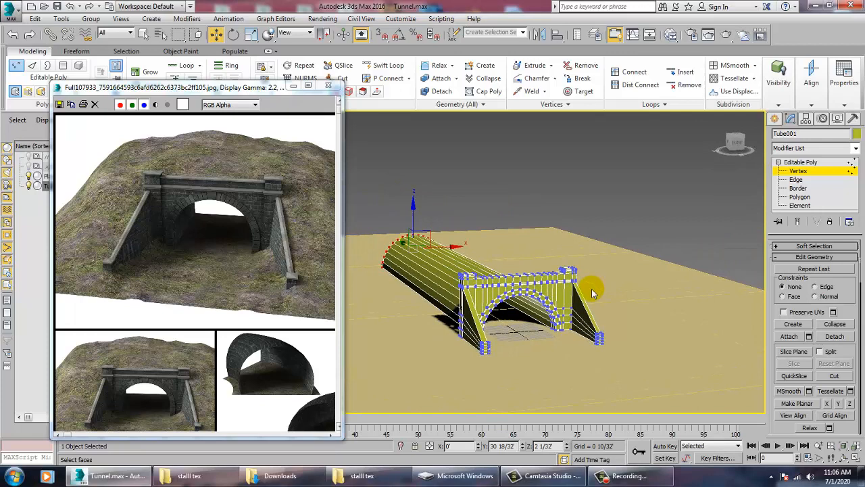
- Leave vertex editing on the tunnel and select the ground plane
left_click(811, 163)
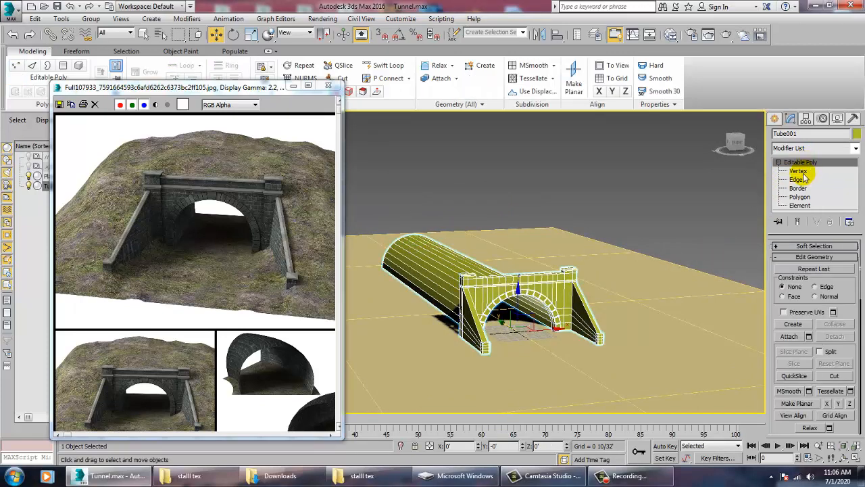
middle_click_drag(542, 295, 562, 326, "alt")
left_click(563, 355)
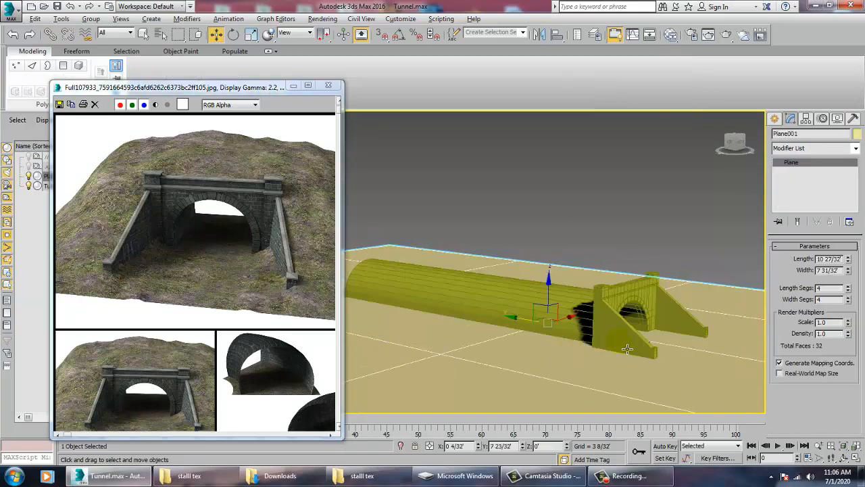
middle_click_drag(638, 343, 621, 359, "alt")
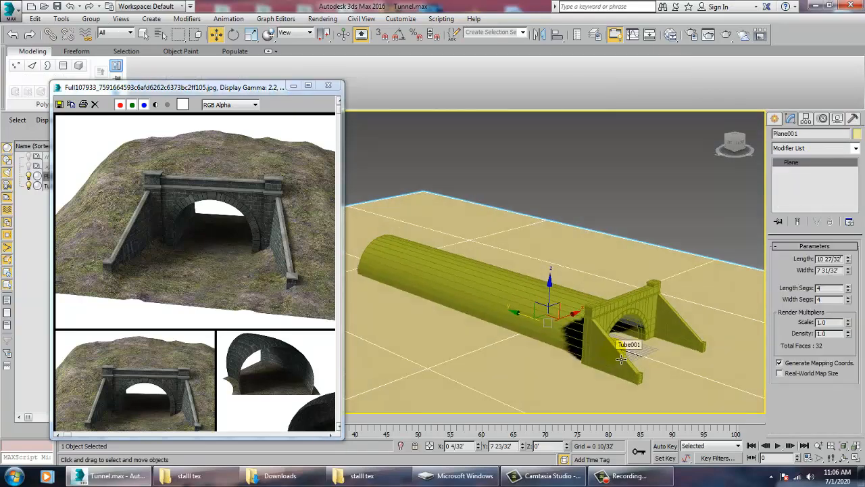
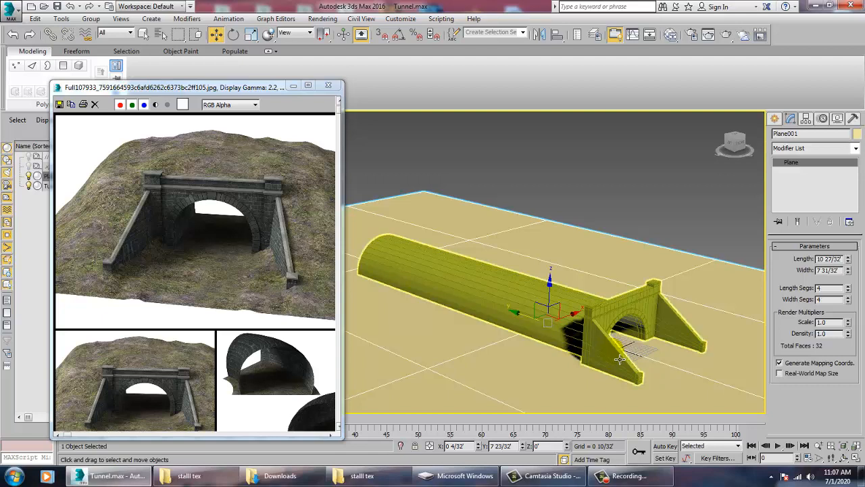
- Set the ground plane's length and width segments to 100 each
double_click(836, 289)
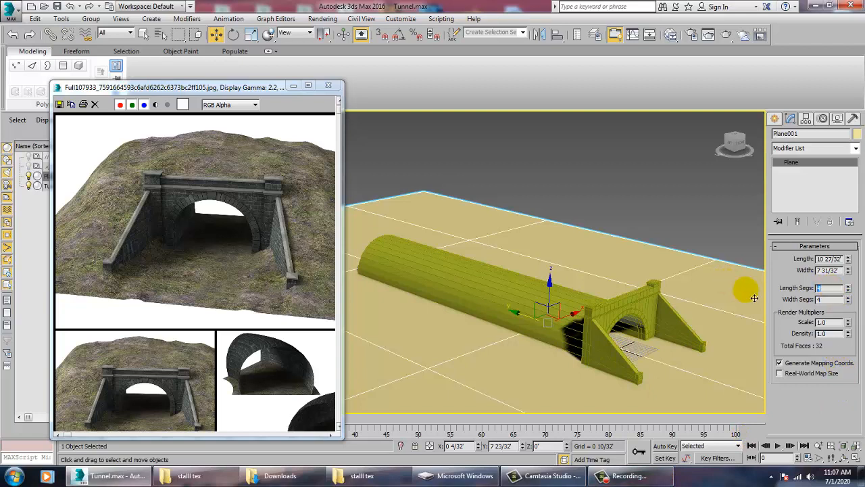
type("100")
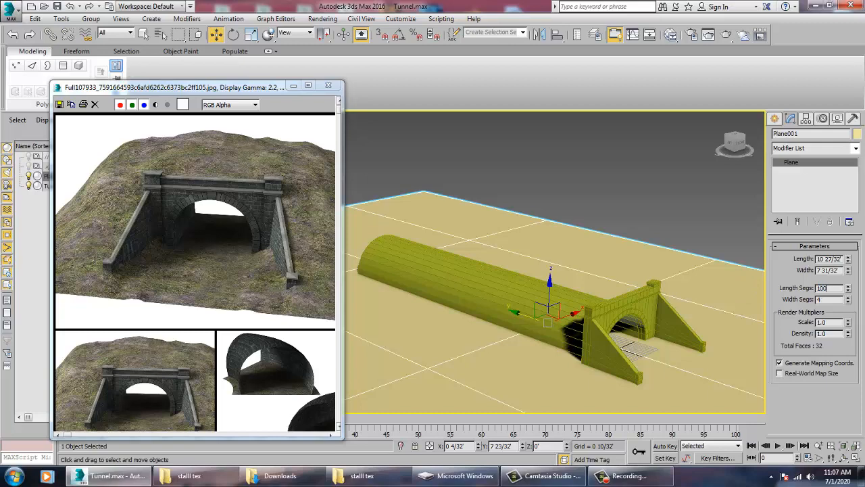
key("Tab")
type("100")
key("Return")
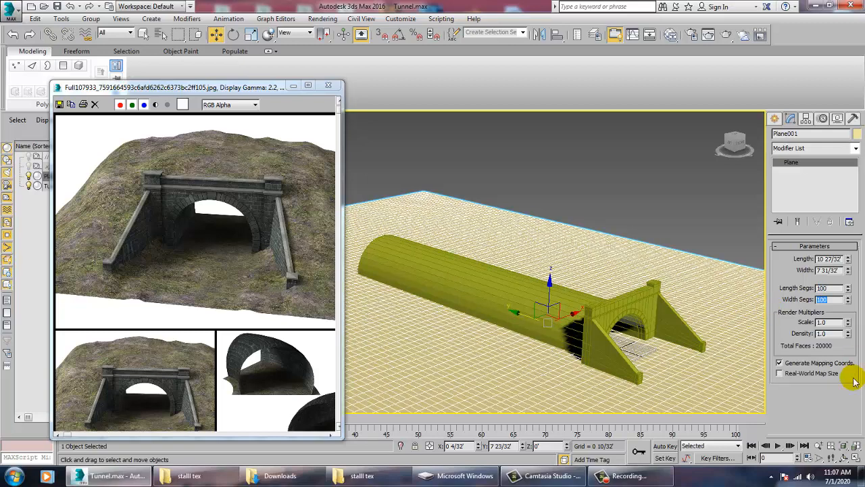
- Reduce the ground plane's length and width segments to 10 each
key("shift+Tab")
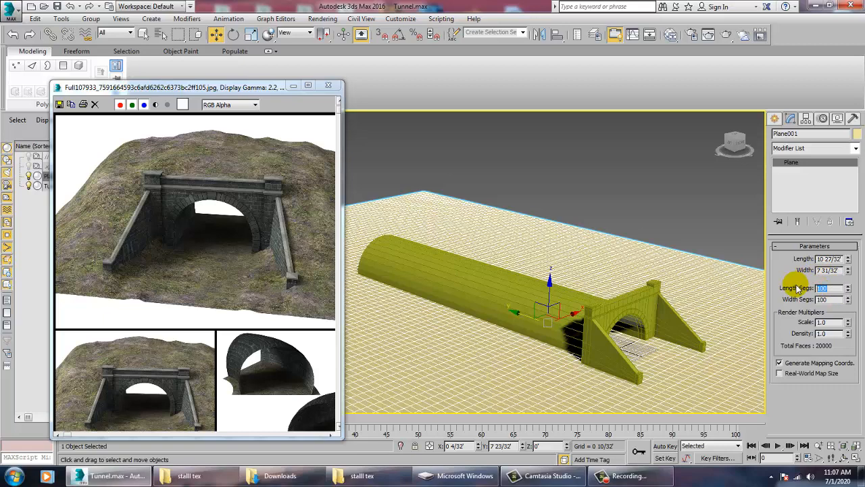
type("10")
key("Tab")
type("10")
key("Return")
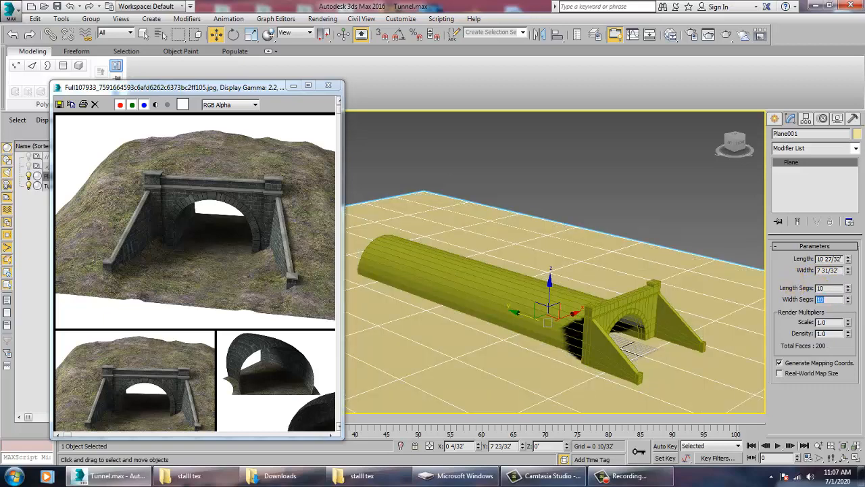
- Clone the ground plane as a single independent copy, raised along Z to about 5 6/32' above the tunnel
left_click(556, 296)
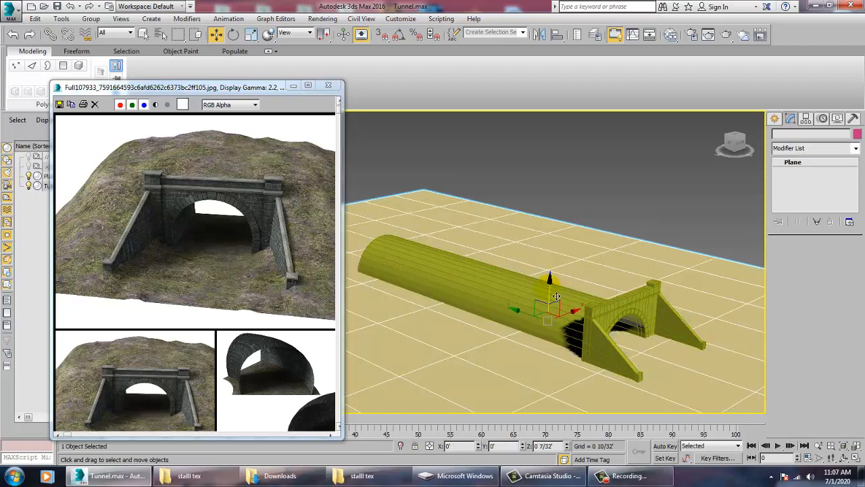
left_click_drag(556, 296, 565, 246)
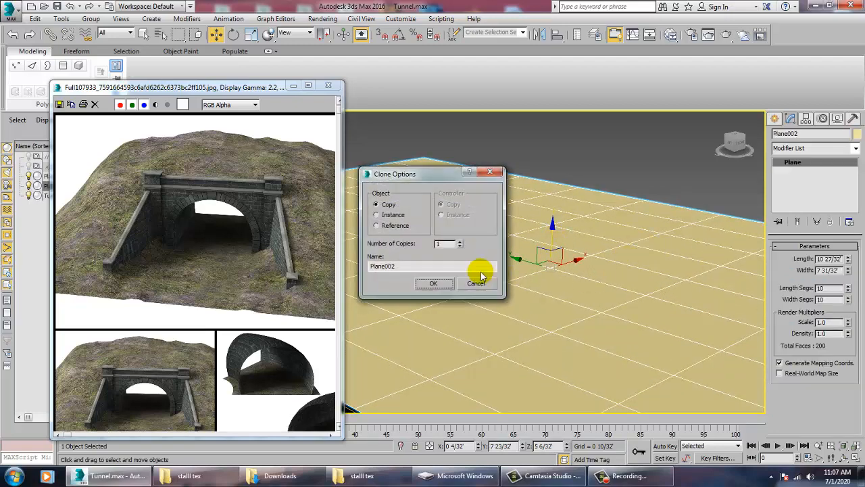
left_click(427, 283)
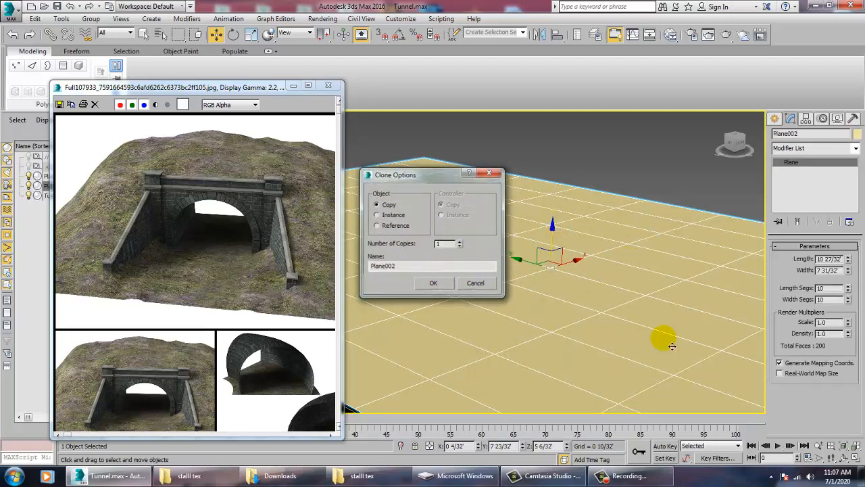
- Set the raised plane copy's length and width segments to 150 each
double_click(828, 288)
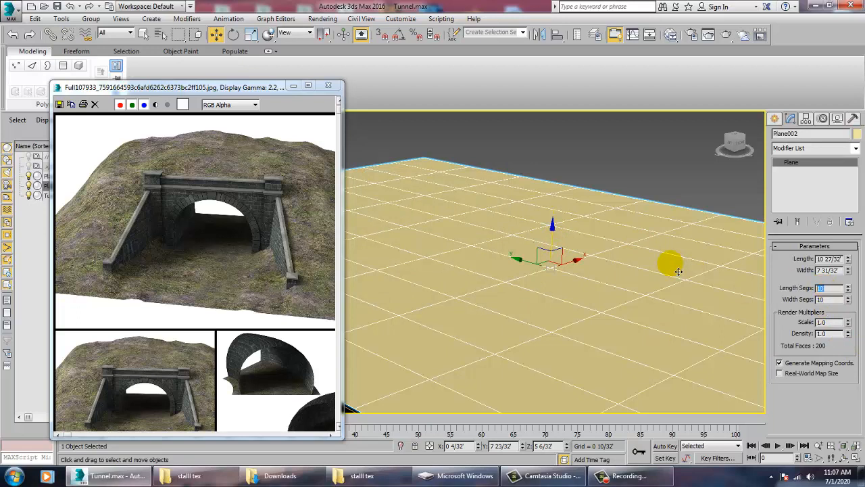
type("150")
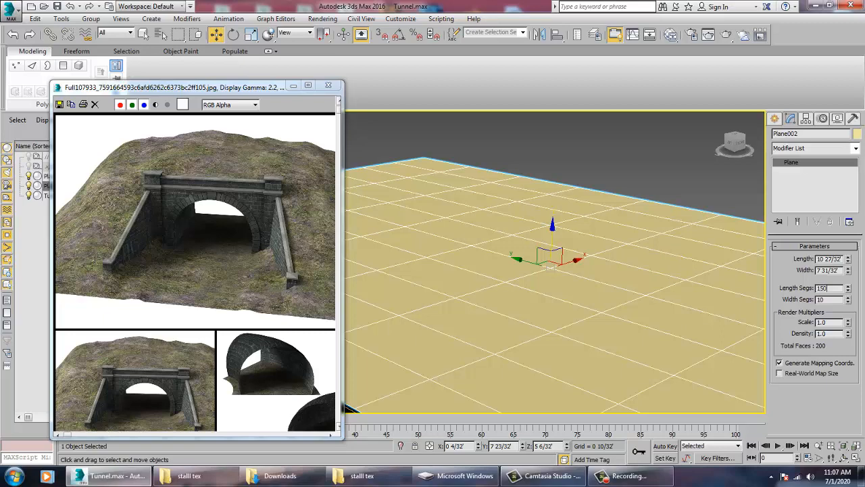
key("Tab")
type("150")
key("Return")
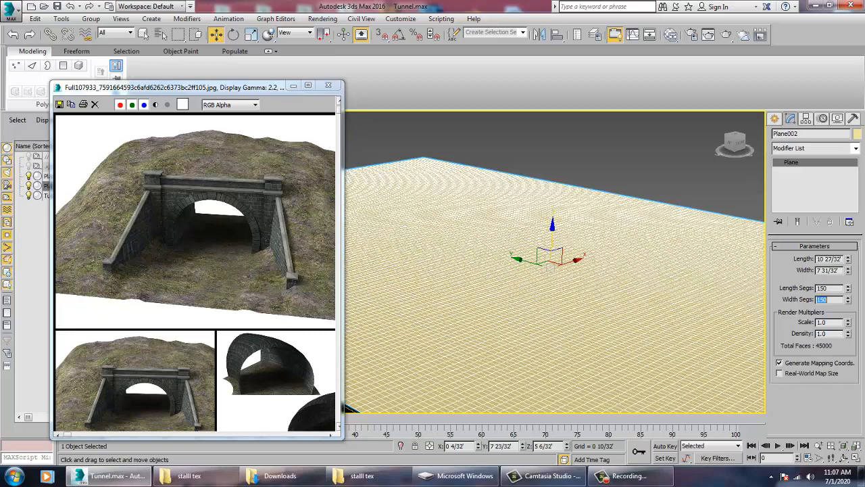
- Convert the dense raised plane to an Editable Poly
left_click(527, 312)
middle_click_drag(527, 312, 538, 290, "alt")
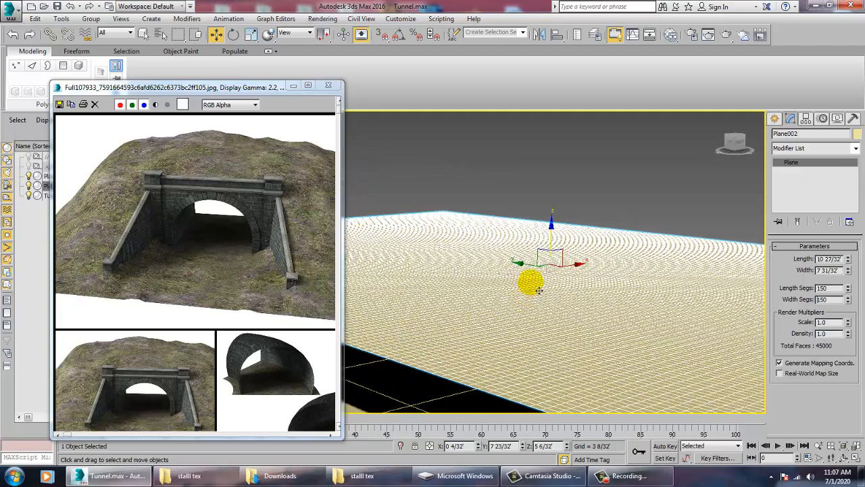
right_click(530, 282)
mouse_move(573, 389)
left_click(657, 398)
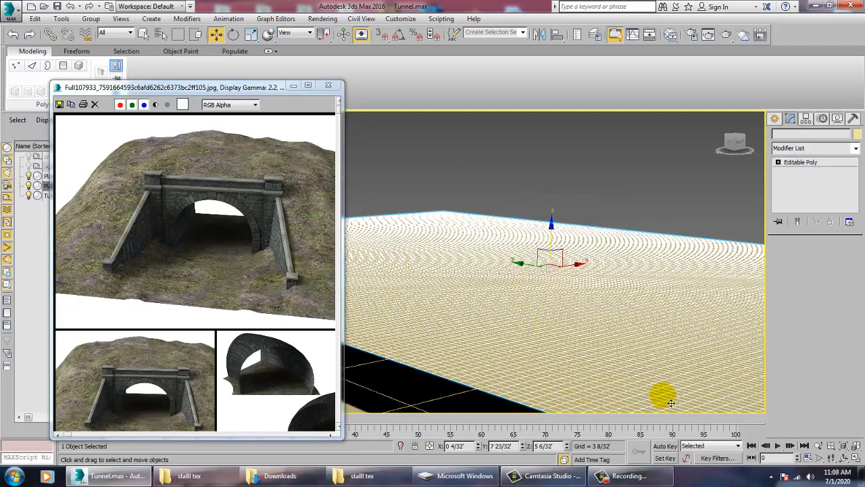
scroll(653, 360, "up", 6)
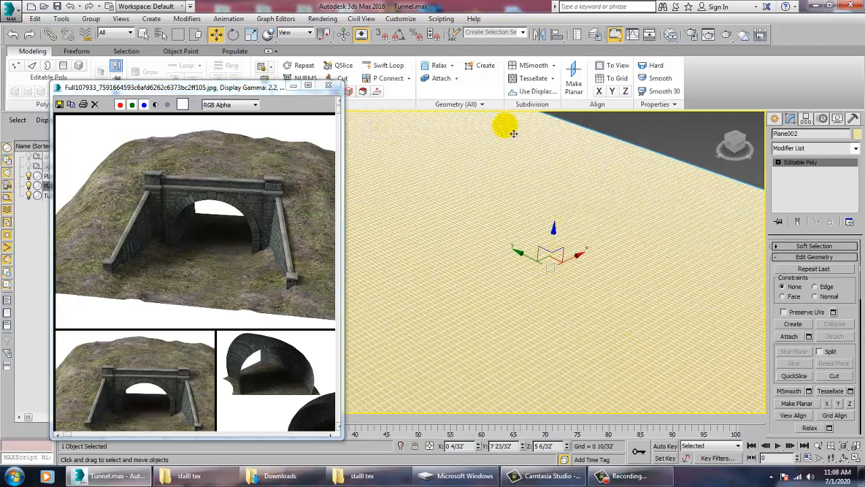
- Start the Push/Pull paint deform brush with size about 112.56 and strength 1, and paint a light stroke on the raised plane
left_click(76, 52)
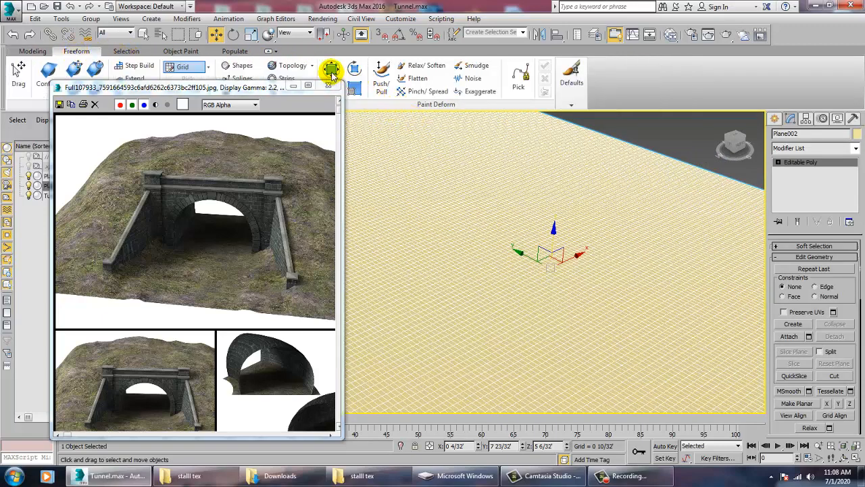
left_click(381, 74)
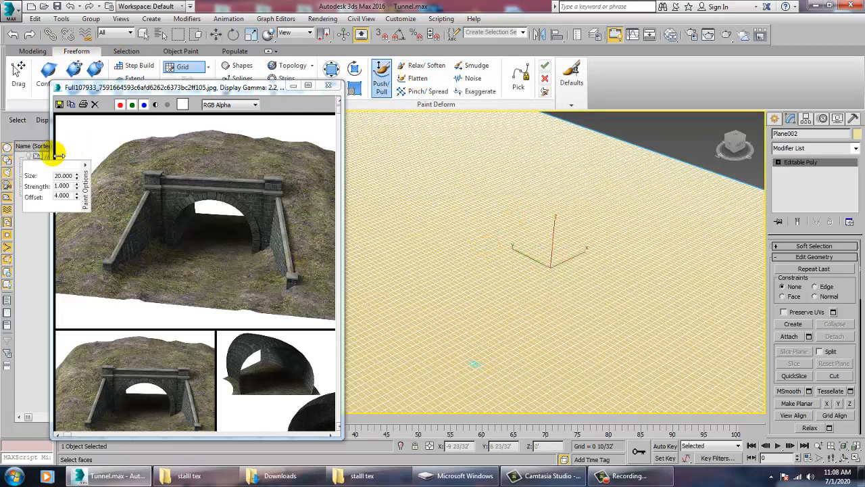
mouse_move(78, 178)
left_mouse_down()
mouse_move(96, 369)
mouse_move(10, 211)
left_mouse_up()
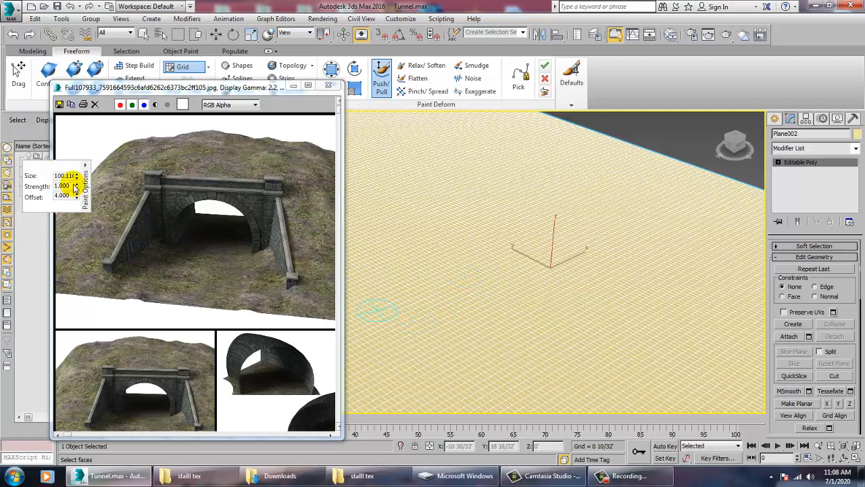
left_click_drag(76, 175, 64, 346)
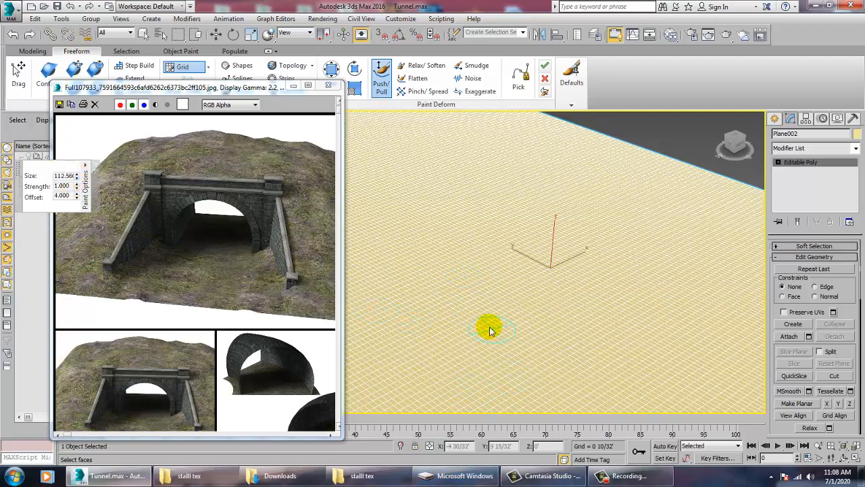
mouse_move(465, 260)
left_mouse_down()
mouse_move(452, 298)
mouse_move(467, 276)
left_mouse_up()
- Try painting Push/Pull bumps on the raised plane with brush strength about 17.29, and undo the strokes
mouse_move(77, 186)
left_mouse_down()
mouse_move(62, 68)
mouse_move(42, 289)
left_mouse_up()
mouse_move(458, 272)
left_mouse_down()
mouse_move(447, 273)
mouse_move(465, 227)
mouse_move(517, 239)
left_mouse_up()
left_click_drag(433, 242, 407, 274)
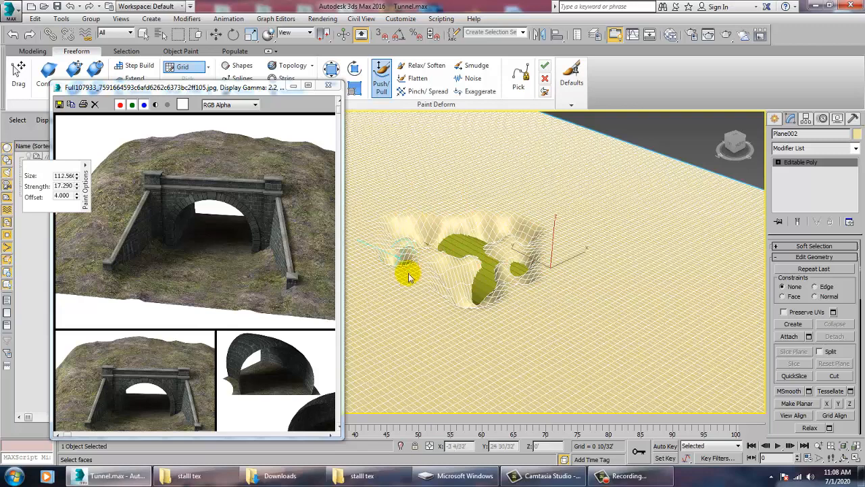
key("ctrl+z")
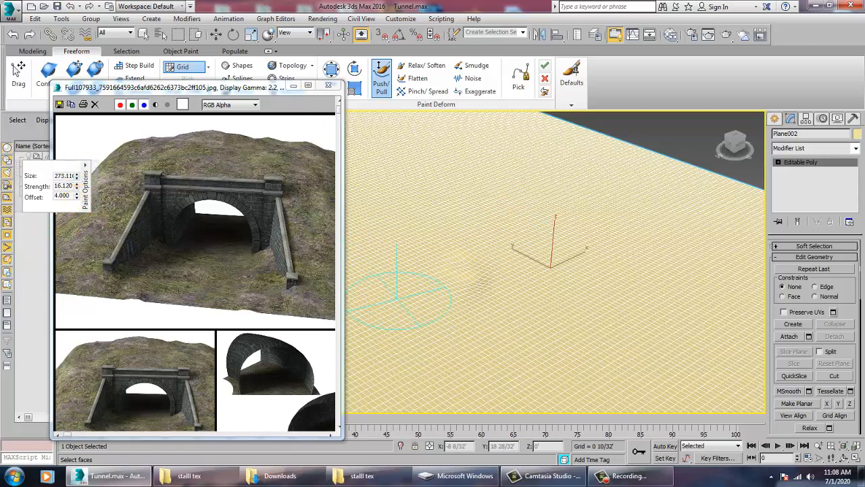
- Try larger Push/Pull strokes at size 273.11 with strength 16.12, and at size 376.71 with strength 11.43, undoing each
mouse_move(452, 254)
left_mouse_down()
mouse_move(452, 227)
mouse_move(539, 178)
mouse_move(538, 192)
left_mouse_up()
key("ctrl+z")
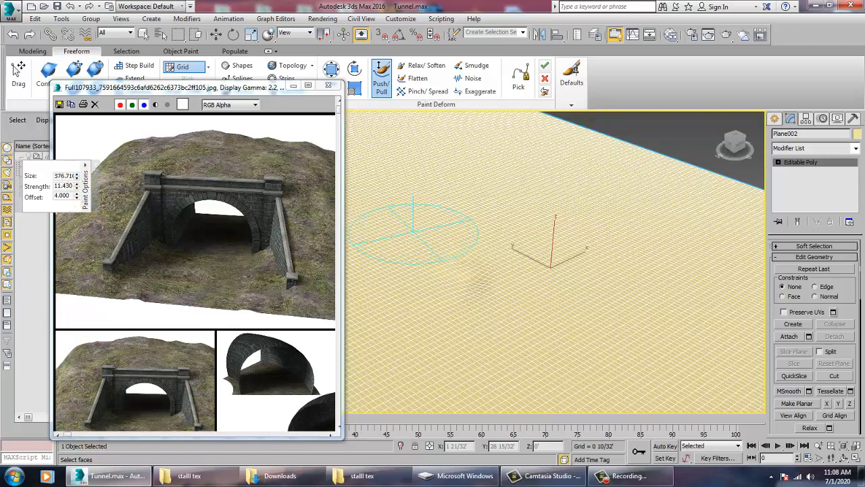
mouse_move(491, 272)
left_mouse_down()
mouse_move(498, 231)
mouse_move(487, 193)
mouse_move(546, 251)
mouse_move(625, 235)
mouse_move(478, 261)
mouse_move(431, 302)
mouse_move(456, 318)
left_mouse_up()
key("ctrl+z")
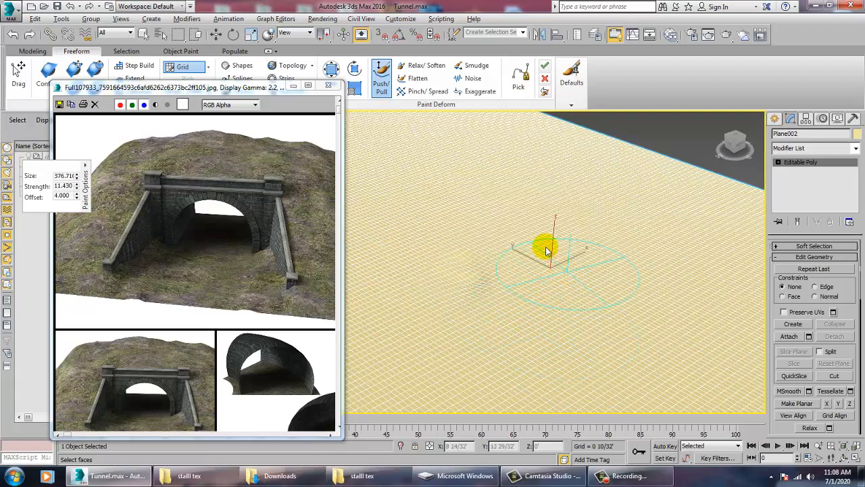
- Exit the Push/Pull brush and lower the dense plane along Z to ground level beneath the tunnel
middle_click_drag(546, 250, 562, 240, "alt")
key("w")
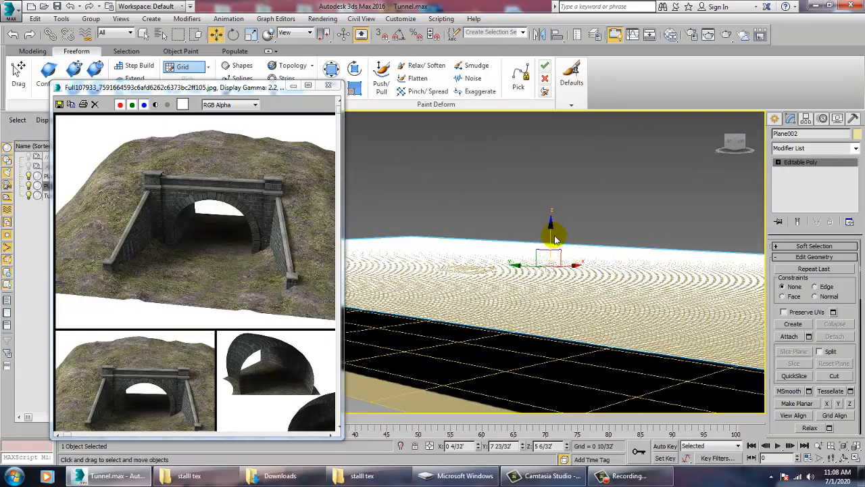
left_click_drag(559, 243, 575, 305)
middle_click_drag(574, 305, 603, 277, "alt")
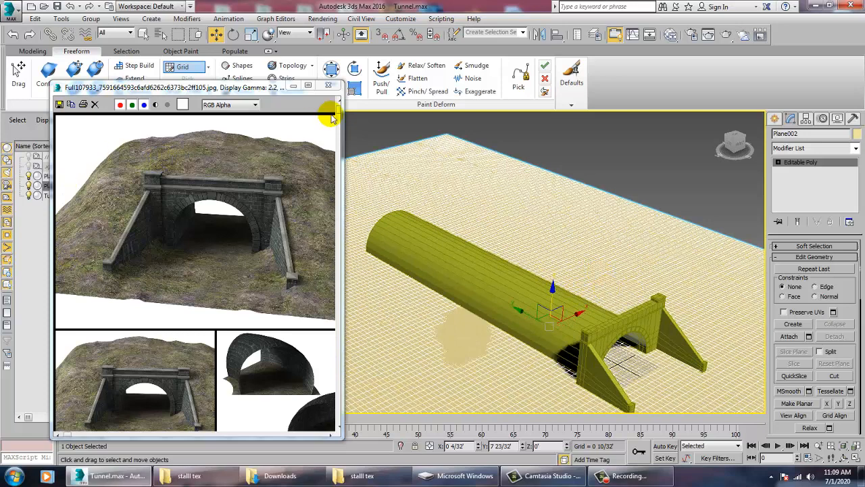
- Try Push/Pull strokes across the tunnel at size 376.71 with strength 11.43 and 7.86, undoing each
left_click(383, 78)
mouse_move(442, 328)
left_mouse_down()
mouse_move(369, 228)
mouse_move(399, 226)
mouse_move(388, 230)
mouse_move(404, 245)
left_mouse_up()
key("ctrl+z")
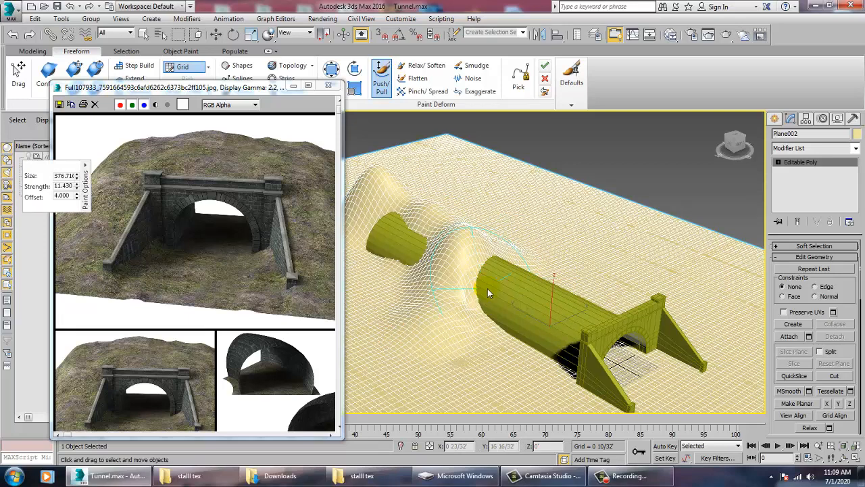
key("ctrl+z")
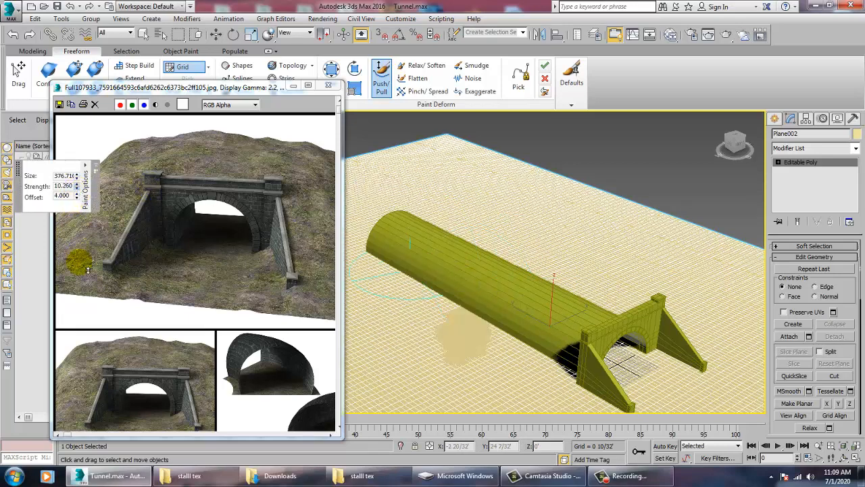
mouse_move(437, 332)
left_mouse_down()
mouse_move(390, 218)
mouse_move(359, 223)
left_mouse_up()
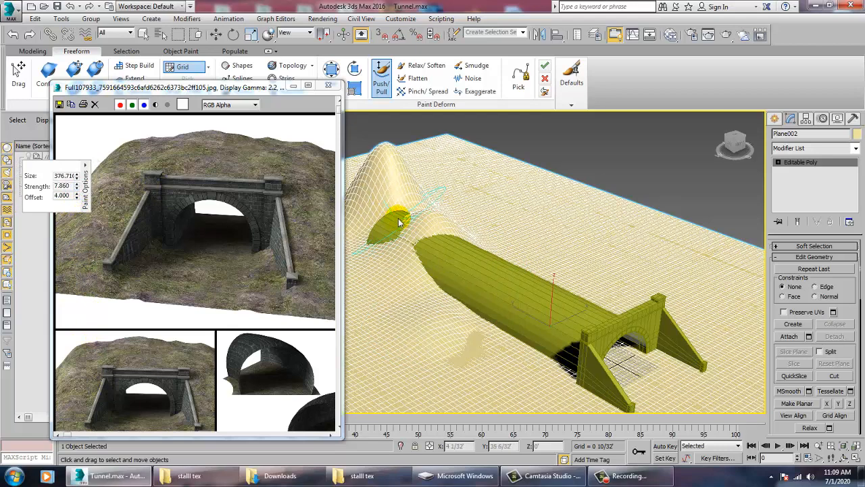
key("ctrl+z")
- Try painting Push/Pull hills directly over the tunnel at strength 7.86, then undo them and exit the brush
mouse_move(480, 232)
left_mouse_down()
mouse_move(574, 242)
mouse_move(579, 257)
mouse_move(470, 228)
mouse_move(429, 247)
mouse_move(441, 267)
mouse_move(473, 257)
mouse_move(506, 275)
mouse_move(517, 301)
mouse_move(514, 275)
mouse_move(540, 293)
mouse_move(515, 317)
mouse_move(537, 317)
mouse_move(536, 327)
mouse_move(550, 309)
mouse_move(600, 329)
left_mouse_up()
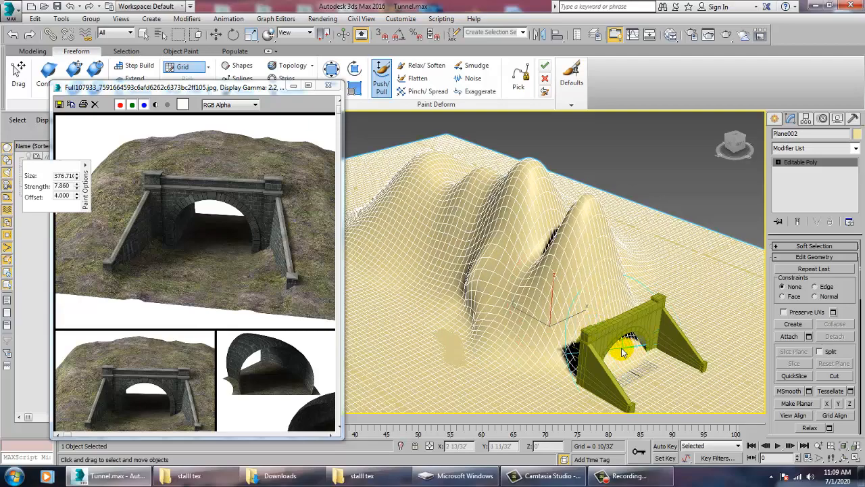
middle_click_drag(633, 312, 608, 299, "alt")
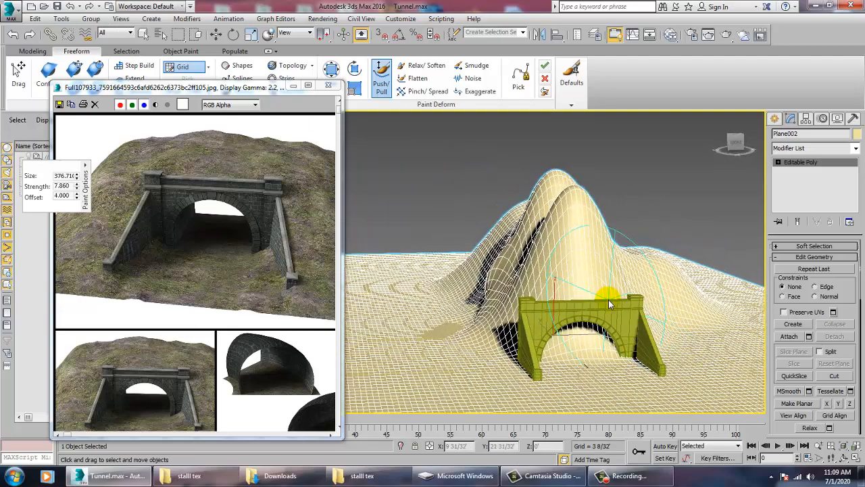
mouse_move(595, 324)
left_mouse_down("alt")
mouse_move(582, 355)
mouse_move(560, 356)
mouse_move(579, 344)
left_mouse_up("alt")
mouse_move(519, 270)
middle_mouse_down("alt")
mouse_move(541, 274)
mouse_move(553, 267)
mouse_move(540, 259)
mouse_move(547, 263)
middle_mouse_up("alt")
key("ctrl+z")
right_click(541, 274)
- Paint Push/Pull hills along both sides of the tunnel and around its far end at size 376.71 and strength 7.86
scroll(569, 314, "up", 4)
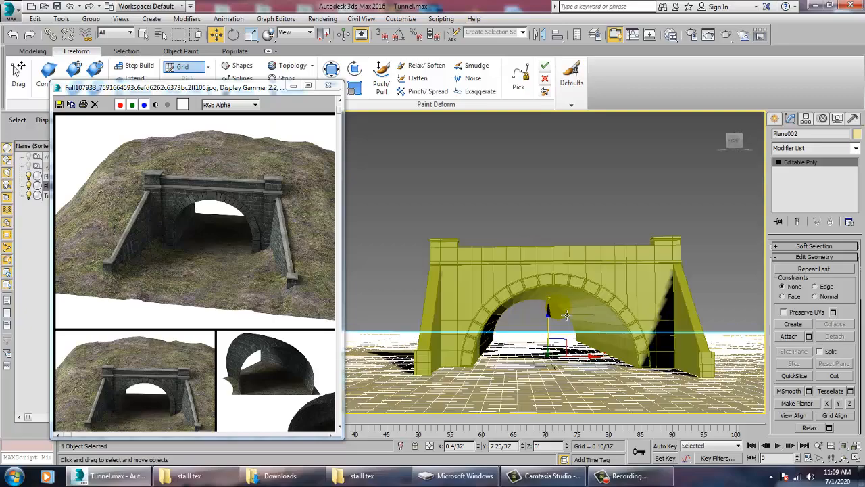
middle_click_drag(569, 316, 488, 295, "alt")
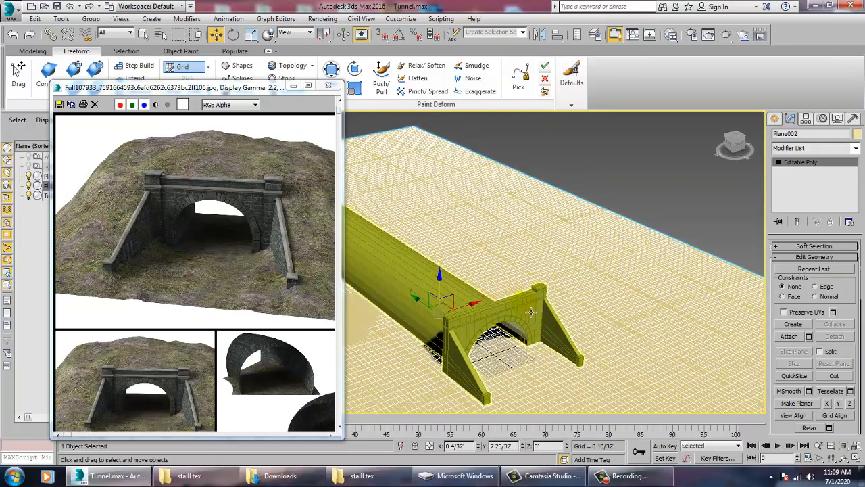
scroll(541, 314, "down", 5)
scroll(562, 331, "up", 6)
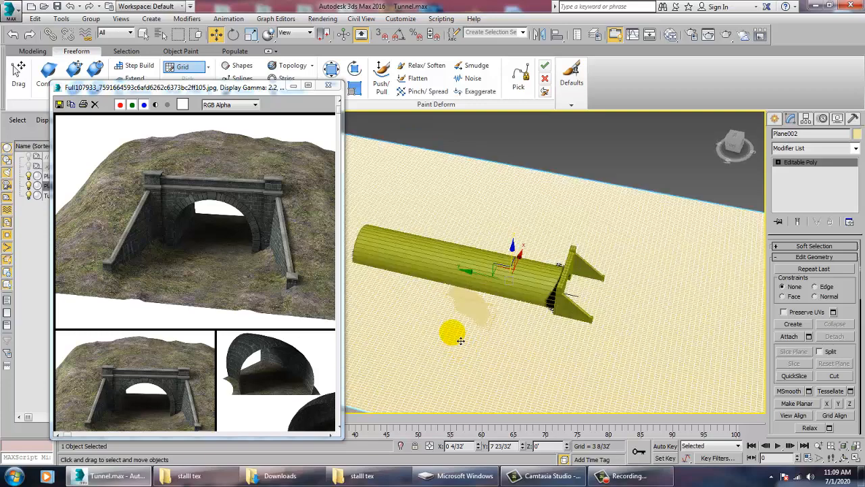
left_click(382, 74)
middle_click_drag(521, 305, 482, 343, "alt")
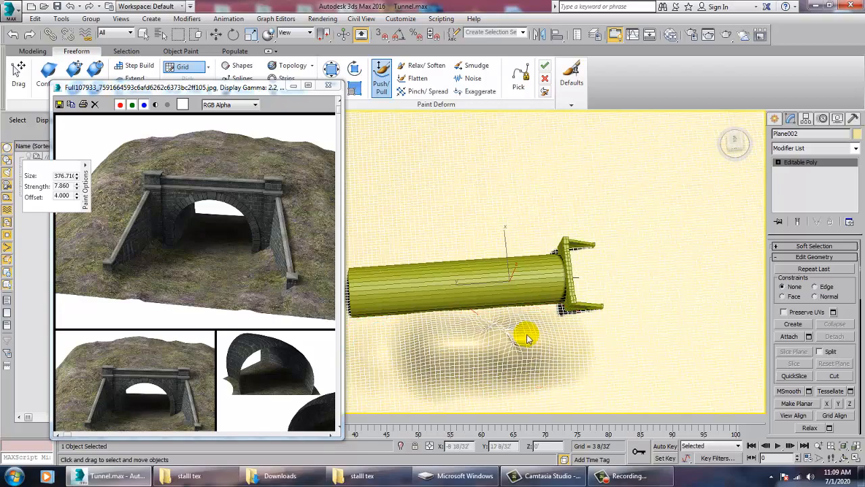
middle_click_drag(639, 319, 554, 277, "alt")
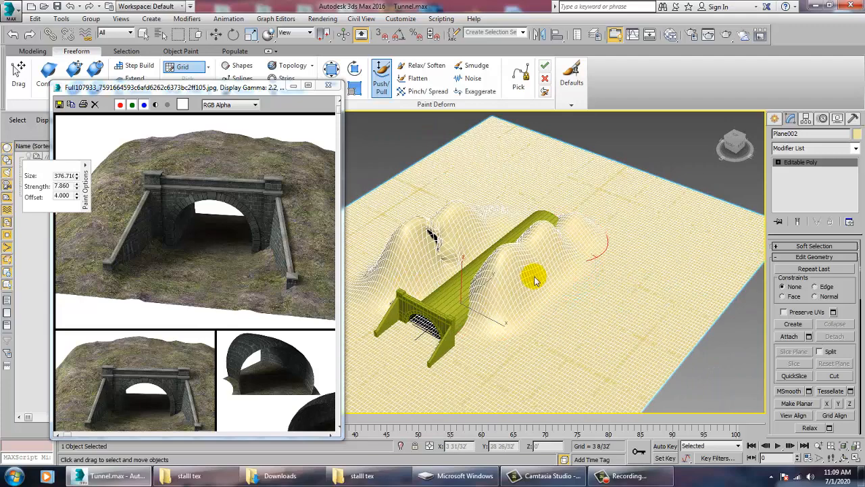
middle_click_drag(538, 282, 521, 274, "alt")
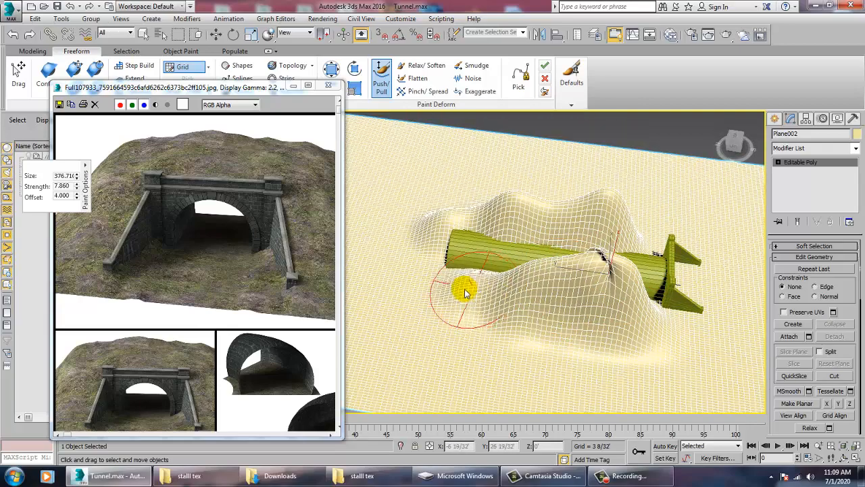
mouse_move(474, 294)
left_mouse_down()
mouse_move(401, 228)
mouse_move(425, 217)
mouse_move(432, 255)
left_mouse_up()
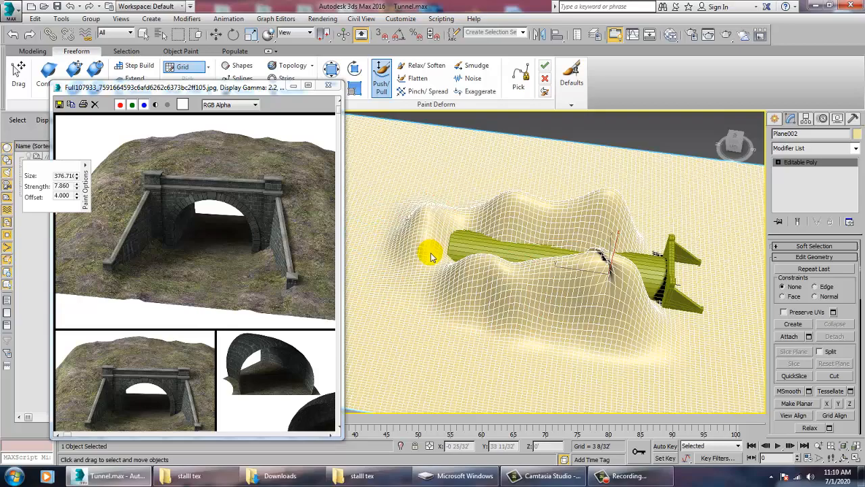
- Examine the painted hills and their folds beside the tunnel from behind, from the side and from the portal front
middle_click_drag(462, 238, 674, 275, "alt")
scroll(674, 275, "up", 5)
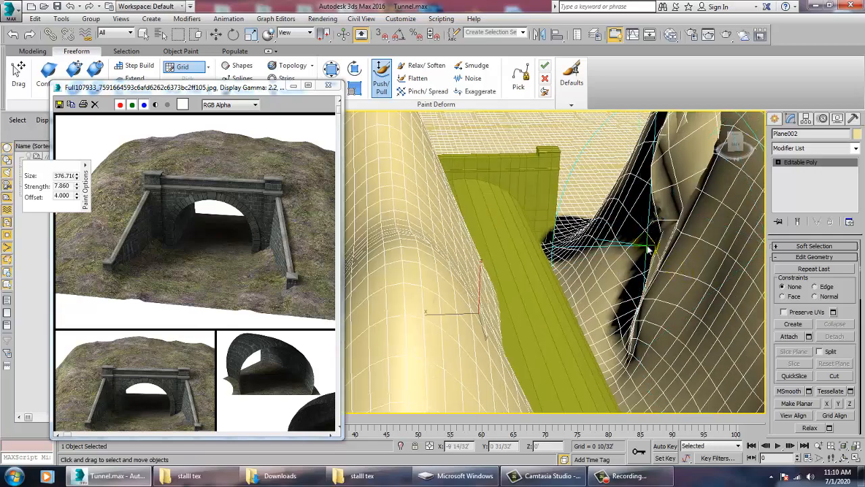
mouse_move(651, 247)
left_mouse_down()
mouse_move(641, 241)
mouse_move(643, 254)
left_mouse_up()
scroll(643, 254, "down", 4)
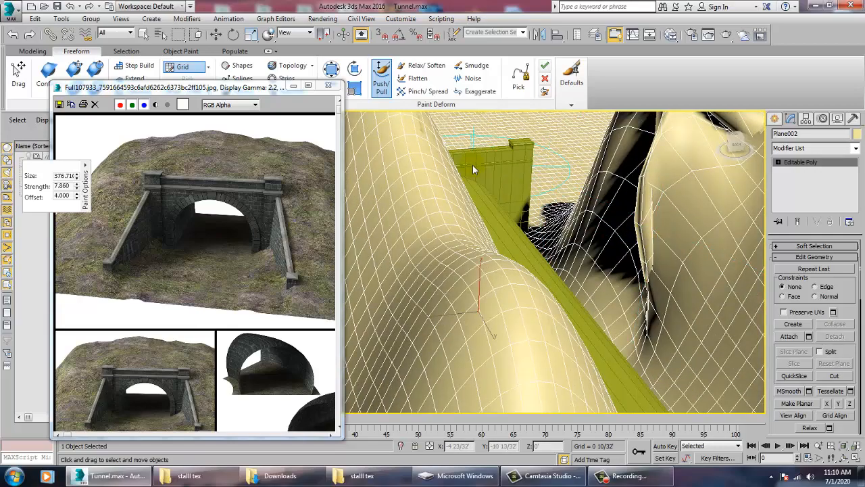
scroll(653, 219, "down", 3)
scroll(661, 177, "down", 3)
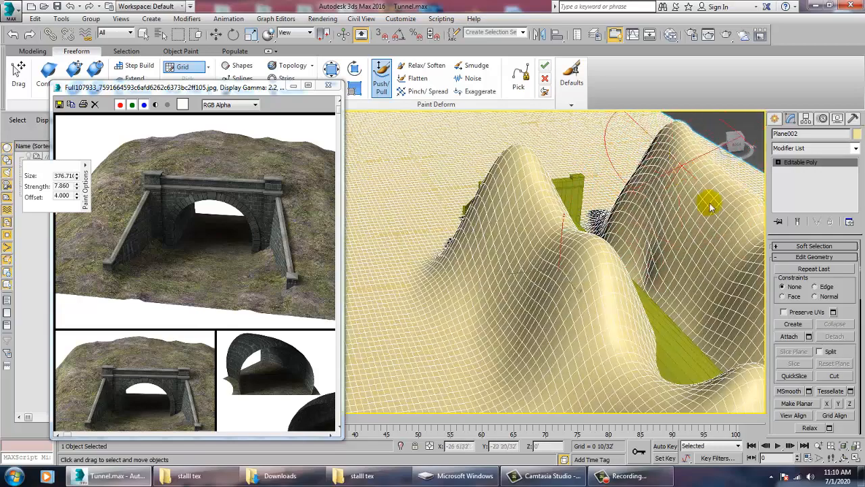
scroll(716, 246, "down", 6)
middle_click_drag(560, 213, 726, 201, "alt")
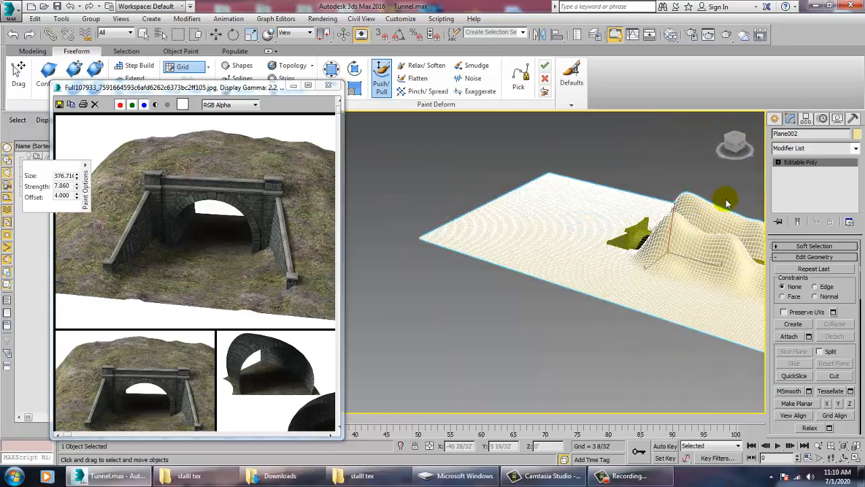
middle_click_drag(633, 214, 782, 226, "alt")
scroll(703, 236, "up", 4)
middle_click_drag(703, 236, 534, 262, "alt")
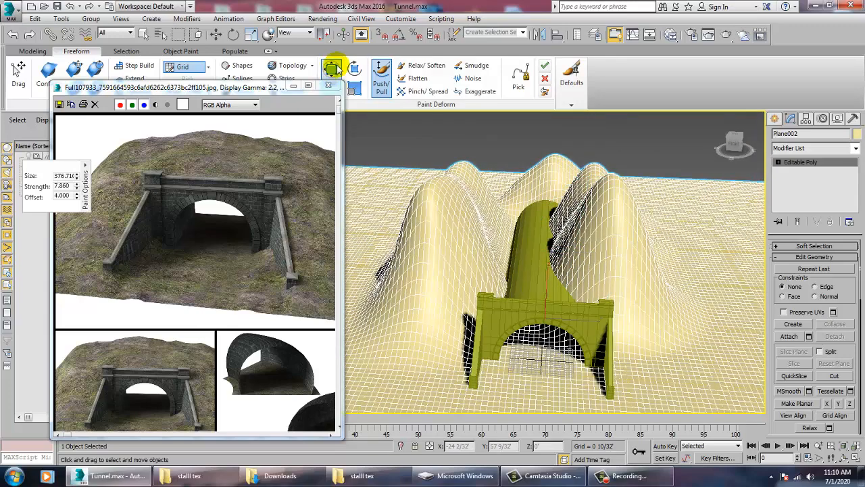
- Use the Shift deform brush at full strength 20 and falloff 200 to pull both front hillsides together over the tunnel
left_click(333, 68)
mouse_move(490, 251)
left_mouse_down()
mouse_move(473, 251)
mouse_move(526, 252)
mouse_move(532, 264)
left_mouse_up()
mouse_move(588, 250)
left_mouse_down()
mouse_move(535, 248)
mouse_move(548, 265)
left_mouse_up()
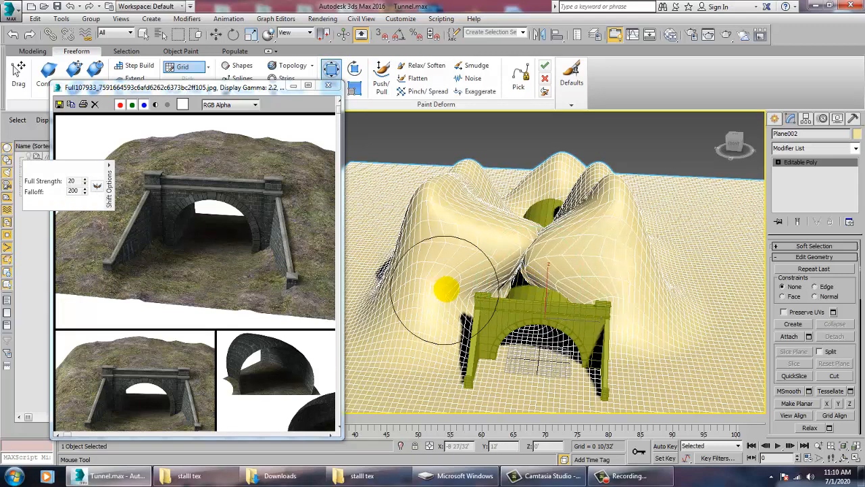
mouse_move(459, 288)
left_mouse_down()
mouse_move(531, 281)
mouse_move(545, 264)
mouse_move(538, 251)
left_mouse_up()
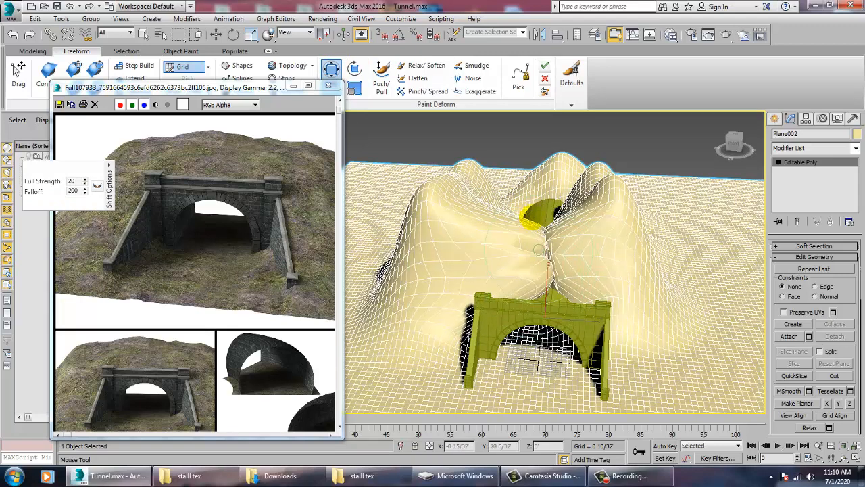
- Shift the hillsides farther back along the tunnel inward to narrow the gap above it
mouse_move(533, 218)
middle_mouse_down("alt")
mouse_move(549, 286)
mouse_move(542, 284)
middle_mouse_up("alt")
left_click_drag(486, 156, 547, 154)
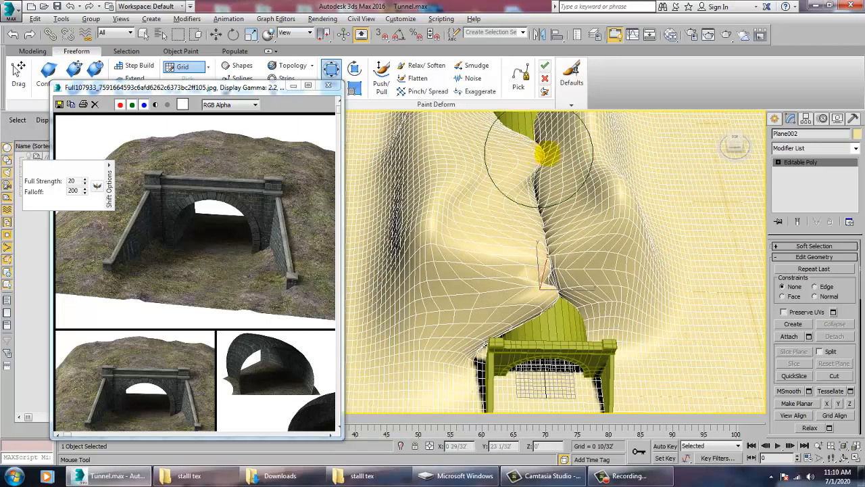
mouse_move(547, 154)
middle_mouse_down("alt")
mouse_move(590, 231)
mouse_move(588, 308)
middle_mouse_up("alt")
mouse_move(588, 263)
middle_mouse_down("alt")
mouse_move(583, 257)
mouse_move(579, 311)
mouse_move(467, 292)
middle_mouse_up("alt")
mouse_move(448, 283)
left_mouse_down()
mouse_move(487, 257)
mouse_move(493, 283)
mouse_move(473, 288)
left_mouse_up()
left_click_drag(614, 300, 502, 321)
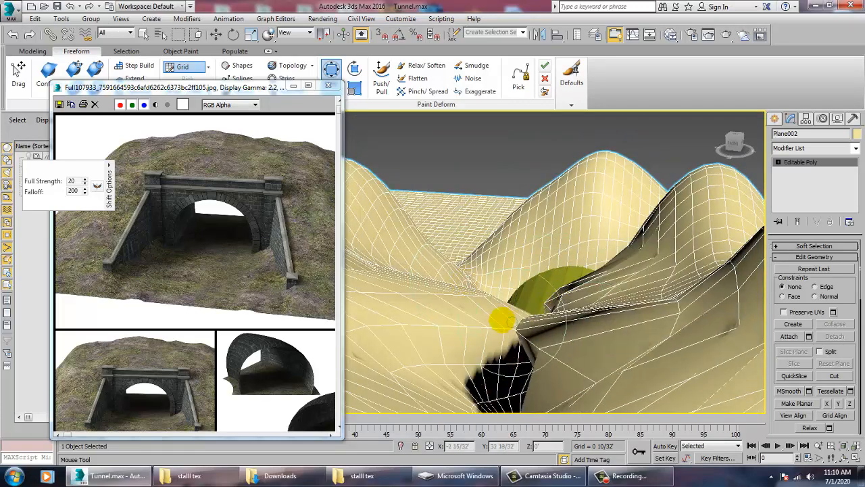
- Inspect the seam between the hills and the terrain inside the arch, leaving the Shift brush
mouse_move(640, 261)
middle_mouse_down("alt")
mouse_move(547, 243)
mouse_move(525, 250)
mouse_move(583, 292)
mouse_move(558, 159)
mouse_move(582, 306)
middle_mouse_up("alt")
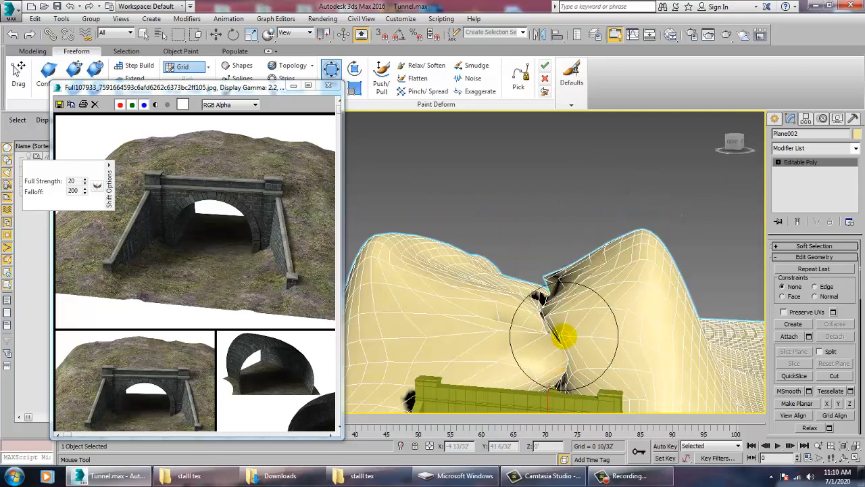
middle_click_drag(563, 336, 518, 359, "alt")
mouse_move(544, 333)
middle_mouse_down("alt")
mouse_move(584, 340)
mouse_move(574, 328)
mouse_move(574, 294)
mouse_move(583, 344)
mouse_move(595, 290)
mouse_move(577, 237)
mouse_move(560, 348)
mouse_move(575, 201)
middle_mouse_up("alt")
scroll(555, 268, "down", 5)
mouse_move(556, 268)
middle_mouse_down("alt")
mouse_move(575, 311)
mouse_move(595, 289)
middle_mouse_up("alt")
key("w")
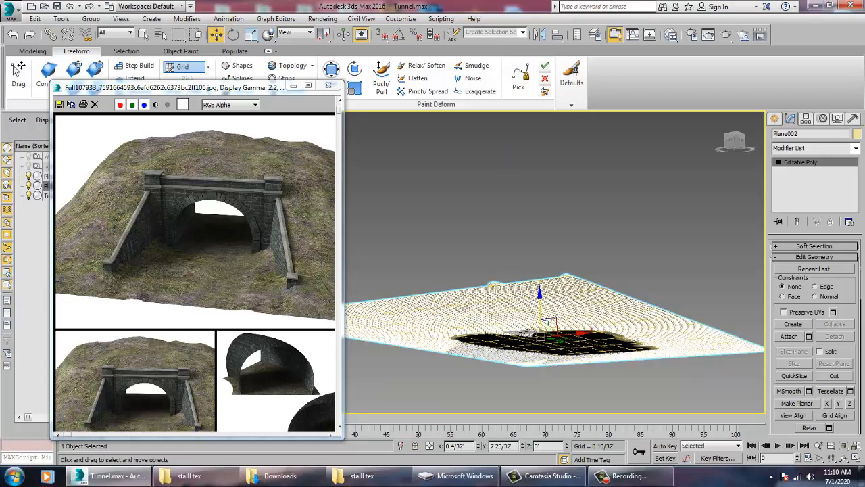
middle_click_drag(517, 303, 574, 359, "alt")
scroll(573, 360, "up", 5)
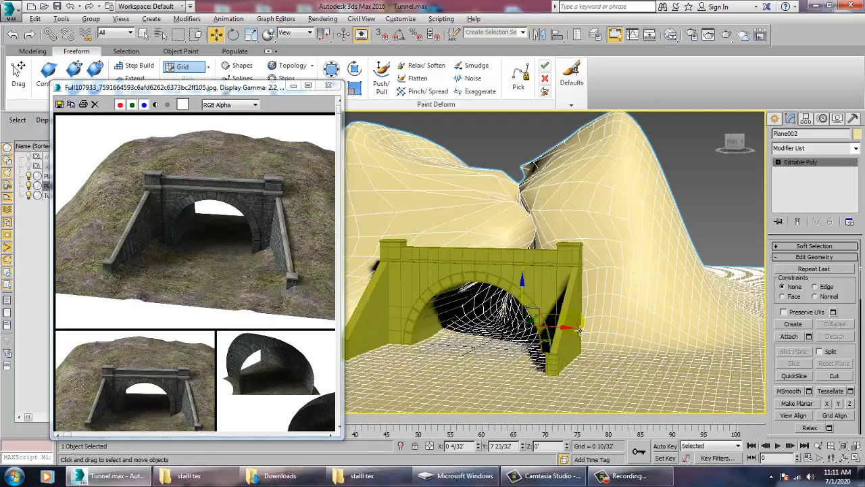
middle_click_drag(583, 299, 420, 225, "alt")
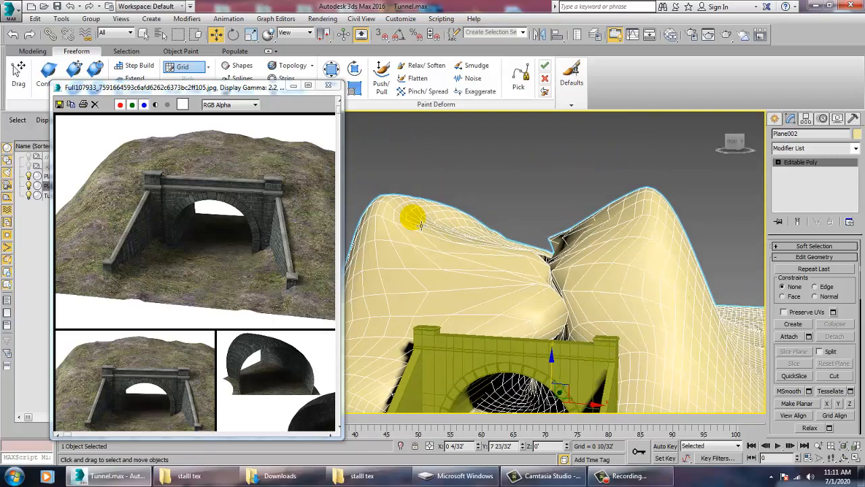
- Paint Push/Pull strokes along the inner hillsides at size 376.71 and strength 7.86 to fill out the slopes beside the seam
left_click(380, 76)
mouse_move(570, 232)
left_mouse_down()
mouse_move(602, 228)
mouse_move(599, 286)
mouse_move(653, 295)
left_mouse_up()
middle_click_drag(652, 295, 602, 252, "alt")
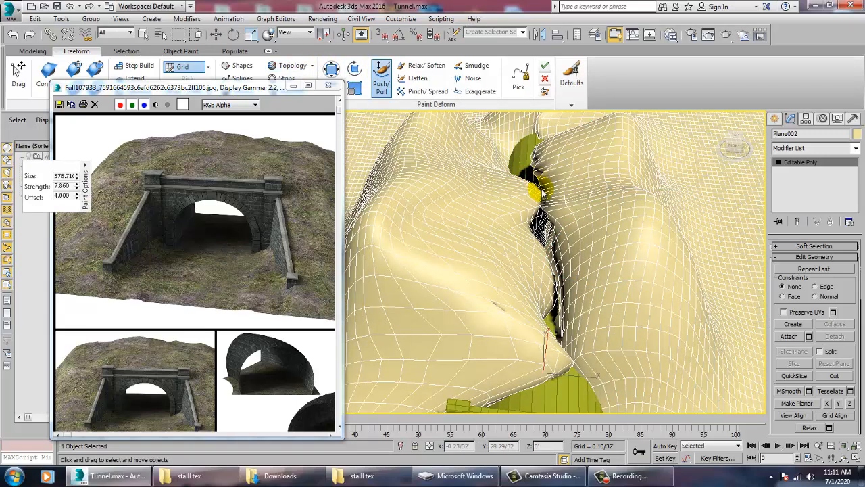
mouse_move(541, 192)
left_mouse_down()
mouse_move(498, 187)
mouse_move(392, 201)
mouse_move(383, 263)
mouse_move(391, 275)
mouse_move(381, 234)
mouse_move(395, 177)
left_mouse_up()
middle_click_drag(639, 250, 618, 195, "alt")
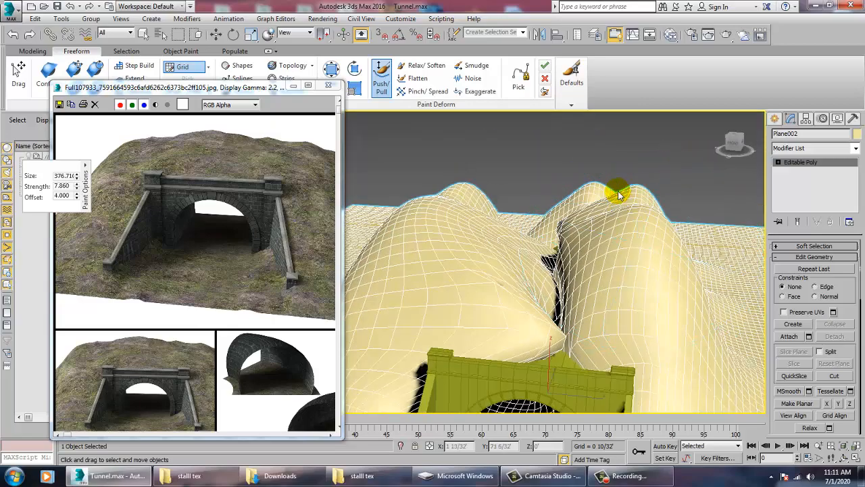
- Paint Push/Pull on the terrain mesh intruding into the tunnel, working through the portal arch
scroll(649, 275, "down", 5)
middle_click_drag(649, 275, 621, 261, "alt")
scroll(628, 308, "up", 4)
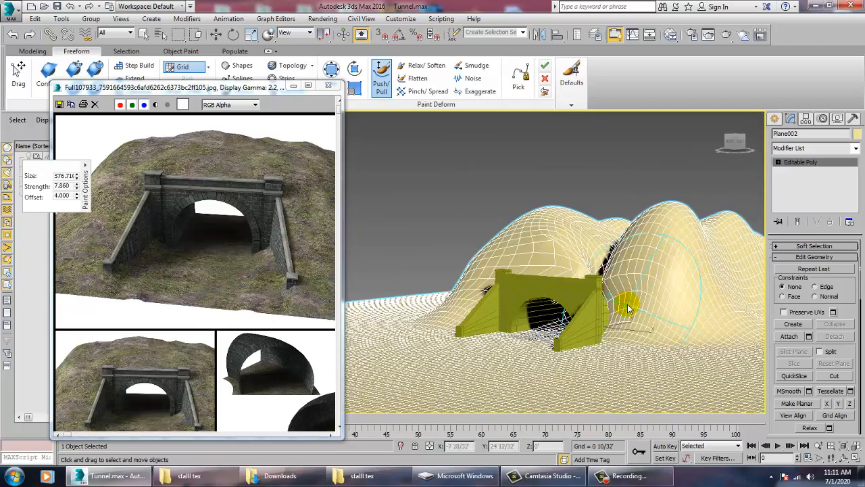
middle_click_drag(628, 308, 681, 277, "alt")
scroll(680, 277, "up", 6)
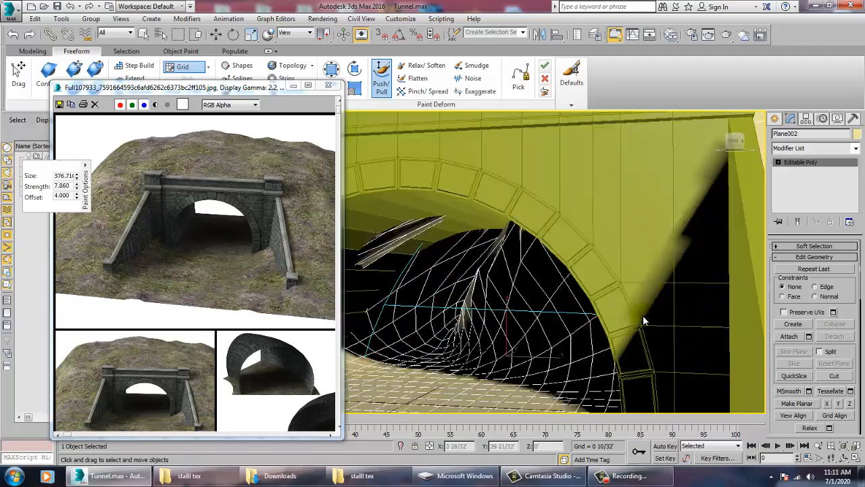
scroll(567, 327, "down", 5)
scroll(522, 318, "up", 4)
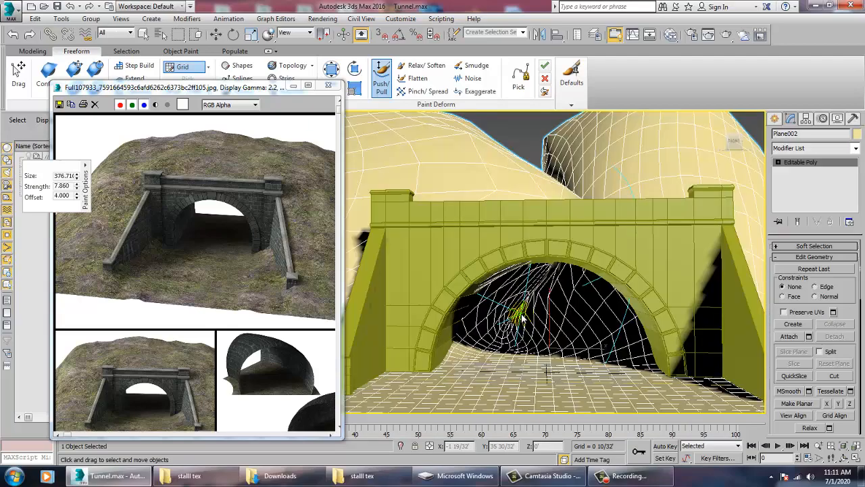
mouse_move(533, 318)
left_mouse_down()
mouse_move(541, 335)
mouse_move(579, 273)
left_mouse_up()
- Shift the hill edges along the open gap behind the portal, using full strength 20 and falloff 200
middle_click_drag(579, 274, 617, 281, "alt")
scroll(611, 272, "down", 5)
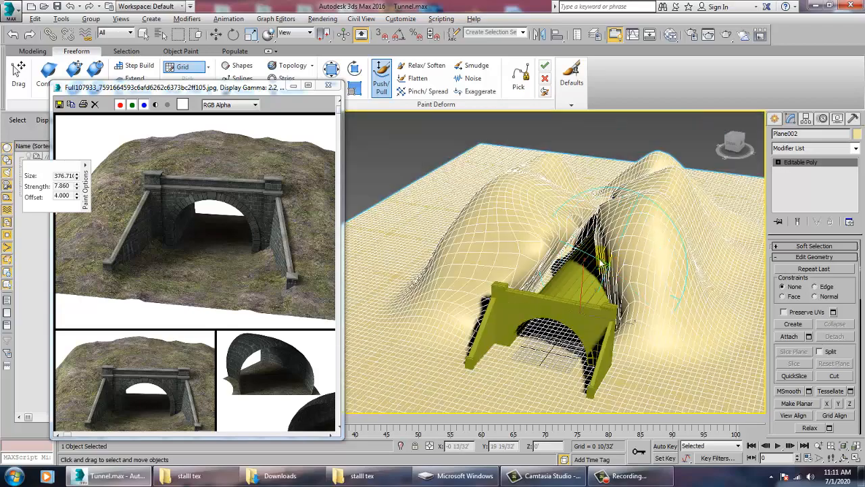
scroll(588, 261, "up", 5)
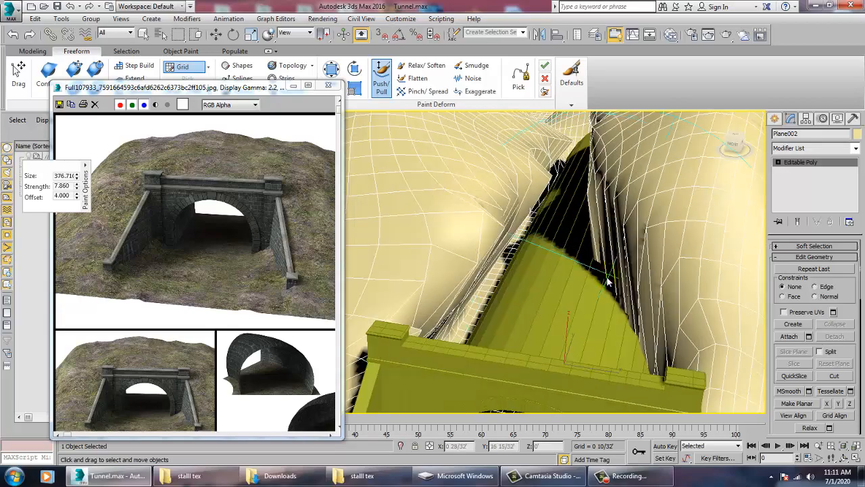
middle_click_drag(649, 276, 319, 126, "alt")
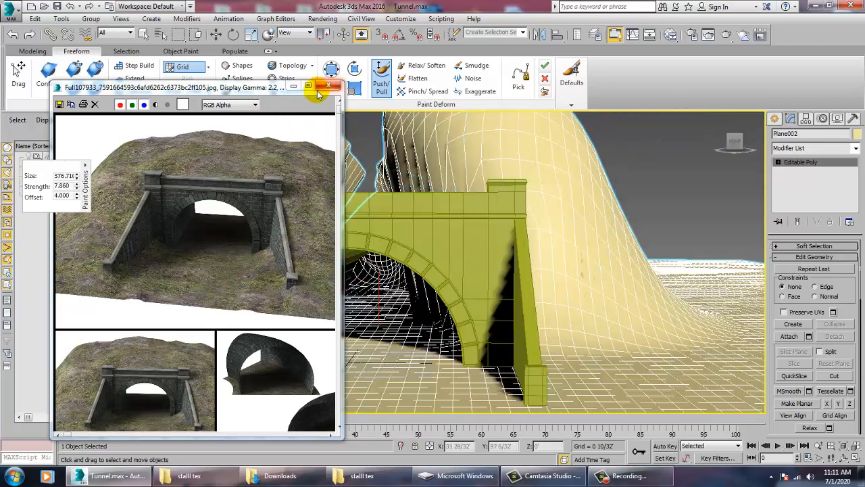
left_click(331, 70)
middle_click_drag(508, 204, 636, 318)
scroll(507, 209, "down", 5)
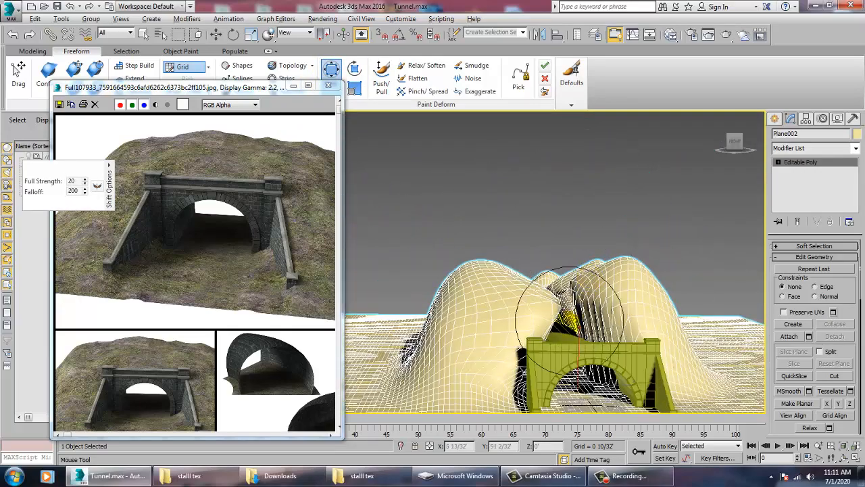
mouse_move(636, 264)
middle_mouse_down("alt")
mouse_move(631, 300)
mouse_move(551, 215)
middle_mouse_up("alt")
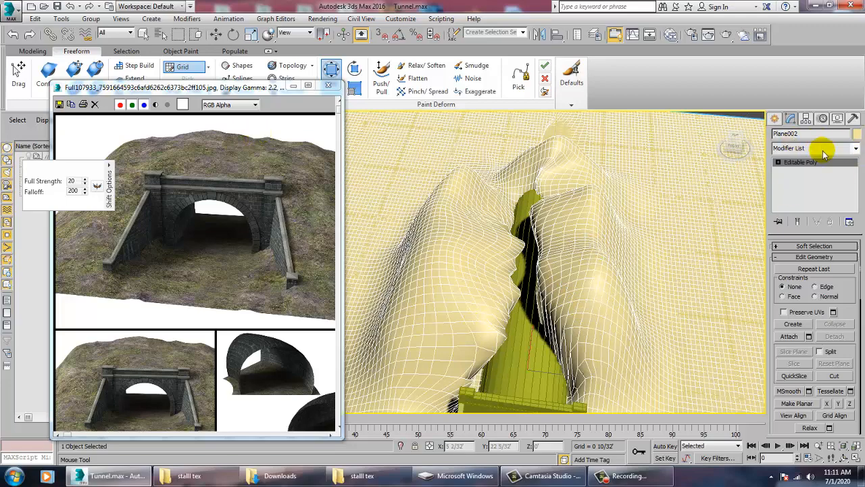
- Create a standard plane about 36 23/32' long and 40 26/32' wide over the hills, with 150 length and width segments
key("1")
left_click(774, 120)
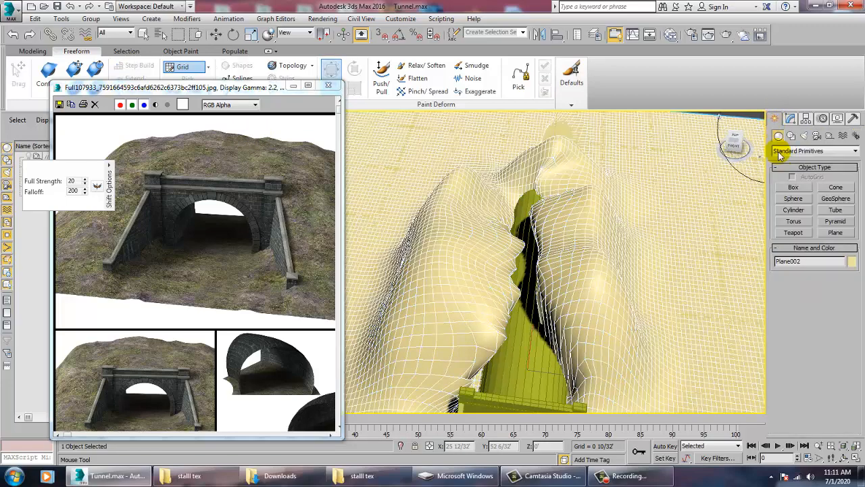
left_click(836, 232)
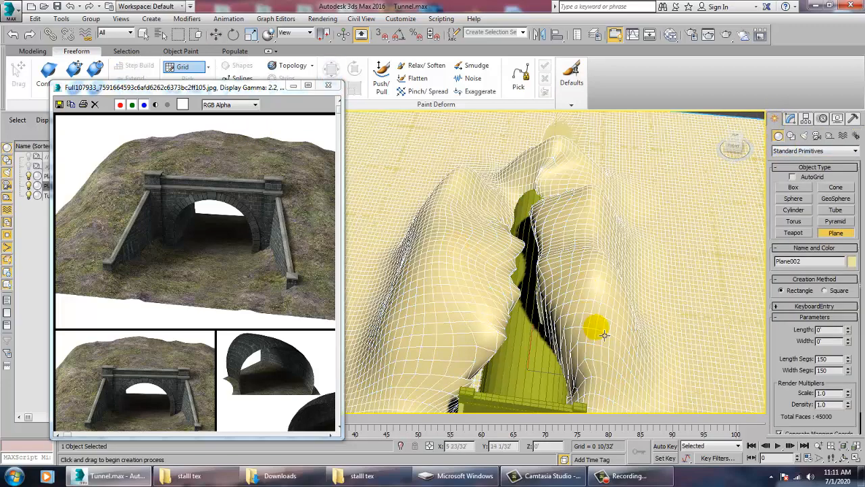
scroll(597, 328, "down", 6)
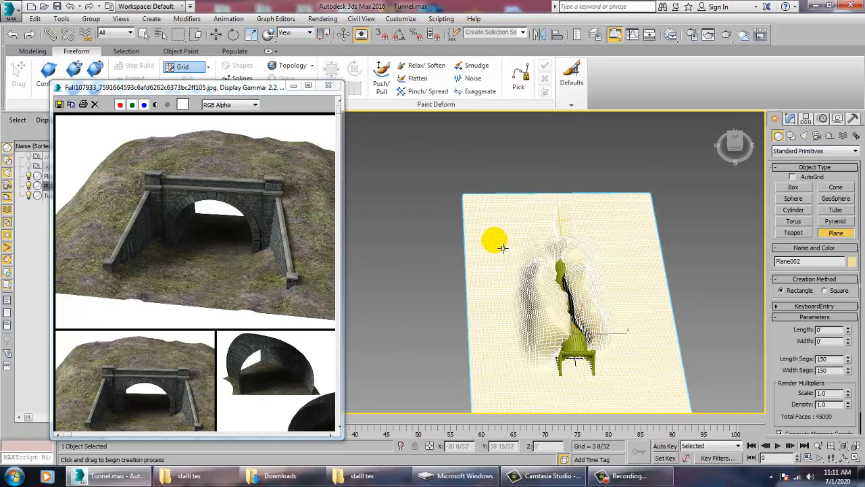
left_click_drag(502, 247, 655, 357)
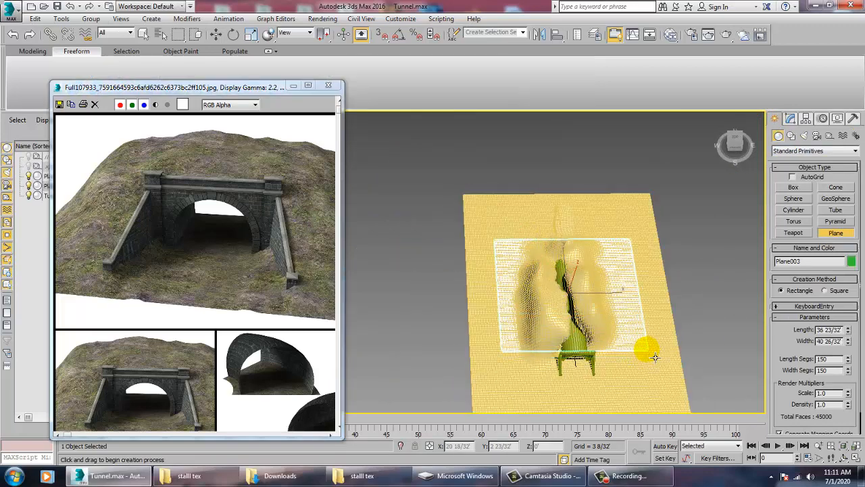
- Change the object colour of the new plane and the sculpted hill terrain to grey
left_click(850, 261)
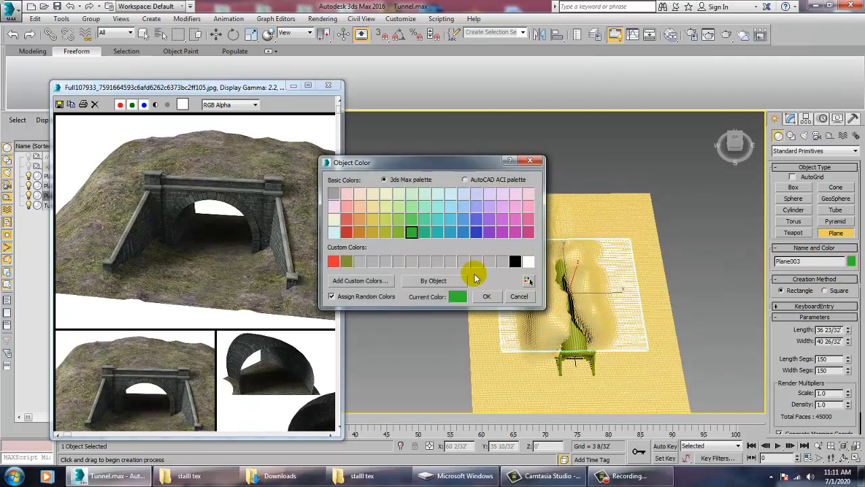
left_click(498, 264)
left_click(491, 297)
right_click(606, 354)
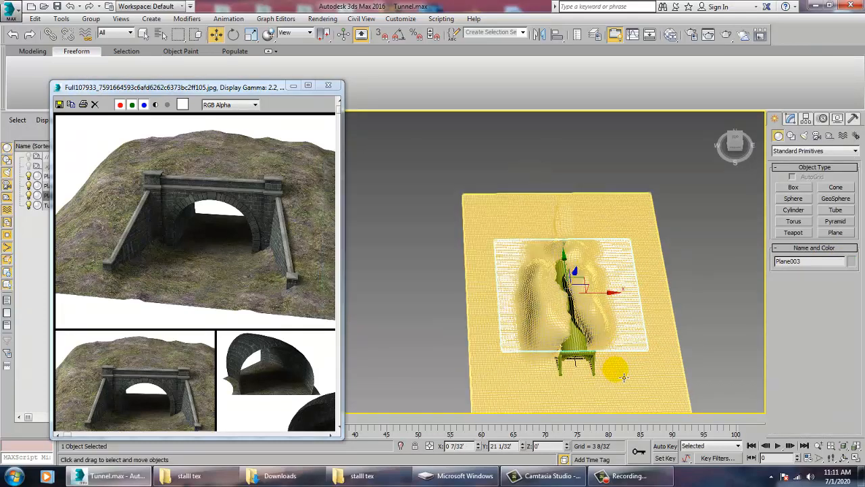
left_click(616, 373)
left_click(851, 262)
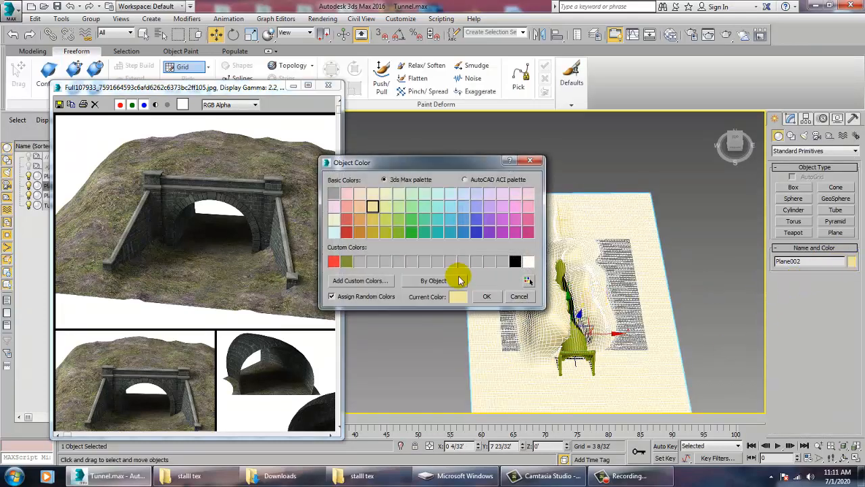
left_click(506, 265)
left_click(494, 293)
middle_click_drag(620, 302, 649, 296, "alt")
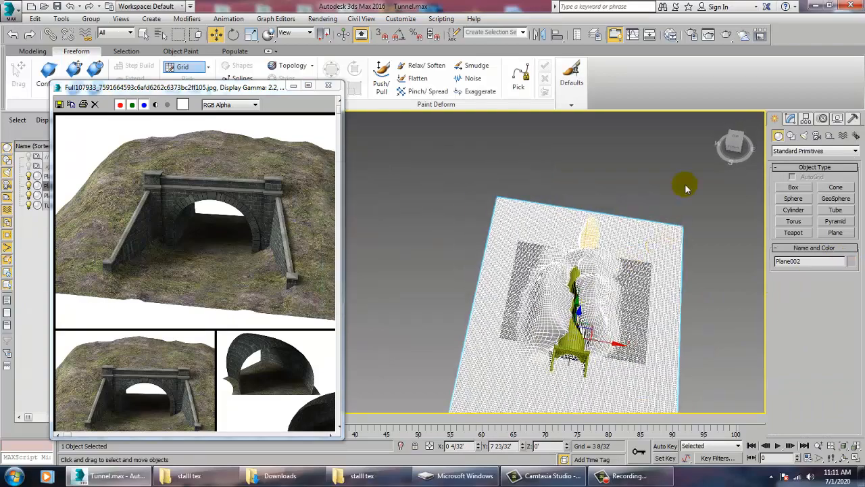
left_click(694, 196)
scroll(660, 263, "up", 3)
left_click(621, 346)
middle_click_drag(621, 346, 571, 279, "alt")
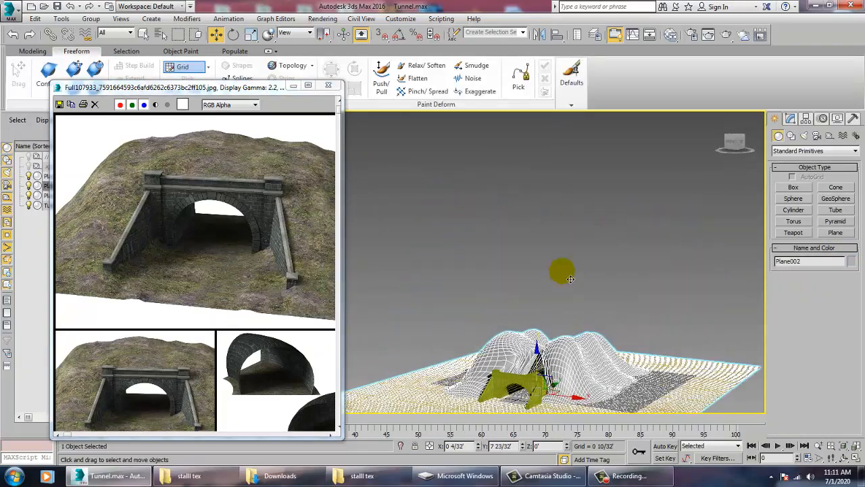
left_click_drag(540, 349, 556, 316)
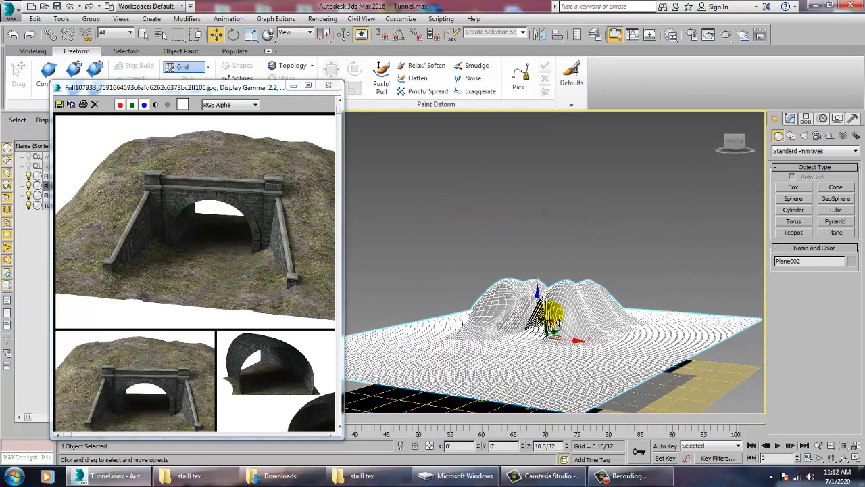
right_click(556, 315)
left_click(650, 407)
left_click_drag(594, 390, 644, 401)
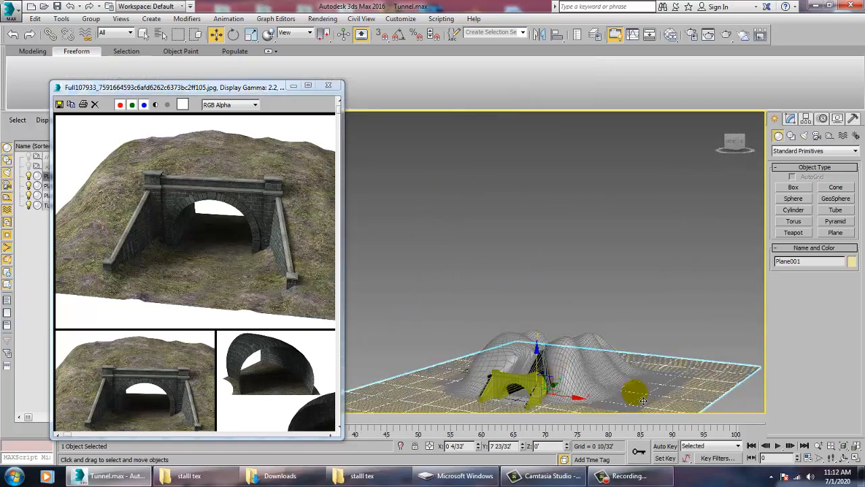
- Raise the new smaller plane above the hilltops to a Z height of about 10 18/32'
left_click(651, 410)
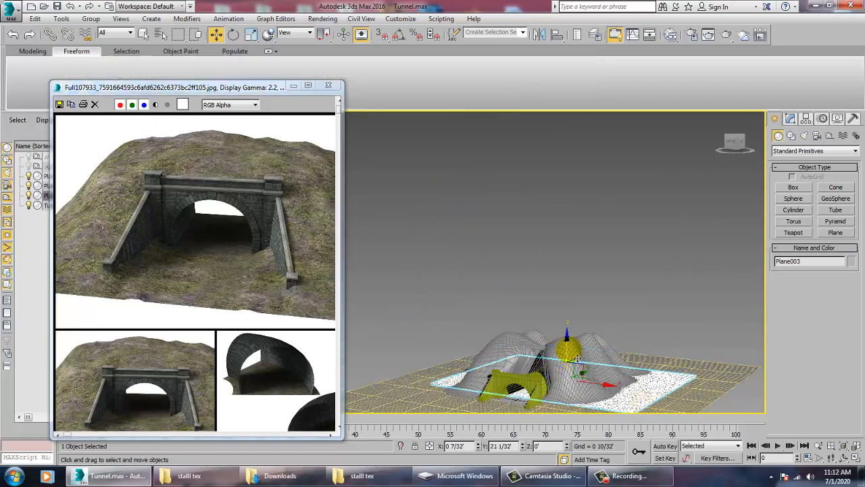
left_click_drag(575, 323, 575, 298)
middle_click_drag(562, 339, 582, 363, "alt")
scroll(581, 363, "up", 4)
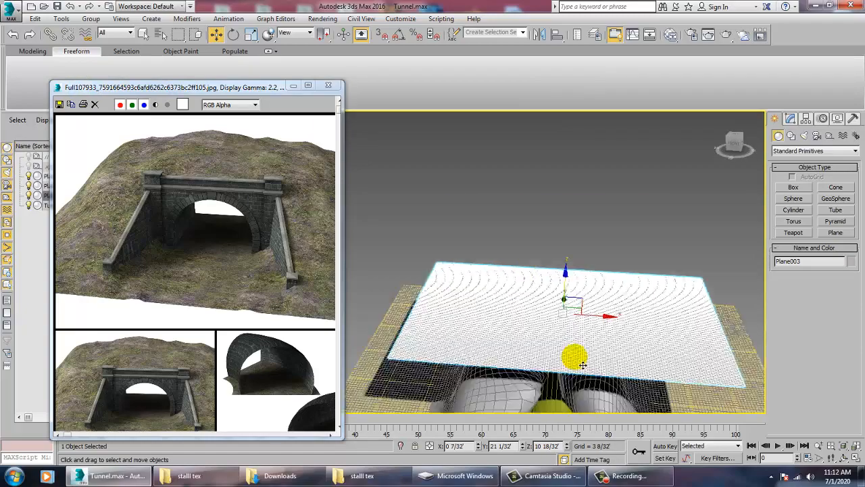
- Convert the raised plane to an Editable Poly
middle_click_drag(575, 332, 584, 313, "alt")
scroll(607, 329, "down", 1)
scroll(607, 328, "down", 3)
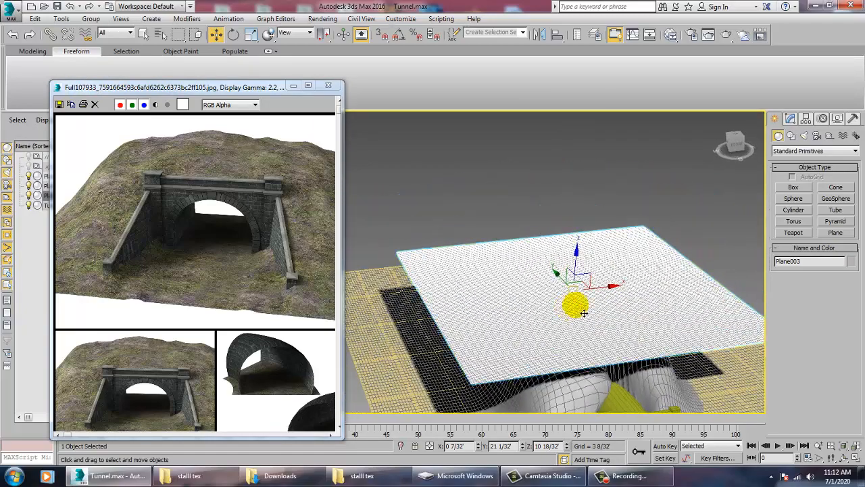
right_click(585, 268)
mouse_move(612, 378)
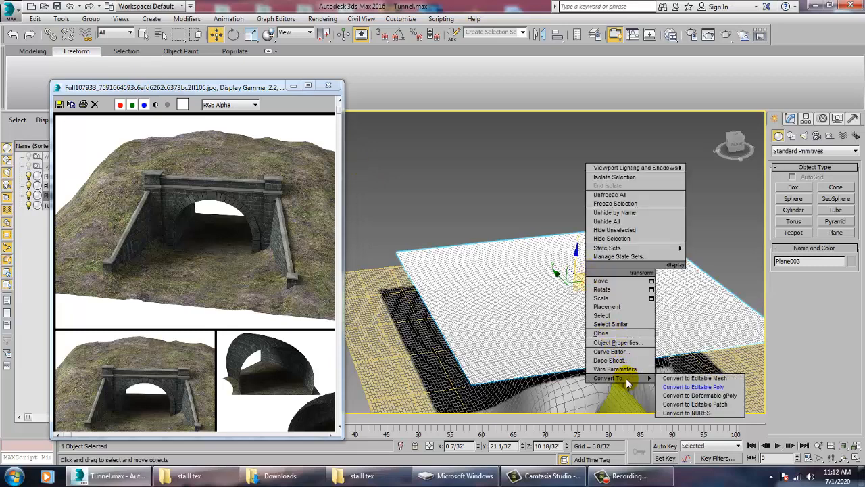
left_click(709, 387)
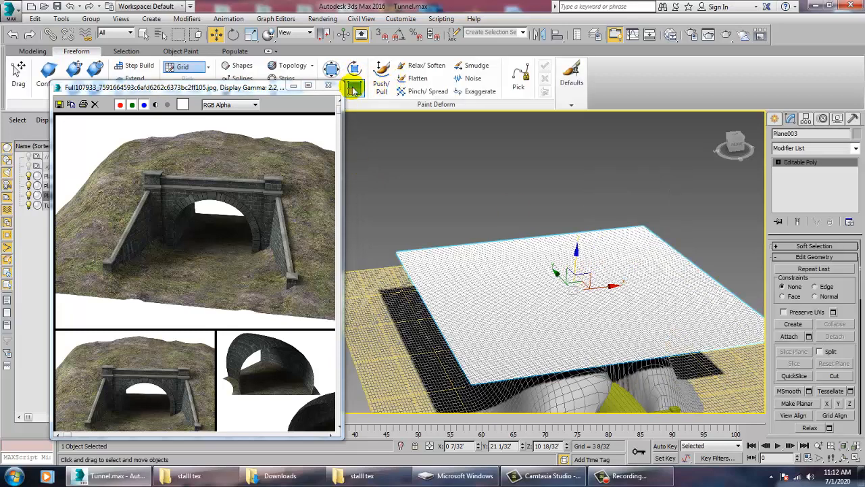
- Paint Push/Pull strokes along the raised plane's front edge at size 376.71 and strength 7.86
left_click(382, 82)
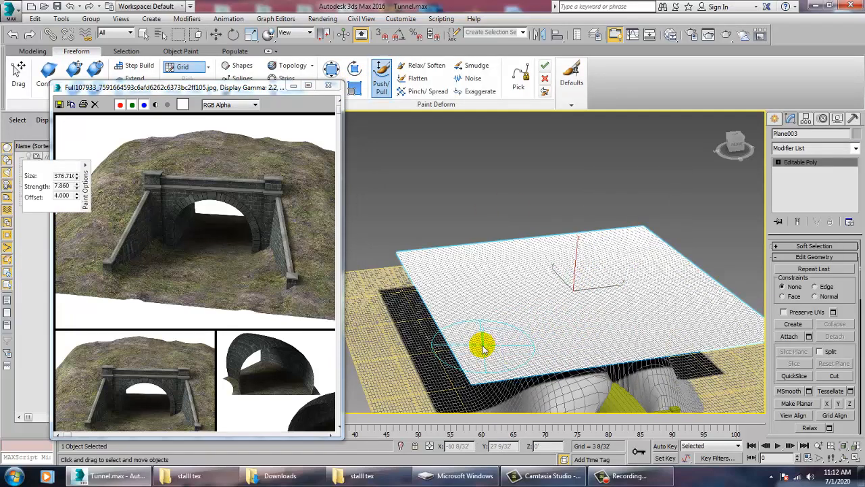
mouse_move(528, 357)
left_mouse_down()
mouse_move(537, 348)
mouse_move(571, 347)
mouse_move(607, 365)
left_mouse_up()
middle_click_drag(602, 357, 603, 286, "alt")
scroll(604, 287, "up", 2)
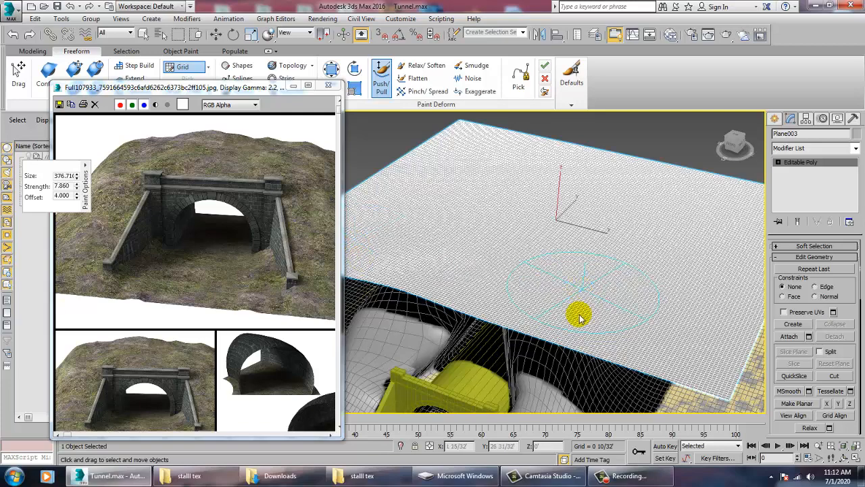
mouse_move(578, 313)
left_mouse_down()
mouse_move(531, 307)
mouse_move(508, 346)
mouse_move(513, 352)
left_mouse_up()
- Shift the raised plane's front edge down toward the gap behind the portal, using full strength 20 and falloff 200
left_click(334, 73)
middle_click_drag(525, 351, 594, 281, "alt")
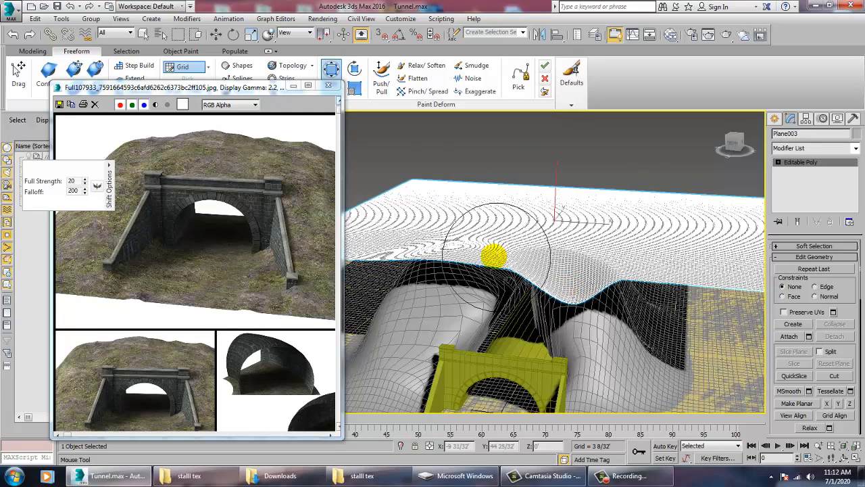
left_click_drag(494, 256, 504, 295)
left_click_drag(546, 268, 551, 294)
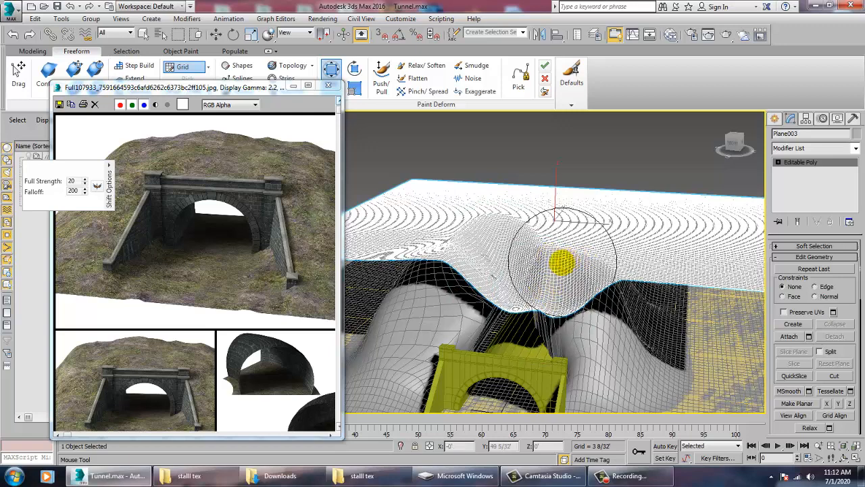
- Try further downward shifts along the raised plane's front edge and over the neighbouring hill, and undo them
left_click_drag(562, 261, 538, 322)
key("ctrl+z")
left_click_drag(447, 266, 467, 292)
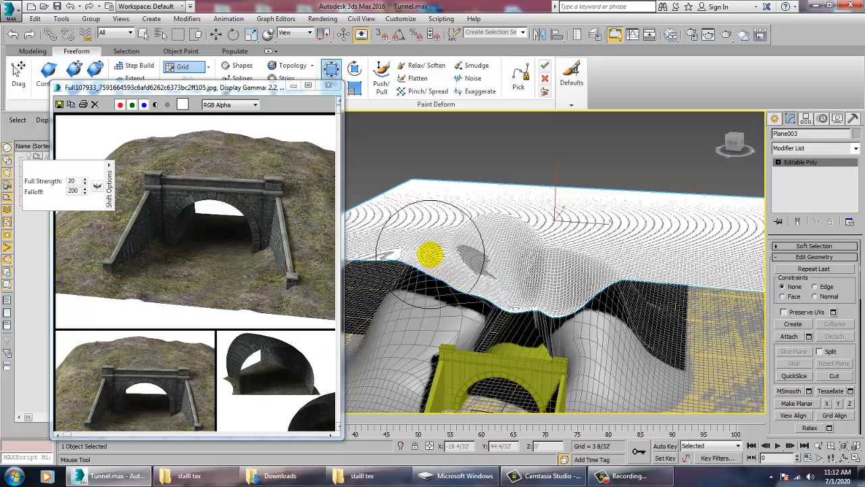
mouse_move(379, 254)
left_mouse_down()
mouse_move(391, 299)
mouse_move(408, 307)
left_mouse_up()
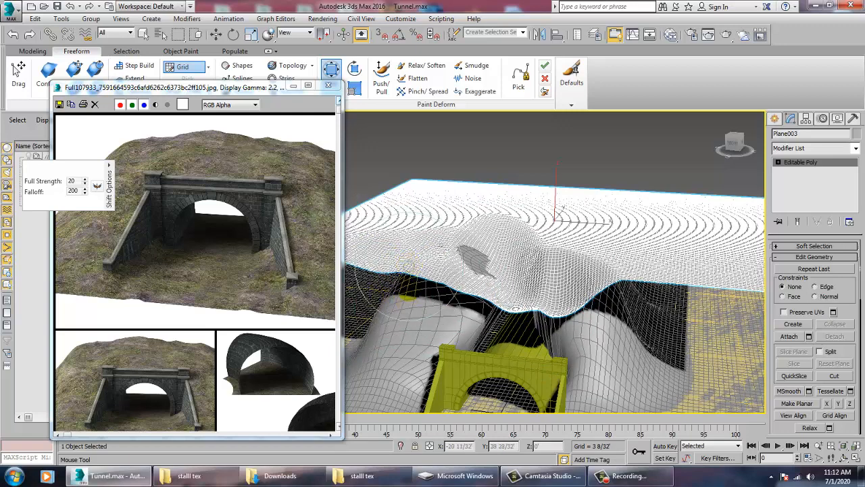
left_click_drag(407, 248, 402, 298)
key("ctrl+z")
key("ctrl+z")
key("ctrl+z")
key("ctrl+z")
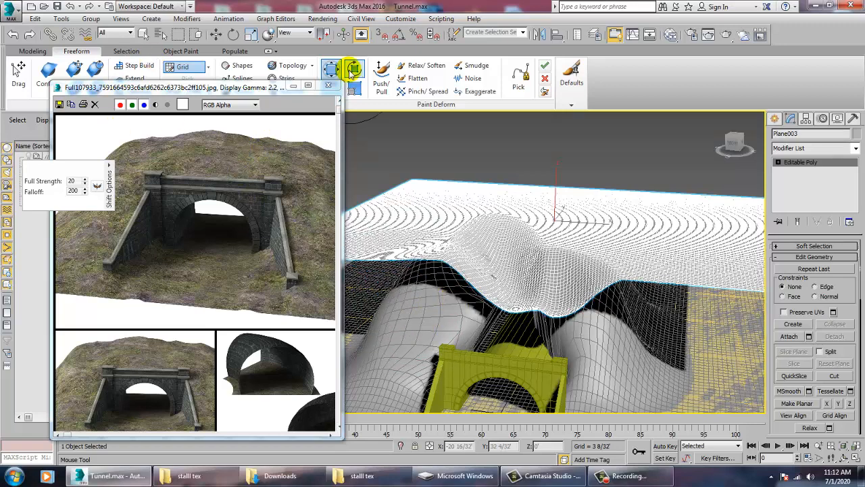
- Set the Push/Pull strength to 24.68 and paint the raised plane's front edge on both sides of the dip
left_click(381, 74)
left_click_drag(86, 179, 83, 182)
left_click_drag(18, 98, 19, 20)
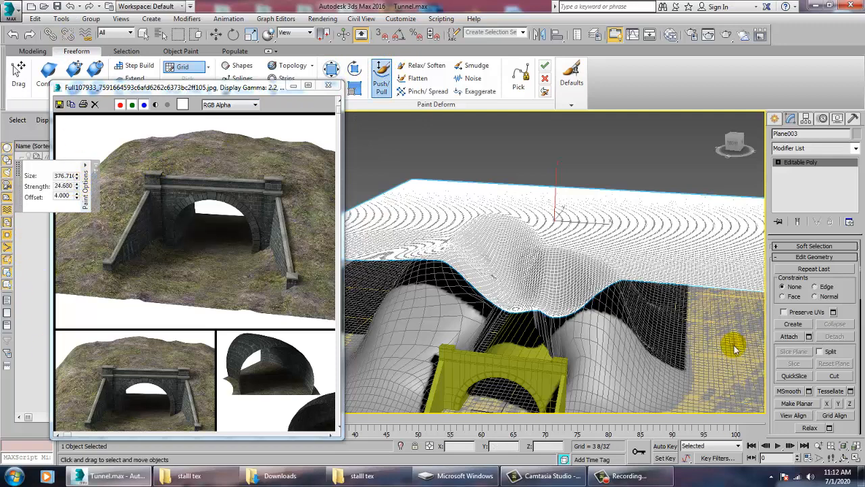
left_click_drag(583, 256, 501, 247)
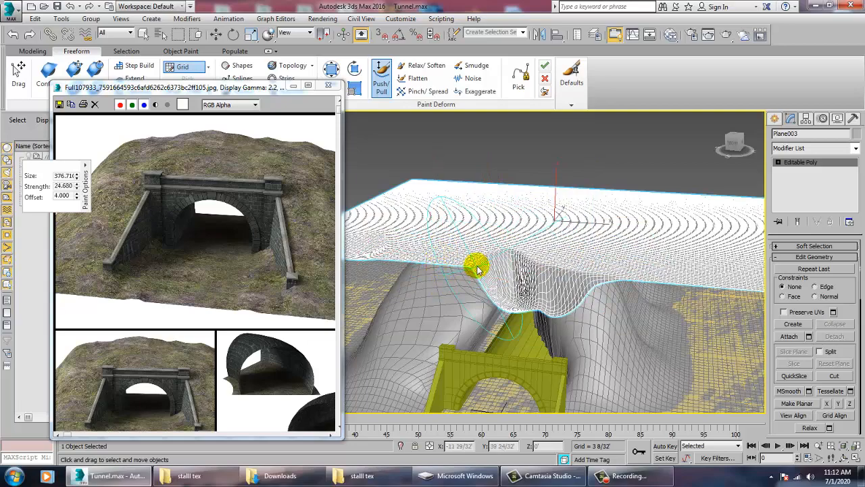
mouse_move(568, 257)
middle_mouse_down("alt")
mouse_move(483, 293)
mouse_move(507, 276)
middle_mouse_up("alt")
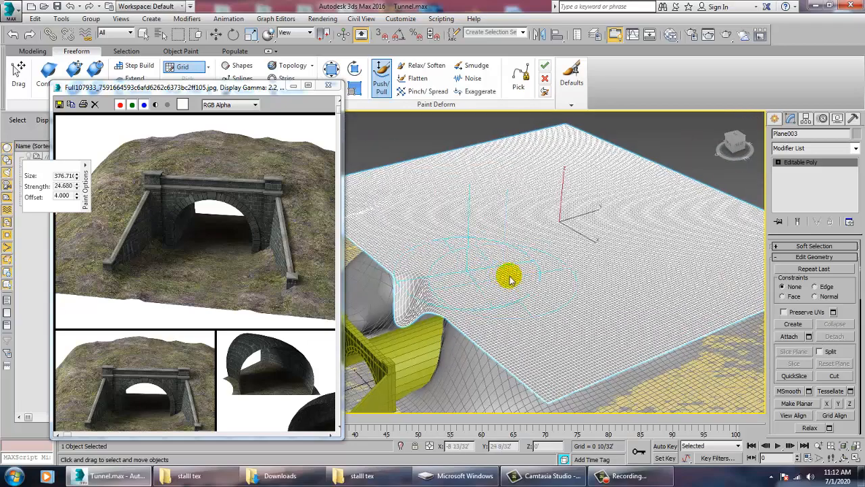
mouse_move(477, 319)
left_mouse_down()
mouse_move(518, 343)
mouse_move(521, 333)
left_mouse_up()
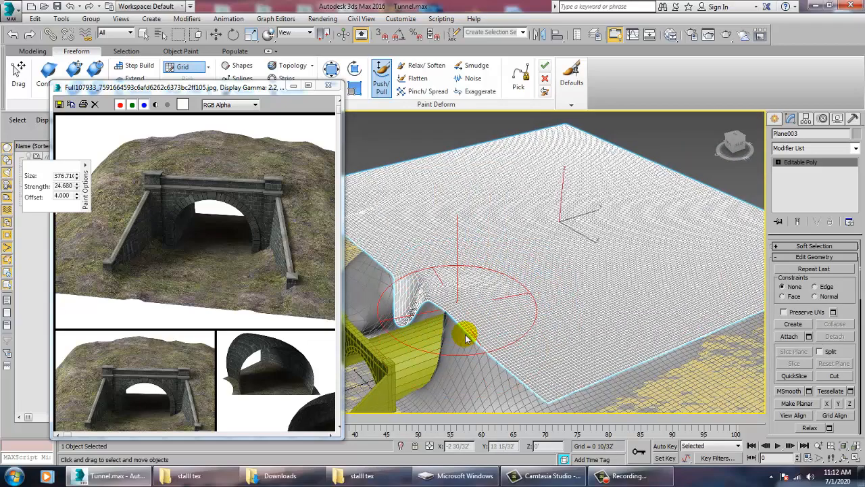
- Try Push/Pull strokes on the raised plane's left portion and front corner, raising the strength to 142.65, and undo them
mouse_move(522, 332)
middle_mouse_down("alt")
mouse_move(512, 273)
mouse_move(539, 256)
mouse_move(525, 250)
mouse_move(541, 251)
middle_mouse_up("alt")
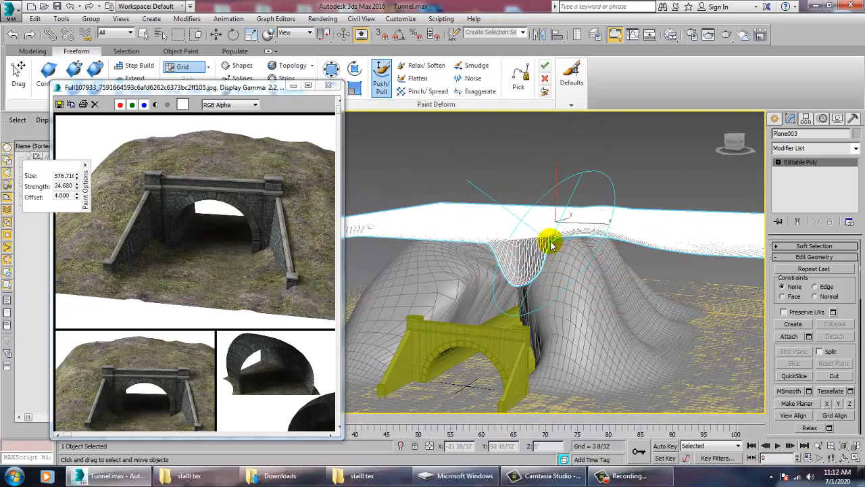
middle_click_drag(500, 257, 495, 277, "alt")
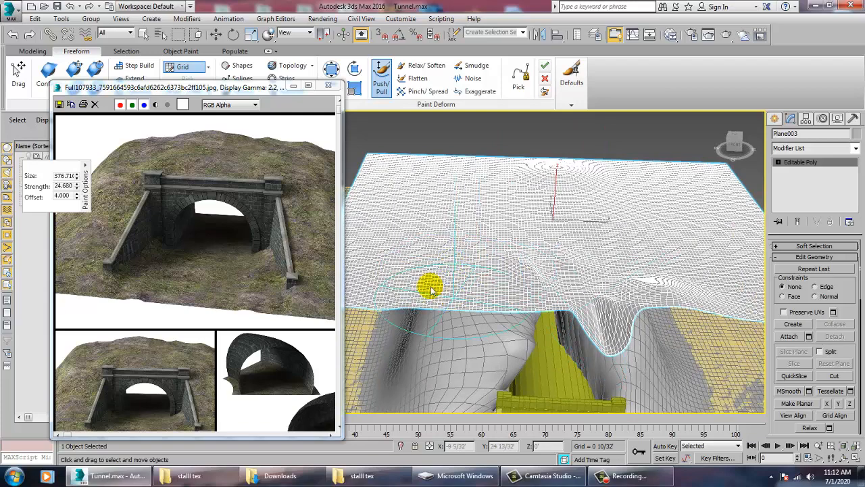
mouse_move(411, 277)
middle_mouse_down("alt")
mouse_move(519, 287)
mouse_move(477, 279)
middle_mouse_up("alt")
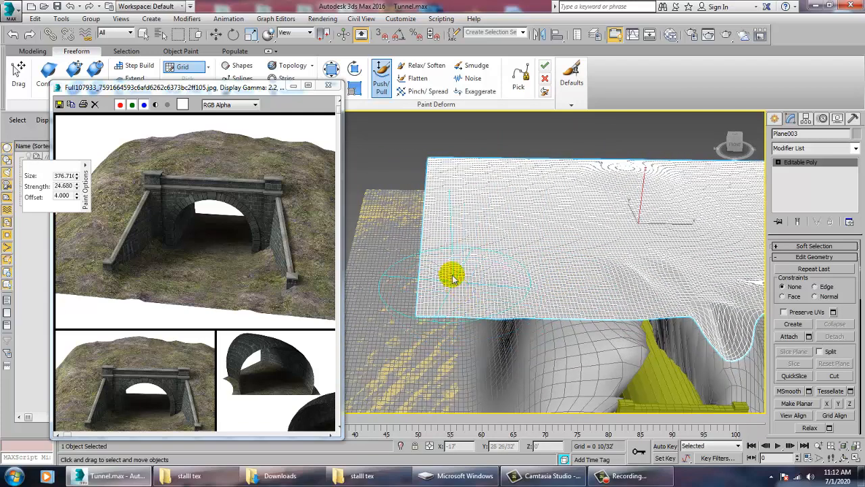
mouse_move(512, 219)
left_mouse_down()
mouse_move(488, 219)
mouse_move(495, 232)
mouse_move(494, 219)
left_mouse_up()
key("ctrl+z")
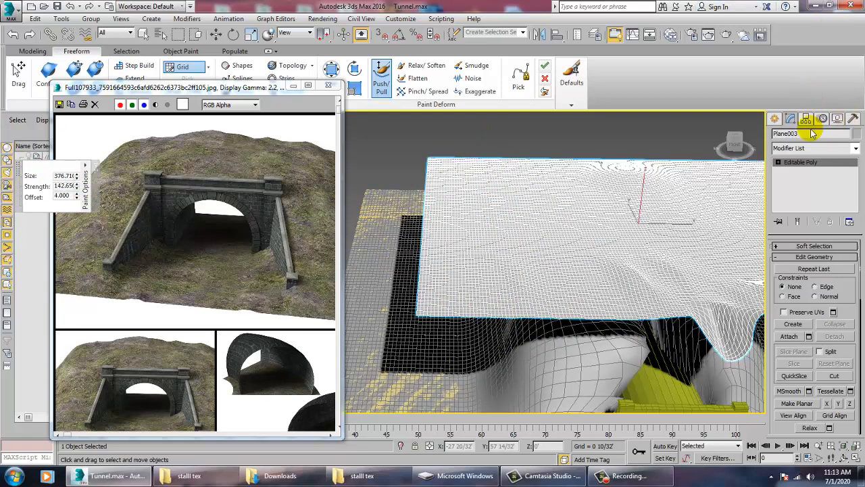
mouse_move(517, 221)
left_mouse_down()
mouse_move(554, 209)
mouse_move(518, 245)
left_mouse_up()
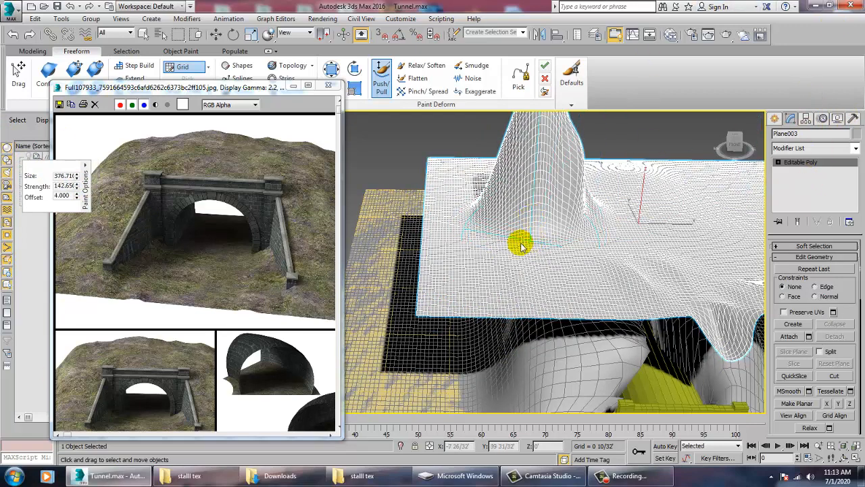
key("ctrl+z")
left_click_drag(440, 288, 448, 313, "alt")
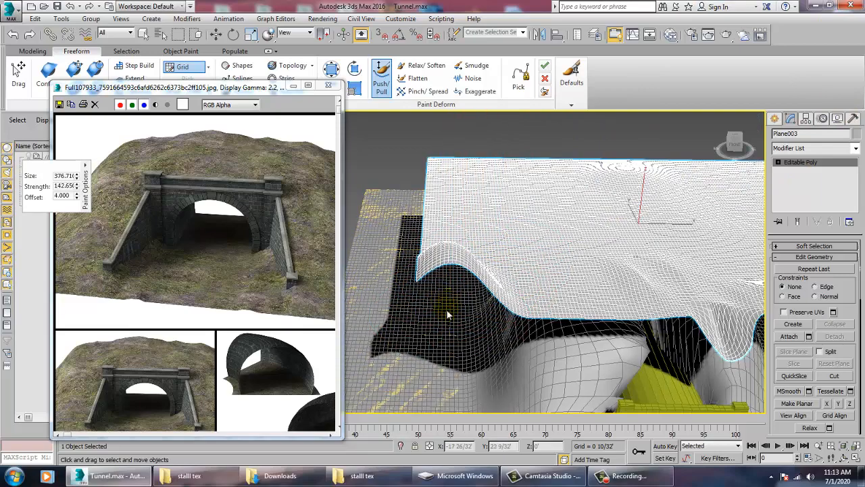
key("ctrl+z")
- Try a Push/Pull stroke around the dip above the portal, undo it, and leave the brush for the Move tool
mouse_move(440, 280)
middle_mouse_down("alt")
mouse_move(544, 194)
mouse_move(518, 195)
mouse_move(635, 228)
mouse_move(529, 324)
middle_mouse_up("alt")
middle_click_drag(663, 272, 628, 292, "alt")
left_click_drag(678, 250, 634, 282)
key("ctrl+z")
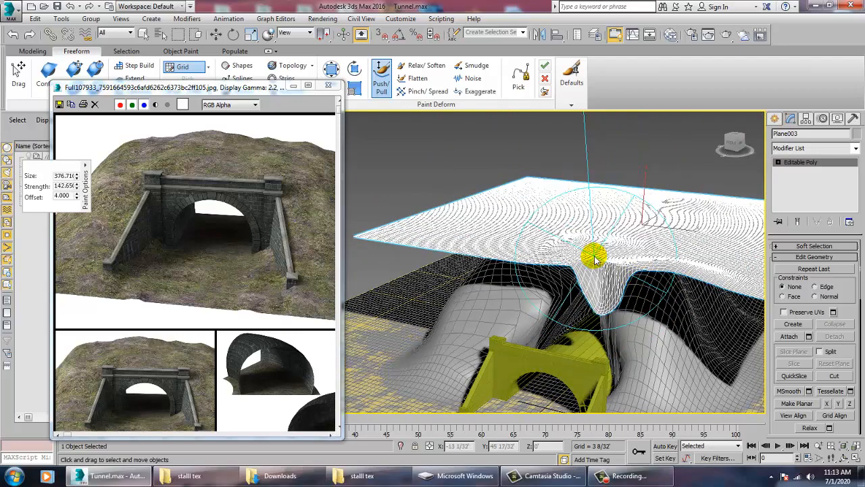
key("w")
mouse_move(546, 347)
middle_mouse_down("alt")
mouse_move(656, 300)
mouse_move(633, 305)
mouse_move(704, 312)
mouse_move(608, 284)
mouse_move(645, 289)
middle_mouse_up("alt")
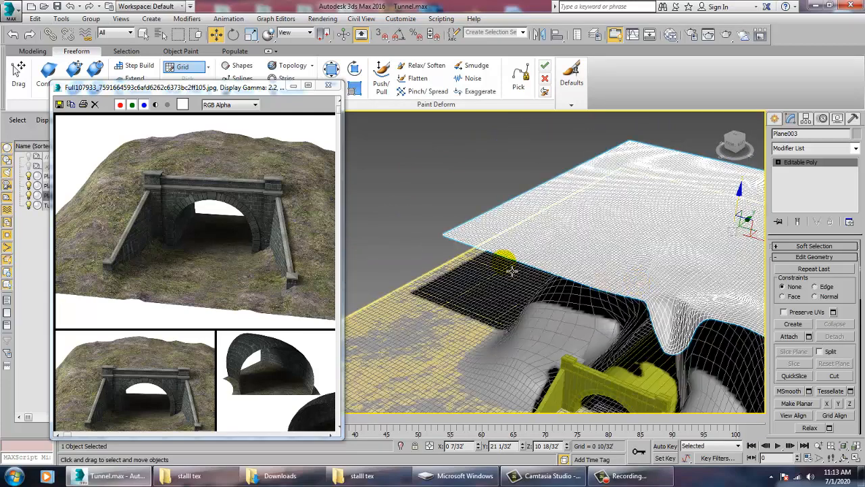
- Delete the sculpted raised plane and draw a new plane over both hills in the top view, about 38 27/32' long and 52 17/32' wide
key("Delete")
left_click(775, 119)
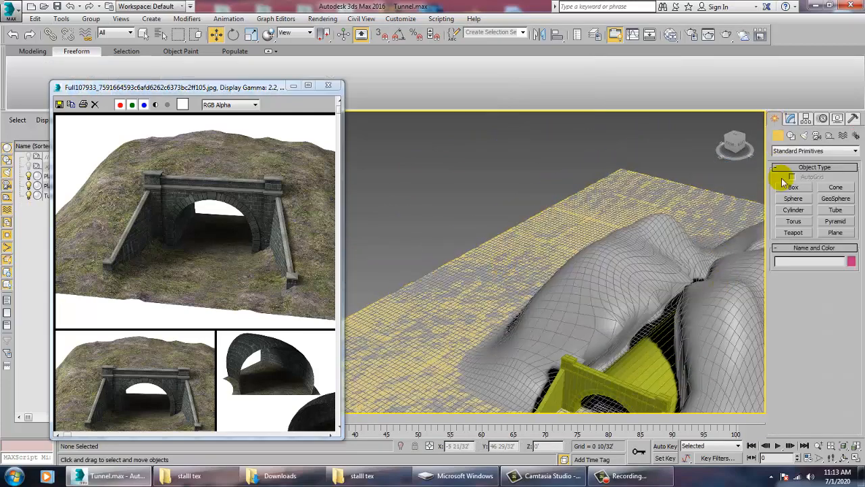
left_click(835, 233)
middle_click_drag(560, 236, 656, 245, "alt")
key("alt+w")
middle_click(387, 189)
key("alt+w")
middle_click_drag(426, 202, 501, 240)
scroll(519, 257, "down", 4)
mouse_move(533, 280)
middle_mouse_down()
mouse_move(464, 216)
mouse_move(532, 275)
middle_mouse_up()
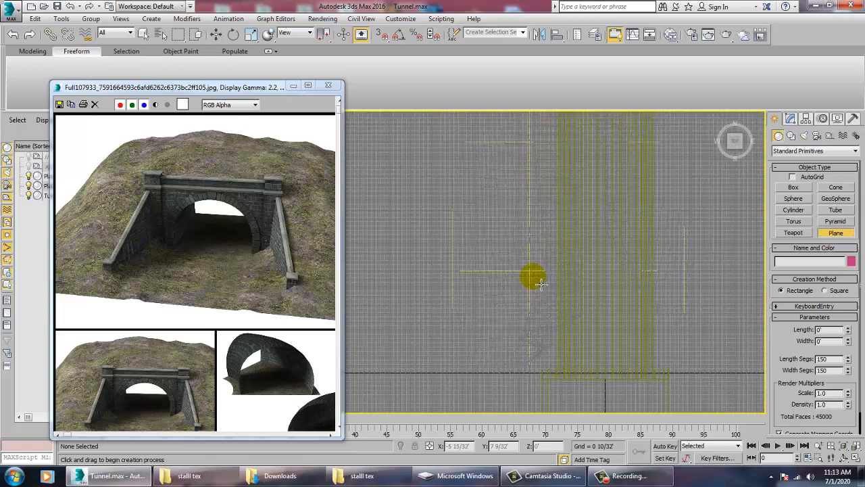
key("F3")
scroll(608, 257, "down", 5)
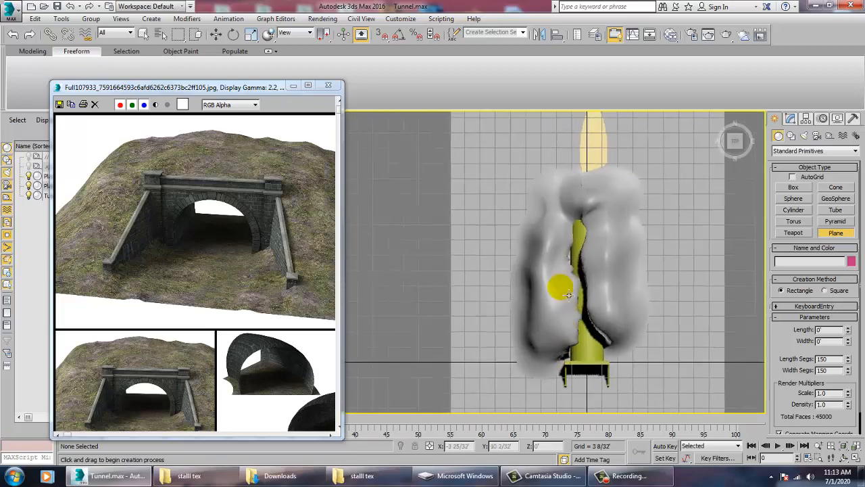
left_click_drag(465, 177, 711, 358)
- Raise the new plane straight up above the hills and tunnel to a Z height of about 11 27/32'
key("alt+w")
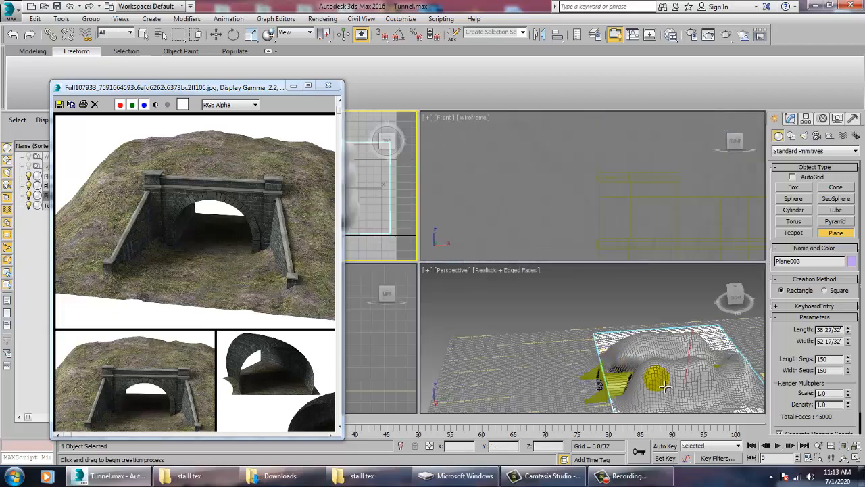
middle_click(657, 378)
key("alt+w")
middle_click_drag(568, 317, 608, 305, "alt")
key("w")
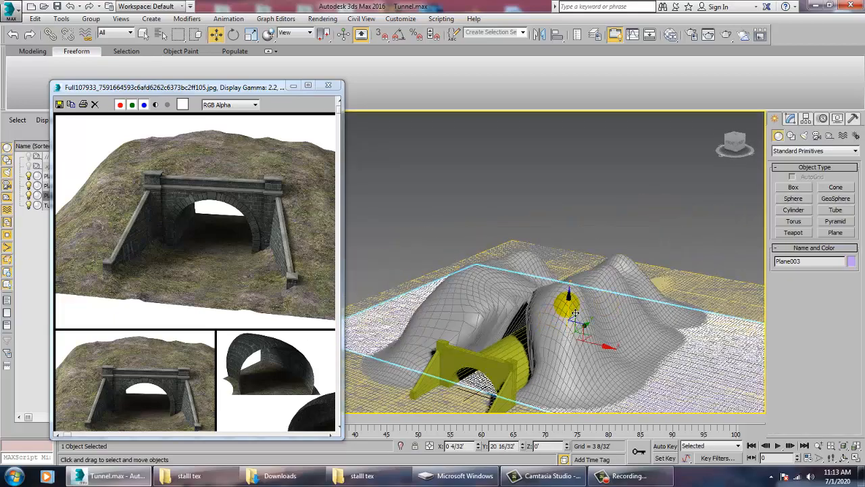
left_click_drag(576, 303, 584, 231)
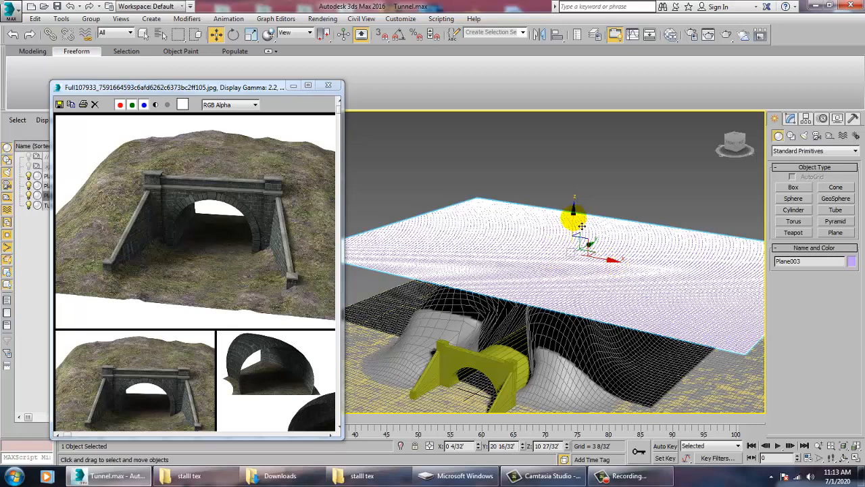
left_click_drag(581, 227, 572, 205)
- Apply a Cloth modifier to the raised plane and define Plane003 as Cloth with the Satin preset
left_click(791, 119)
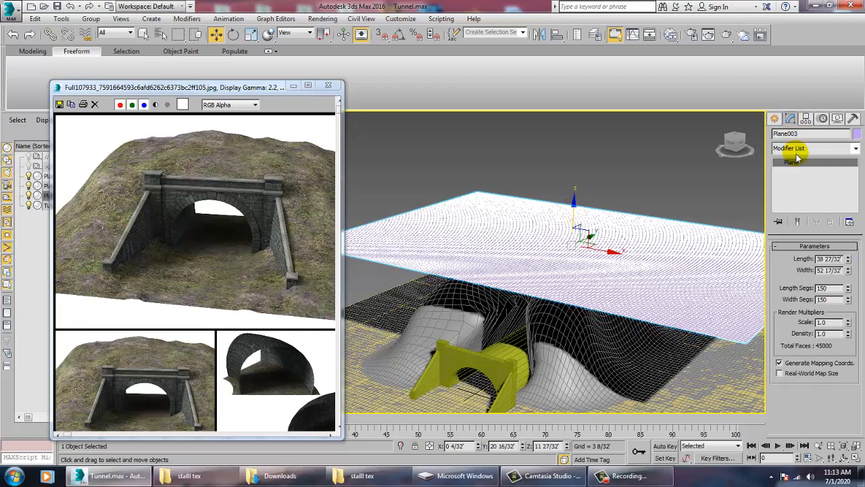
left_click(795, 149)
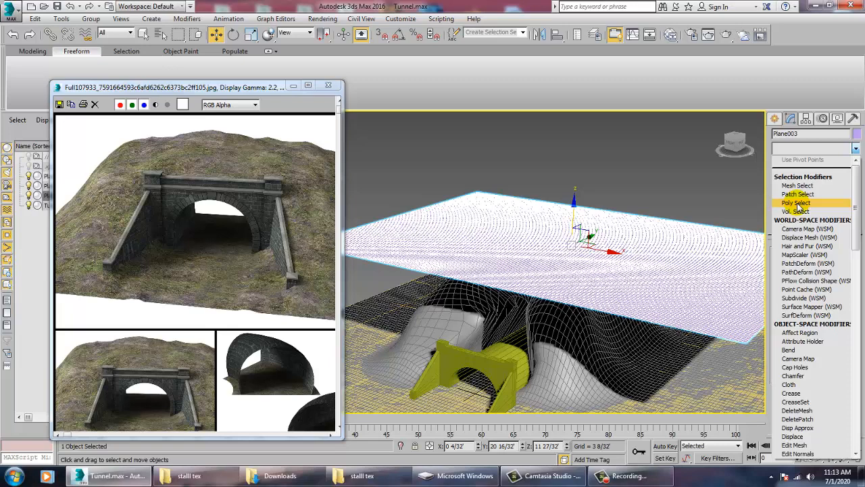
type("cl")
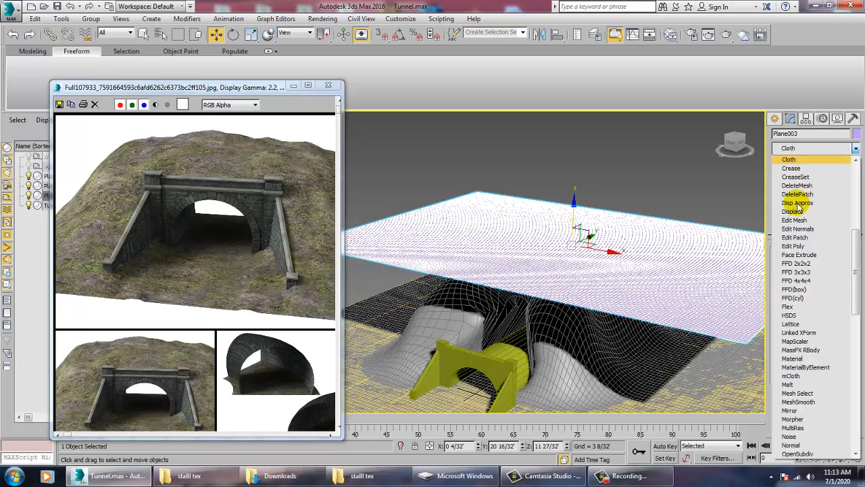
key("Return")
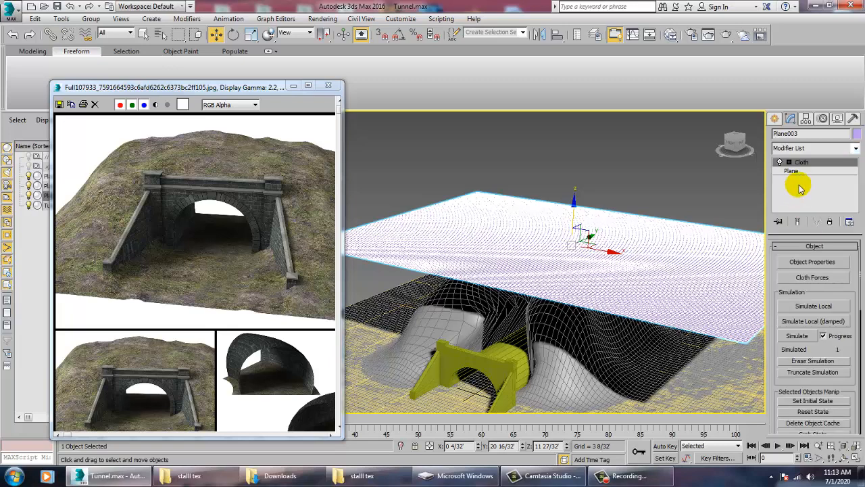
left_click(813, 262)
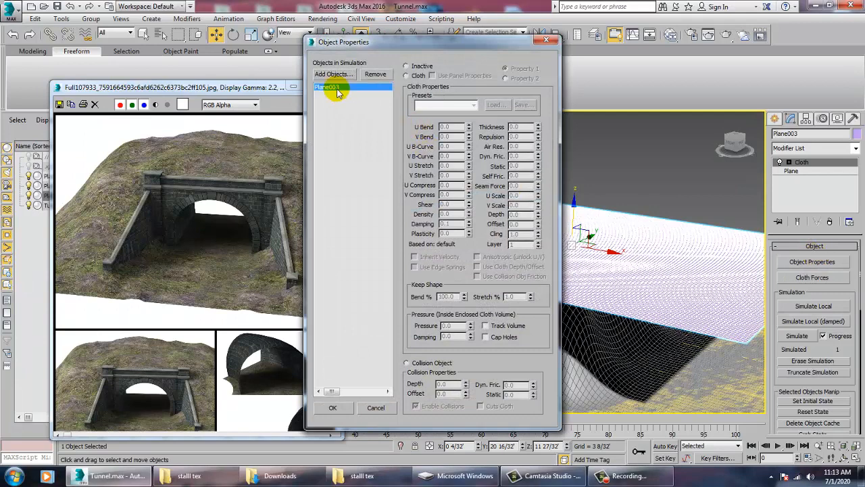
left_click(408, 75)
left_click(426, 104)
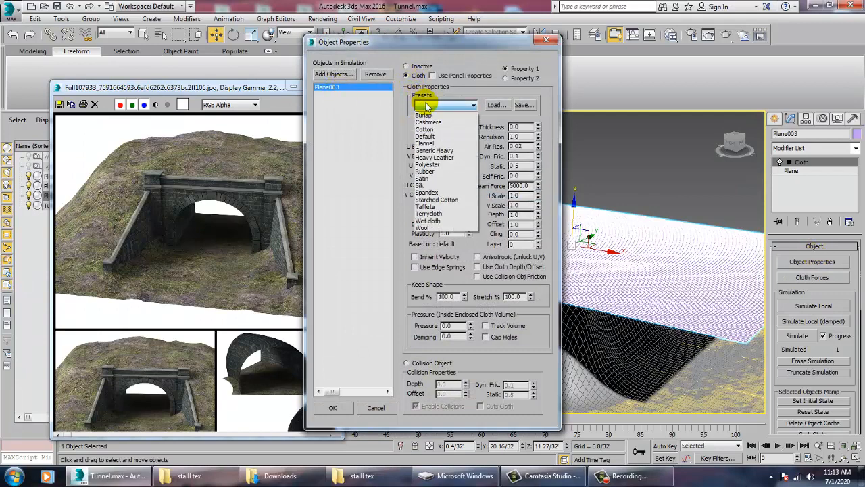
left_click(436, 179)
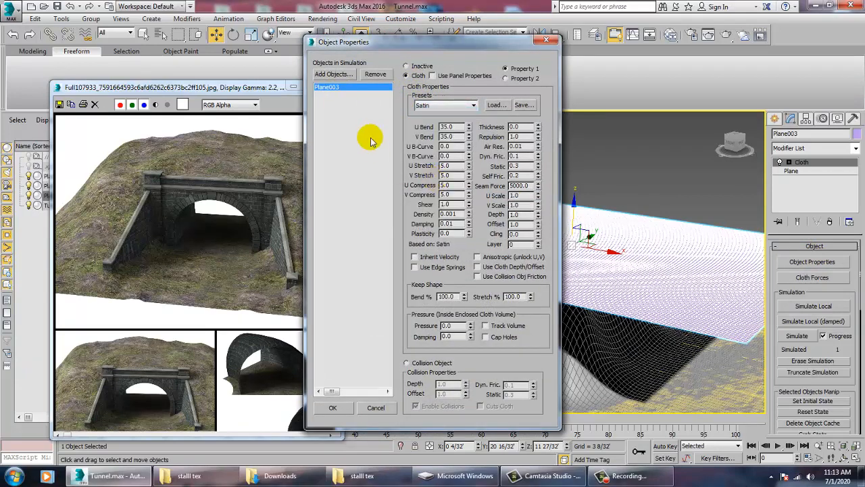
- Add Plane001, Plane002 and Tube001 to the cloth simulation
left_click(334, 75)
left_click(47, 74)
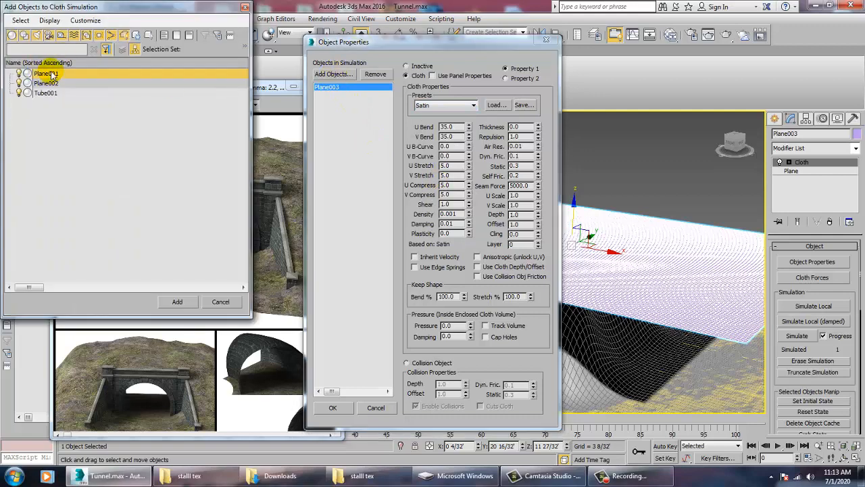
left_click(49, 93, "ctrl")
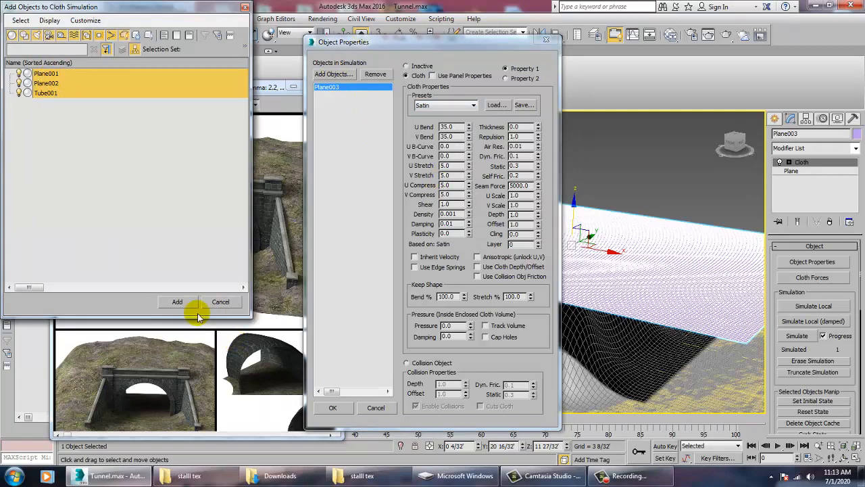
left_click(179, 302)
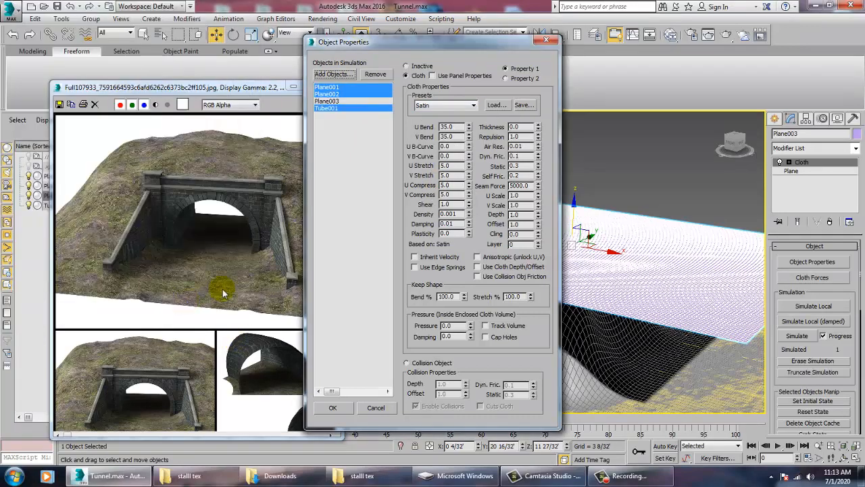
- Set dynamic and static friction to 1 with Collision Object active, and switch Plane003 back to Cloth
left_click(406, 363)
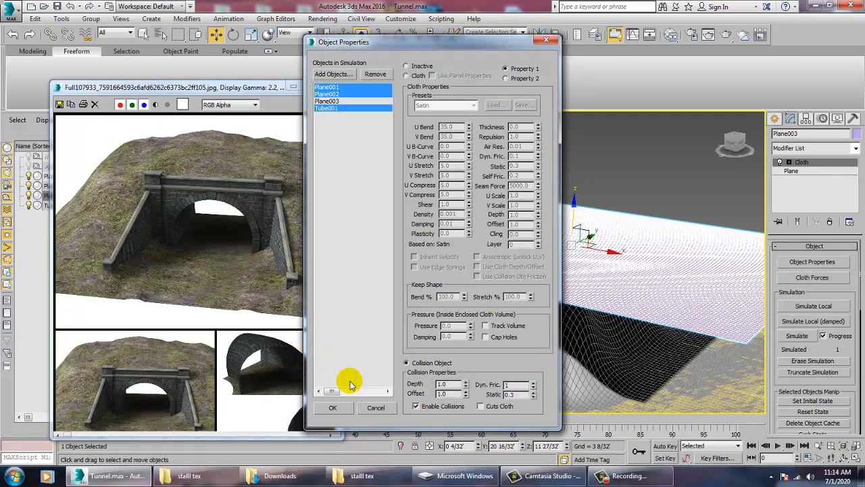
key("Tab")
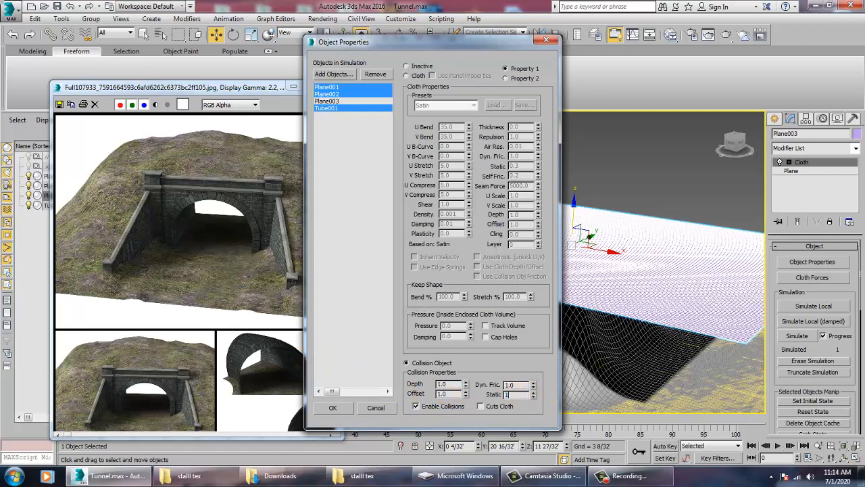
left_click(334, 102)
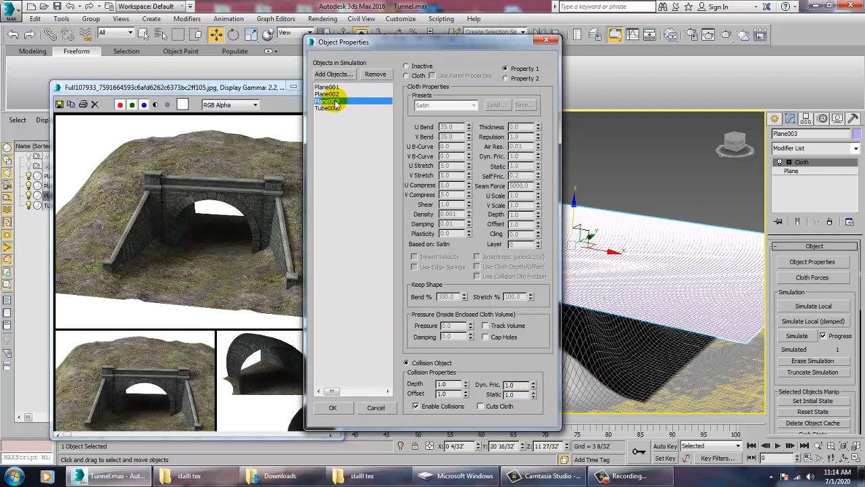
left_click(406, 75)
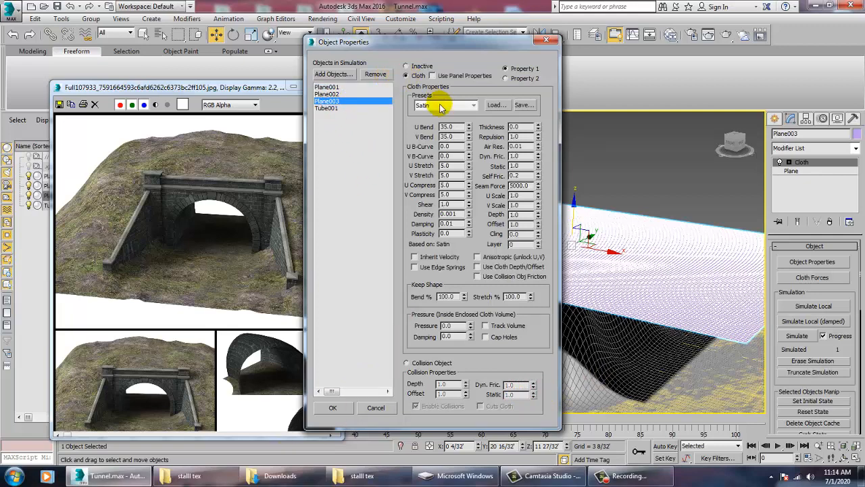
- Define Plane001, Plane002 and Tube001 as collision objects with dynamic and static friction of 1, and accept the object properties
left_click(338, 94)
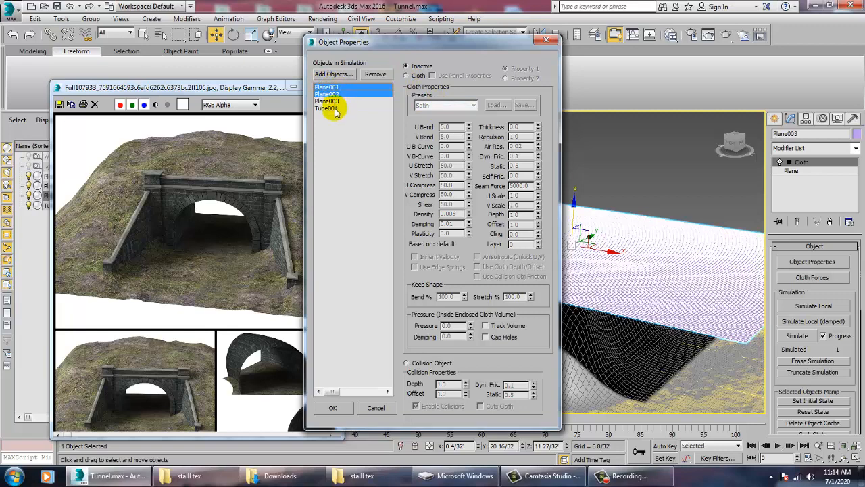
left_click(407, 363)
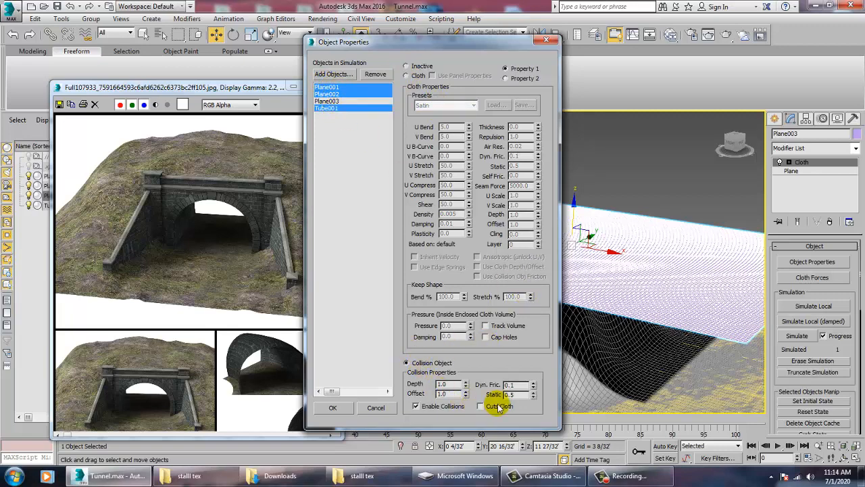
type("1")
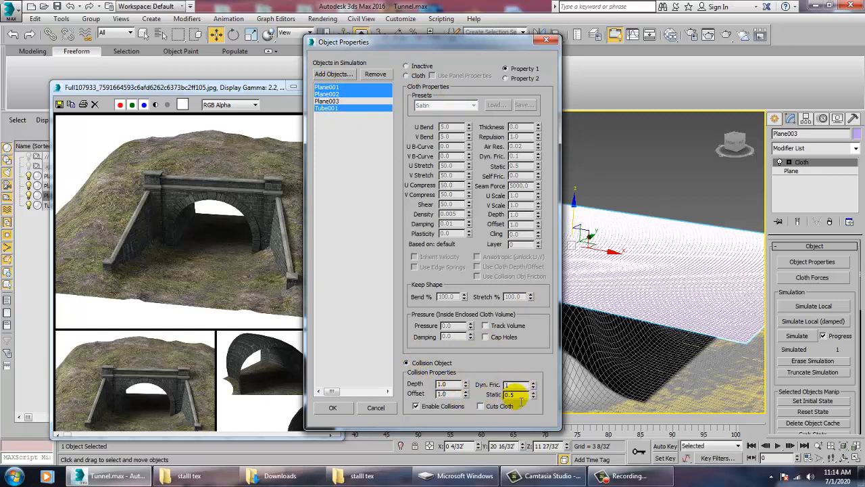
type("1")
left_click(333, 408)
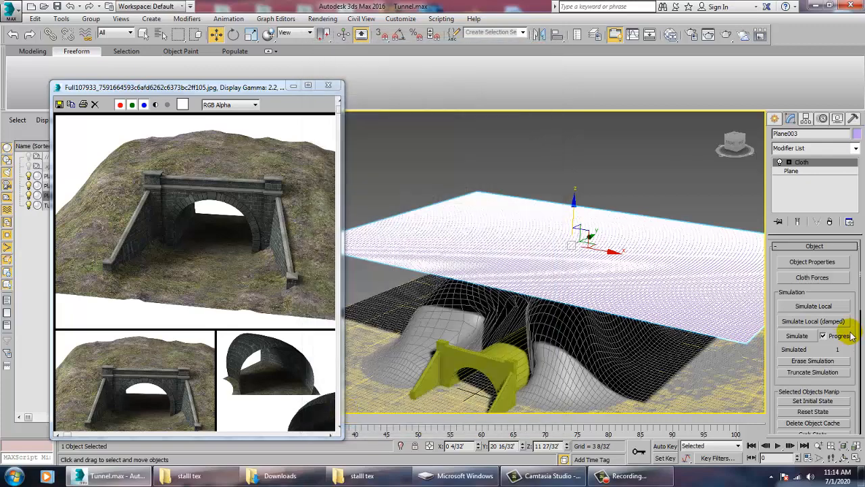
- Run the local cloth simulation to drape the plane over the hills and tunnel, and convert the result to an Editable Poly
left_click(826, 307)
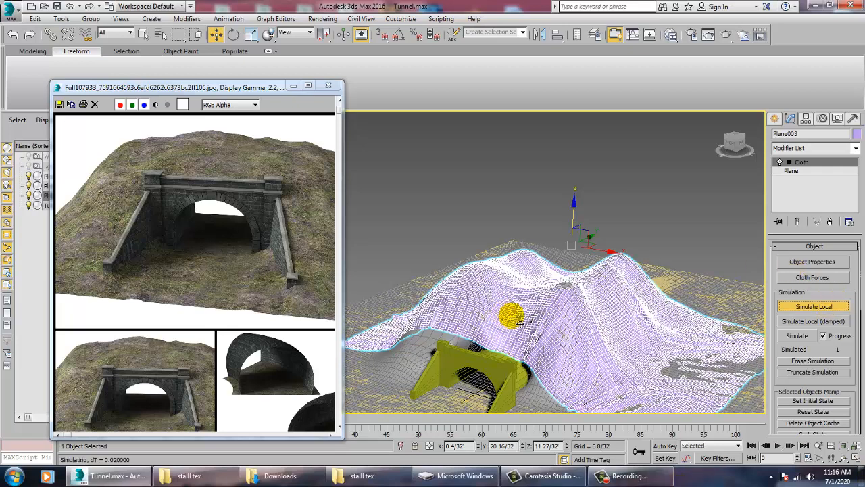
right_click(511, 313)
mouse_move(545, 422)
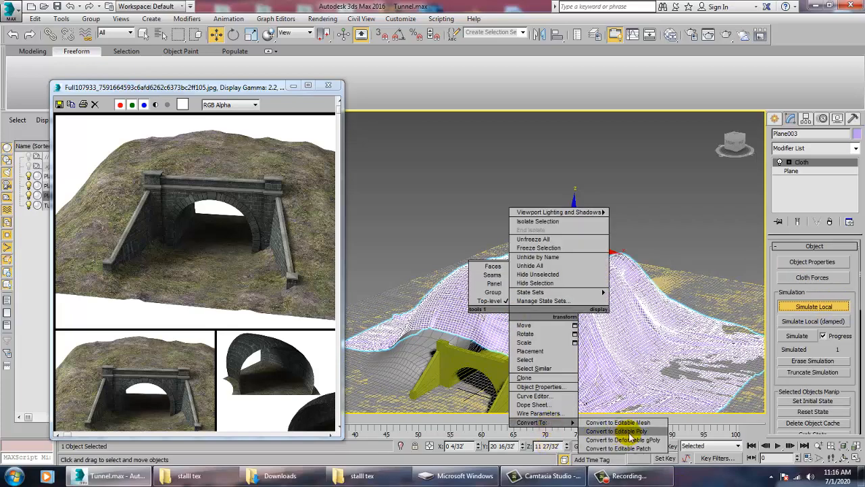
left_click(629, 432)
middle_click_drag(590, 334, 593, 313, "alt")
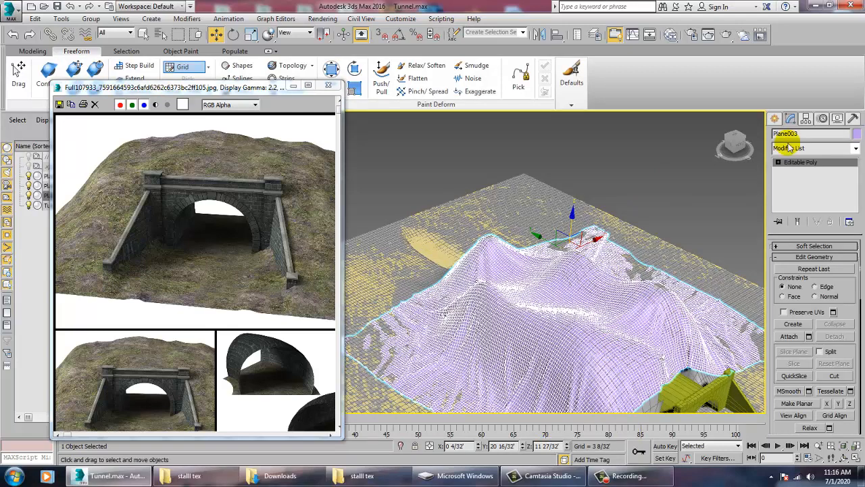
key("m")
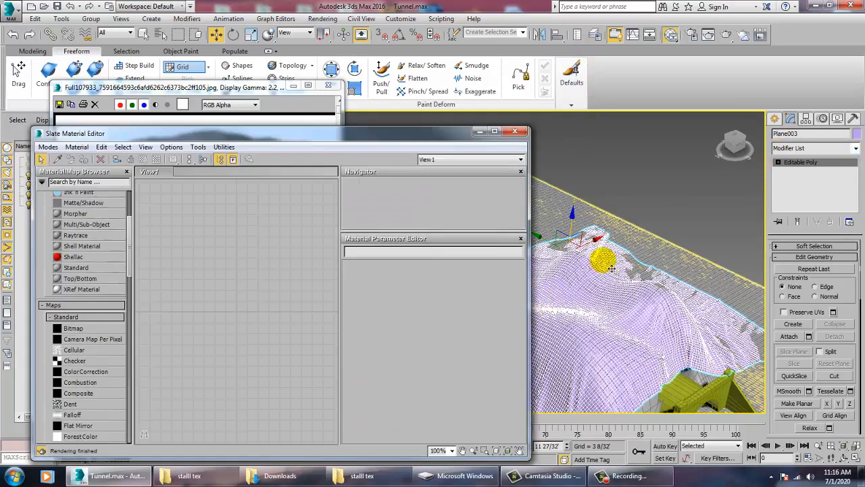
left_click(710, 235)
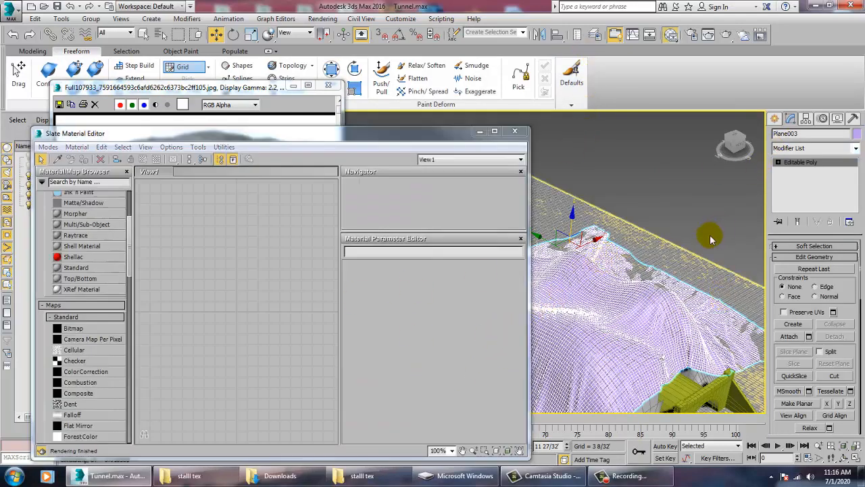
key("ctrl+a")
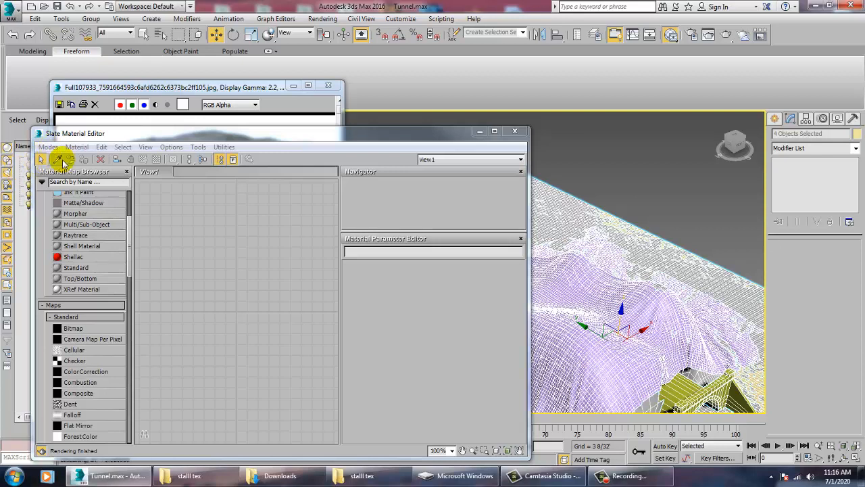
left_click(67, 192)
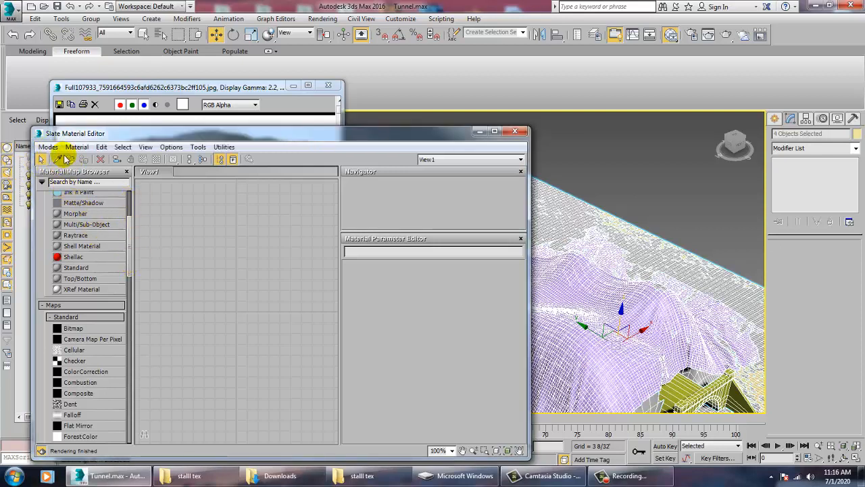
left_click(641, 163)
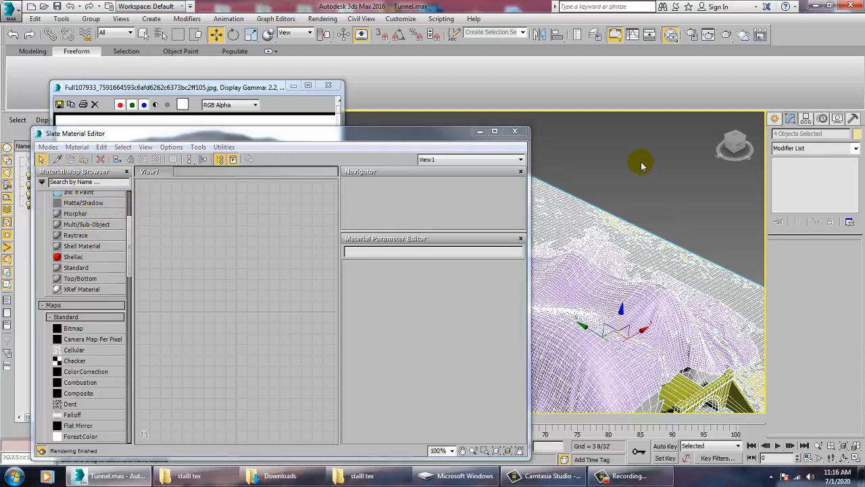
left_click_drag(658, 174, 521, 419)
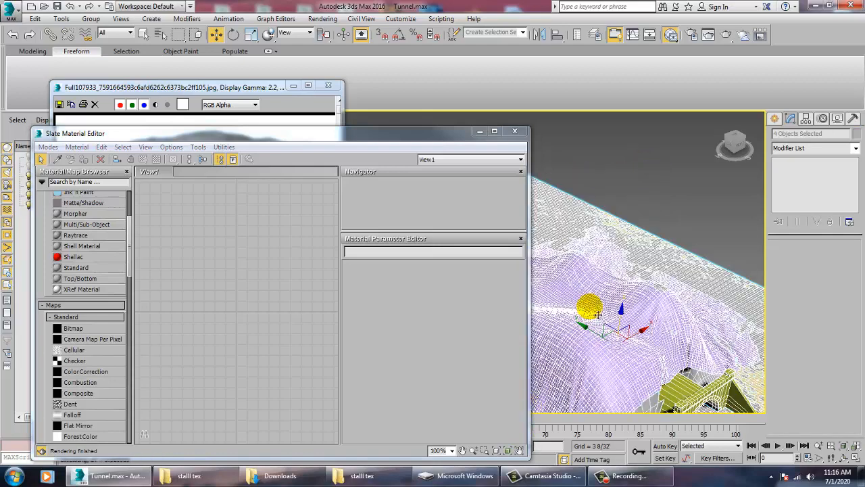
left_click(48, 148)
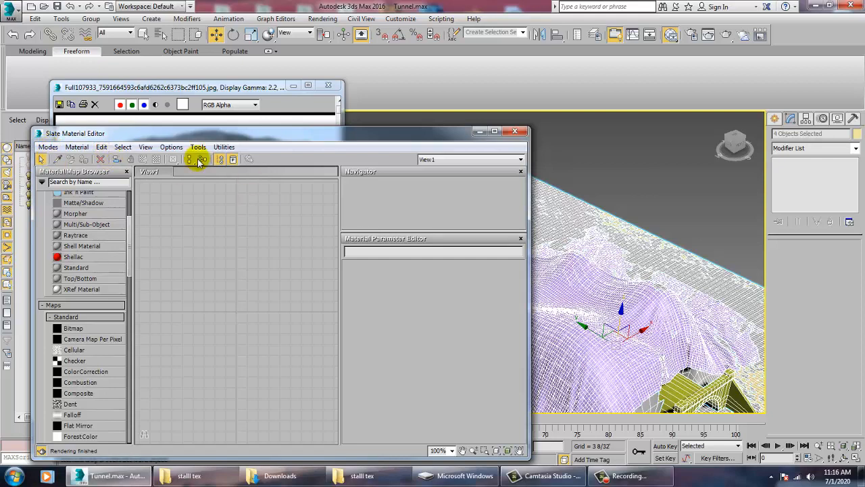
left_click(544, 196)
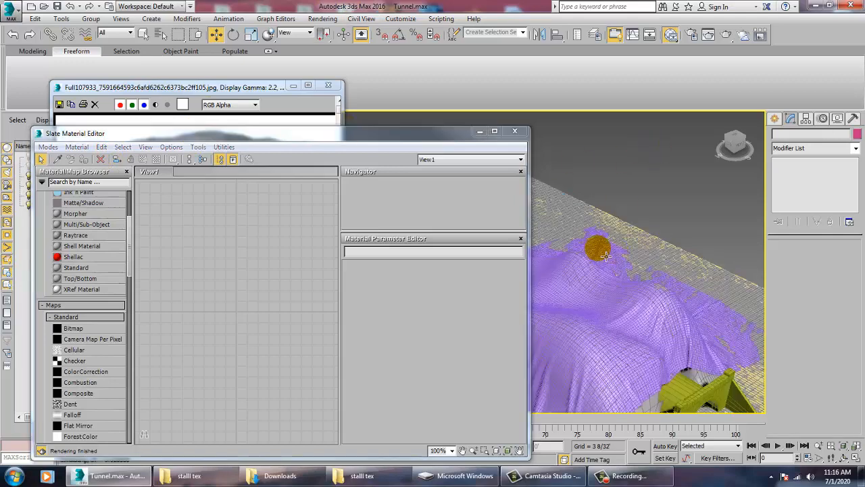
- Change the object color of the draped Plane003 to the grey custom color
double_click(468, 7)
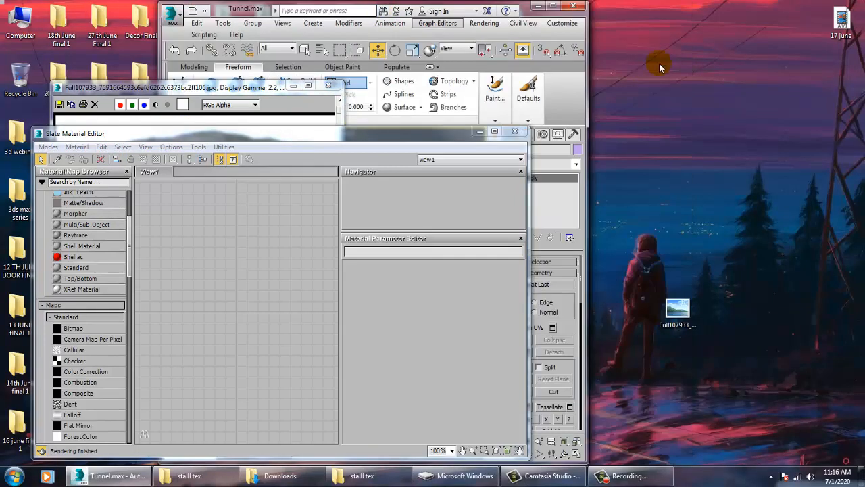
left_click(578, 150)
left_click(502, 262)
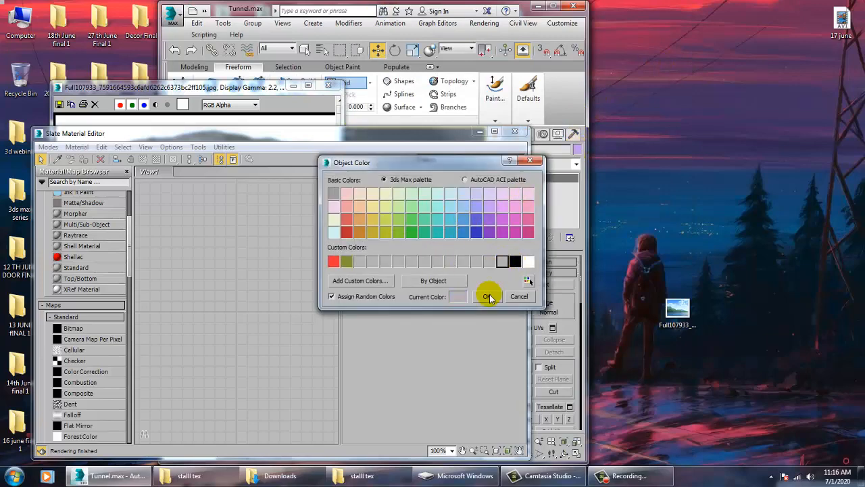
left_click(488, 297)
left_click(553, 5)
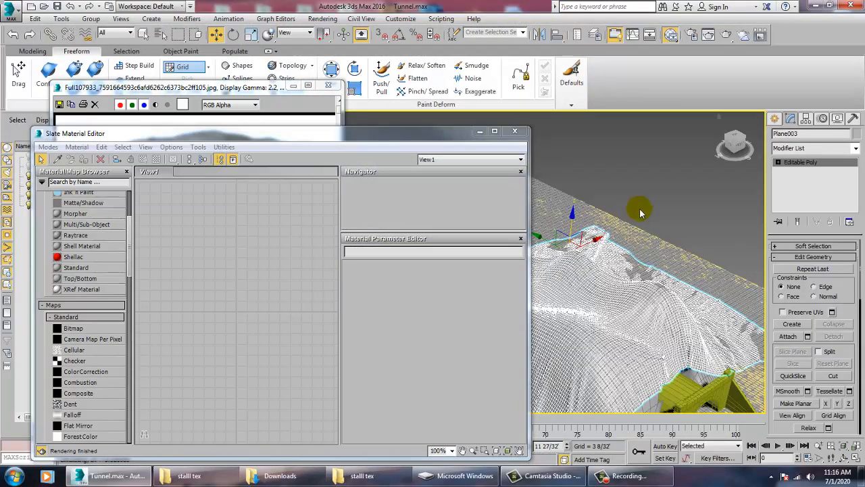
left_click(652, 166)
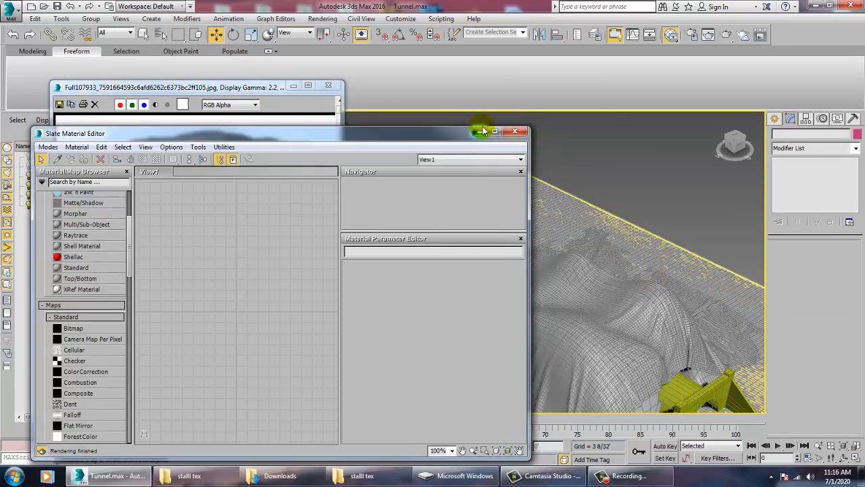
- Inspect the draped plane around the tunnel from several angles and close the Slate Material Editor
left_click(667, 166)
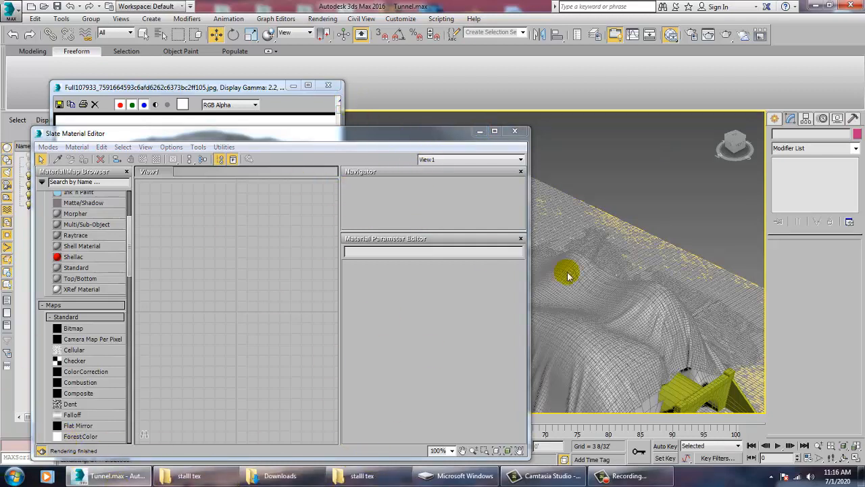
left_click(618, 314)
middle_click_drag(542, 259, 553, 255, "alt")
left_click(477, 133)
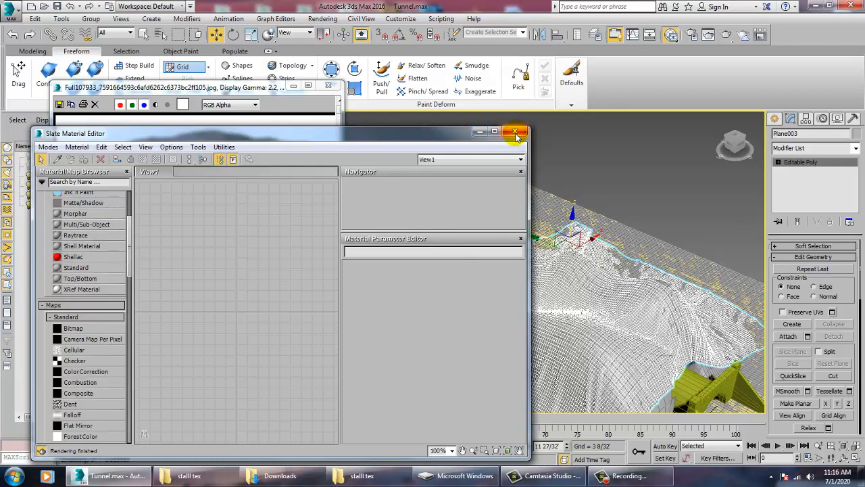
left_click(723, 192)
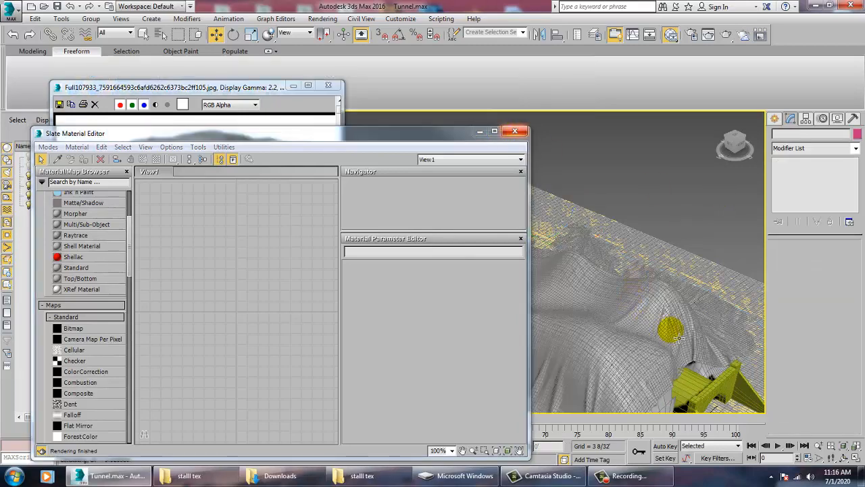
middle_click_drag(669, 329, 716, 156, "alt")
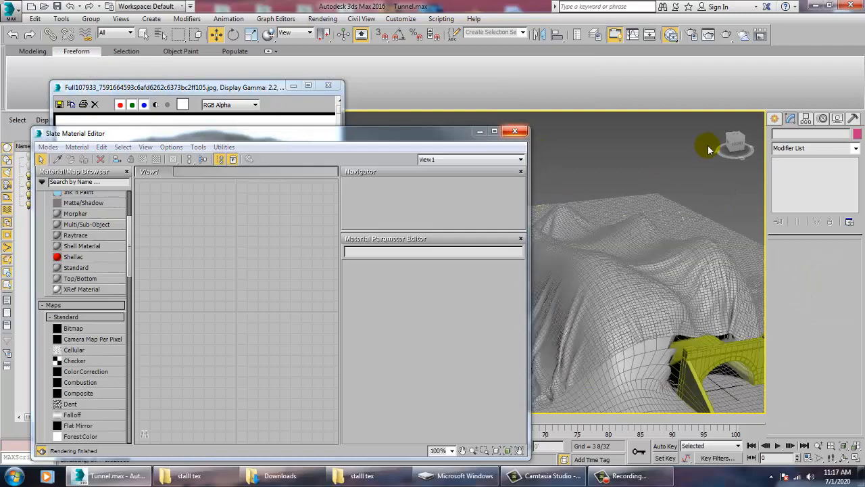
left_click(689, 281)
mouse_move(720, 319)
middle_mouse_down("alt")
mouse_move(740, 322)
mouse_move(711, 312)
middle_mouse_up("alt")
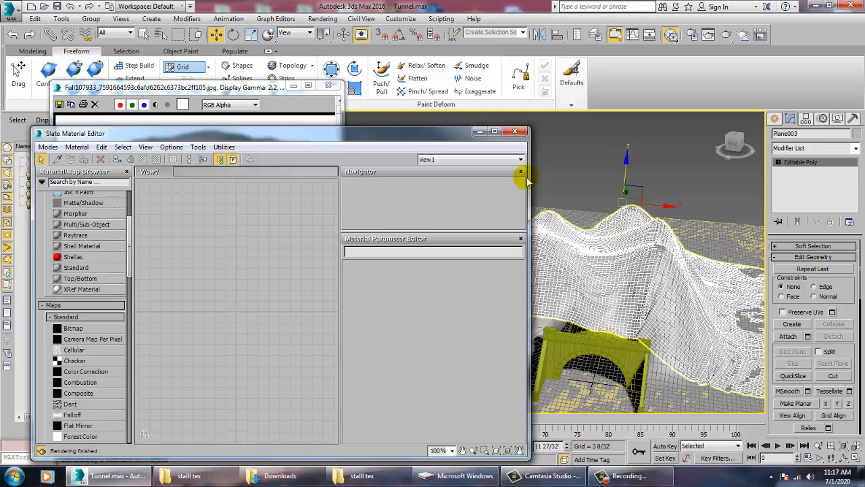
left_click(594, 203)
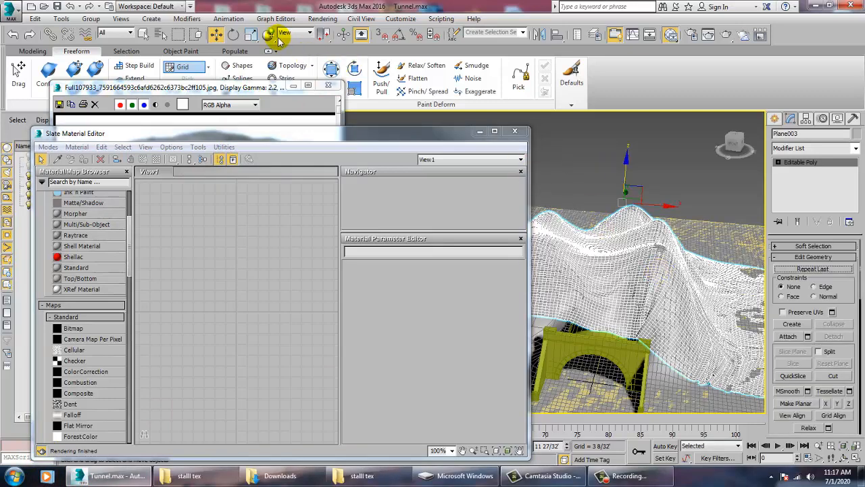
left_click(518, 135)
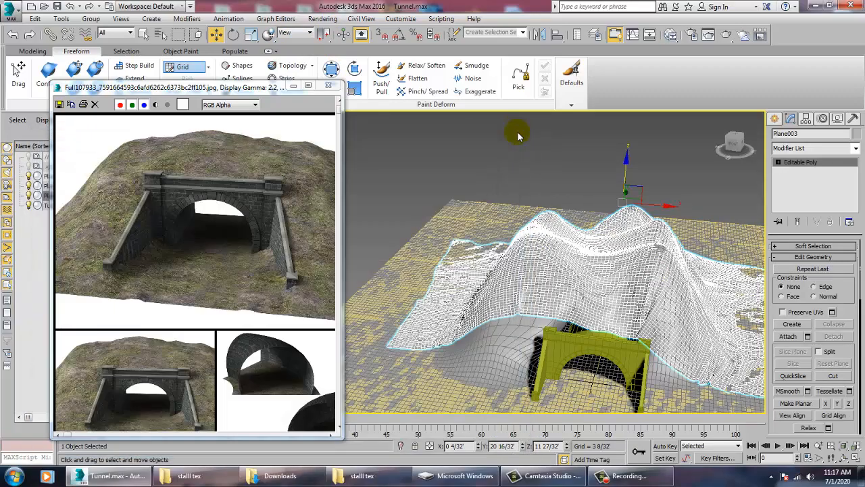
- Reshape the draped plane's edge behind the tunnel portal with the freeform Shift brush in shaded view
middle_click_drag(680, 312, 654, 308, "alt")
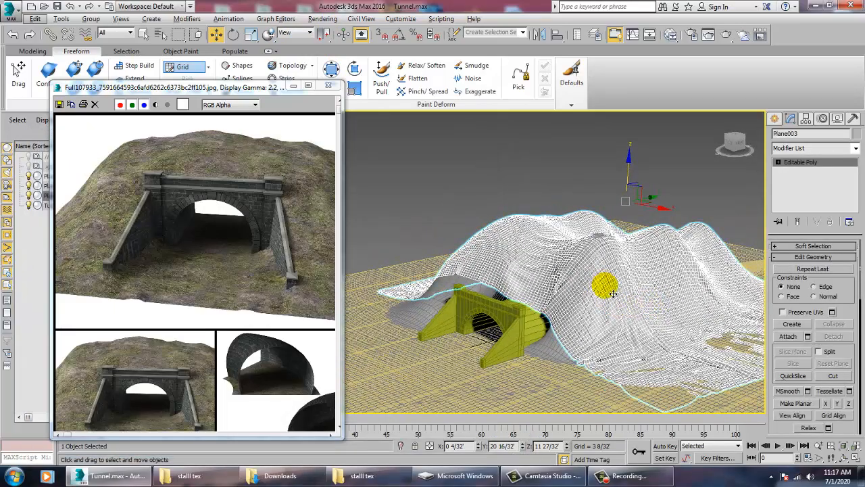
mouse_move(606, 273)
middle_mouse_down("alt")
mouse_move(619, 270)
mouse_move(589, 256)
mouse_move(593, 304)
mouse_move(629, 307)
middle_mouse_up("alt")
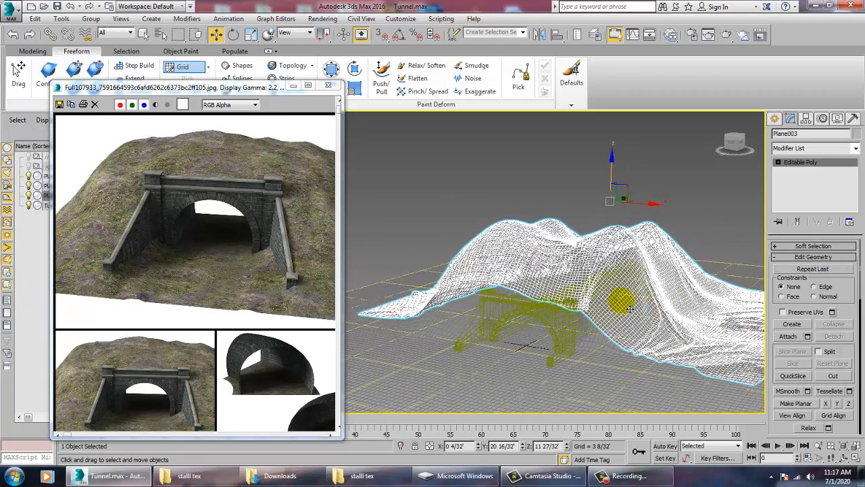
left_click(387, 80)
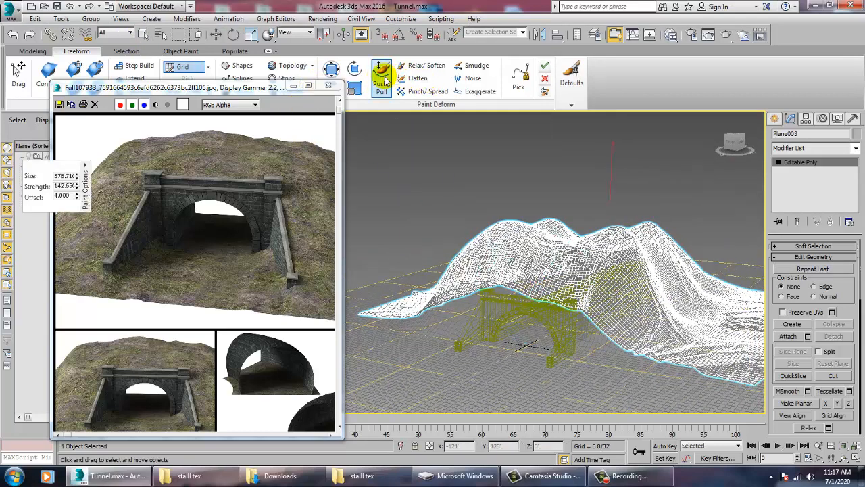
left_click(332, 68)
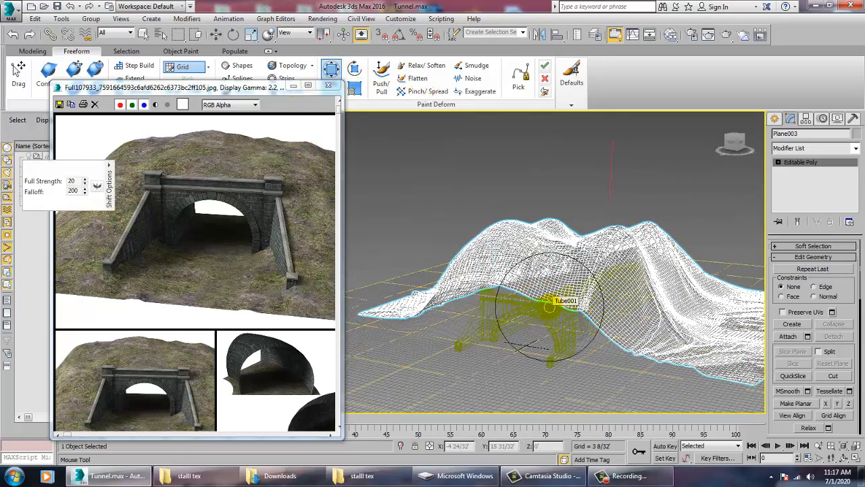
key("F3")
mouse_move(568, 331)
middle_mouse_down("alt")
mouse_move(543, 325)
mouse_move(538, 311)
middle_mouse_up("alt")
scroll(538, 310, "up", 5)
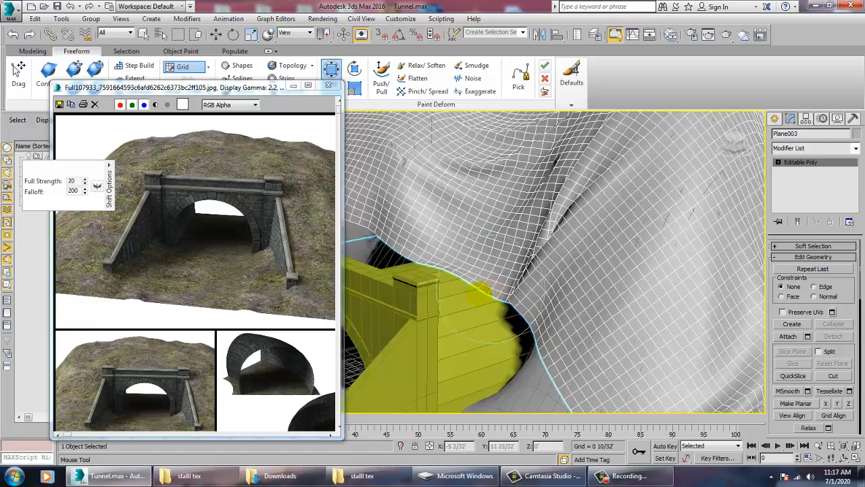
mouse_move(480, 292)
left_mouse_down()
mouse_move(498, 178)
mouse_move(469, 223)
mouse_move(498, 190)
mouse_move(483, 191)
left_mouse_up()
- Shift the draped plane's front edge down over the side hill and tunnel roof, and leave the Shift brush
scroll(519, 198, "down", 6)
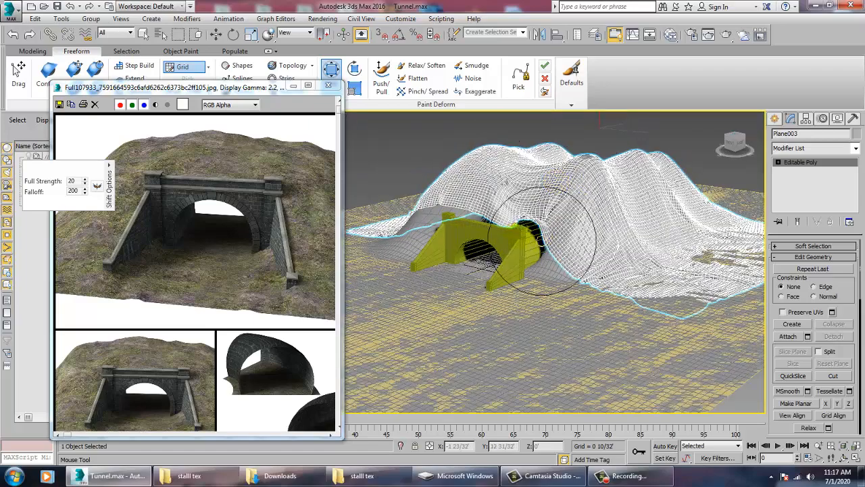
scroll(609, 304, "up", 8)
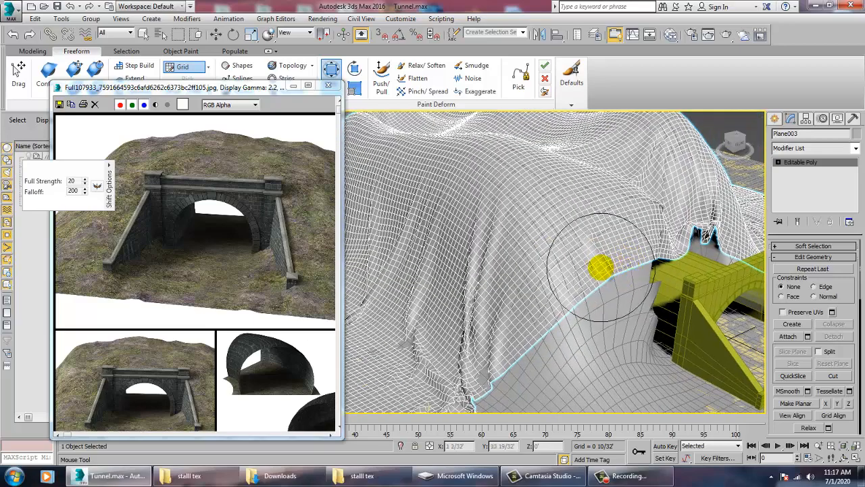
mouse_move(601, 267)
left_mouse_down()
mouse_move(624, 283)
mouse_move(615, 298)
mouse_move(628, 303)
left_mouse_up()
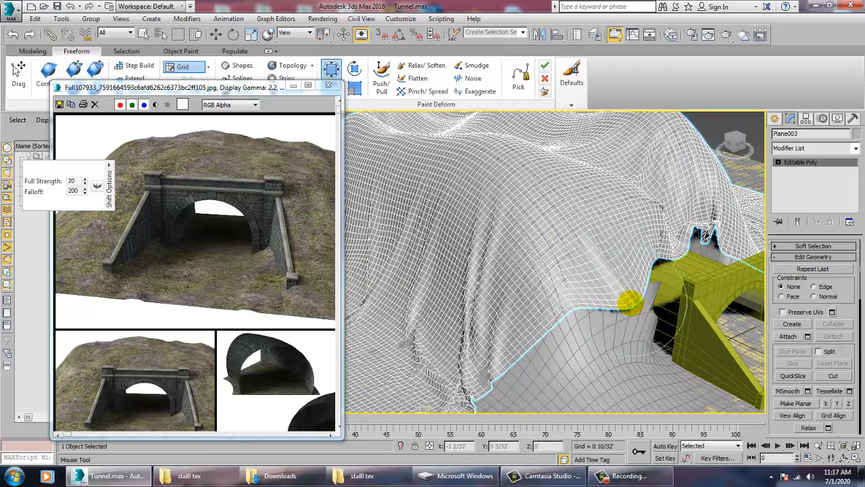
left_click_drag(705, 217, 710, 256)
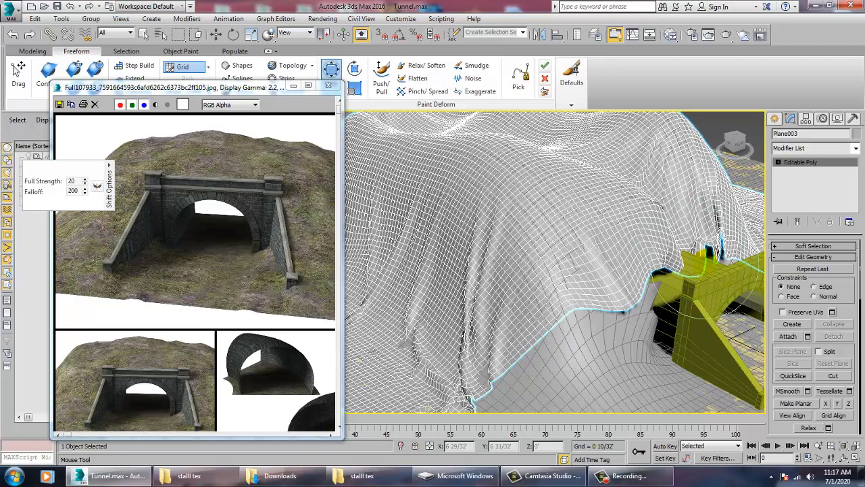
scroll(657, 261, "down", 5)
scroll(604, 248, "up", 3)
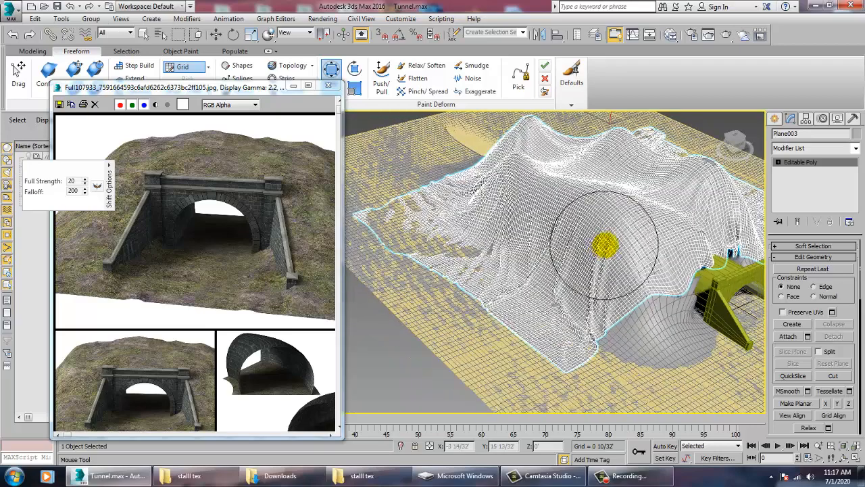
key("w")
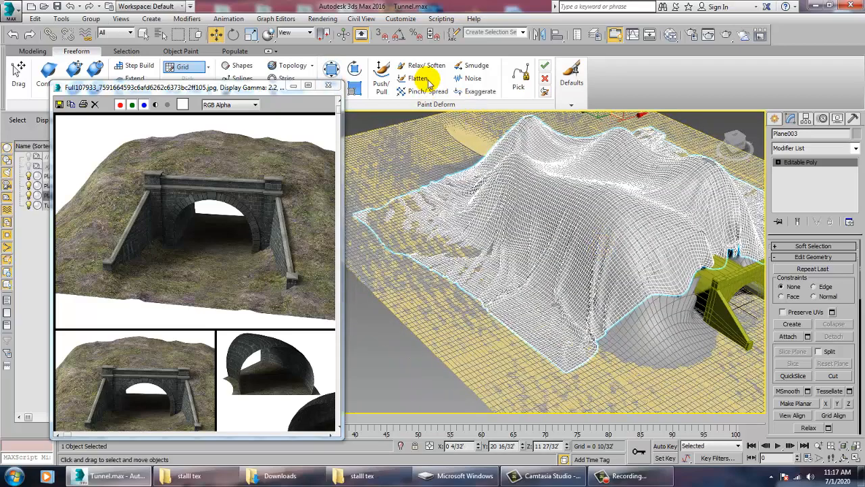
- Try painting Noise deformation across the draped hill and undo the stroke
left_click(473, 79)
mouse_move(560, 217)
left_mouse_down()
mouse_move(612, 208)
mouse_move(458, 193)
left_mouse_up()
key("ctrl+z")
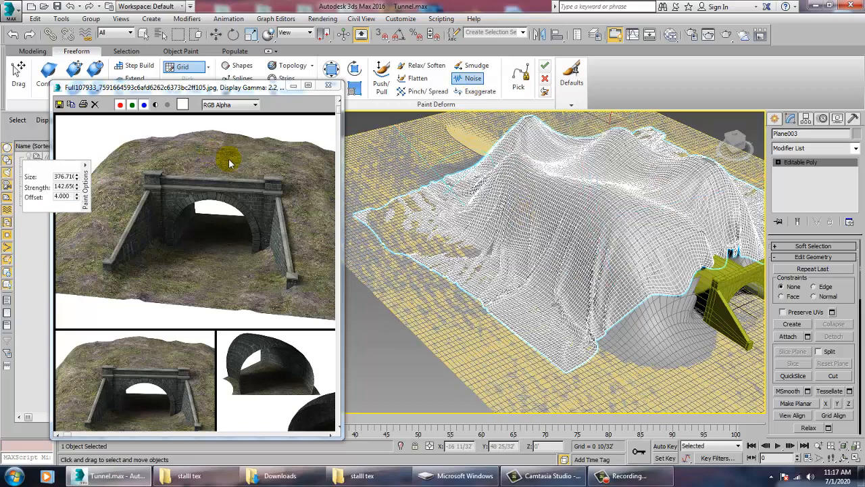
- Set the Noise brush strength to 70.970, try a stroke near the hill's peak, and undo it
left_click_drag(76, 192, 77, 197)
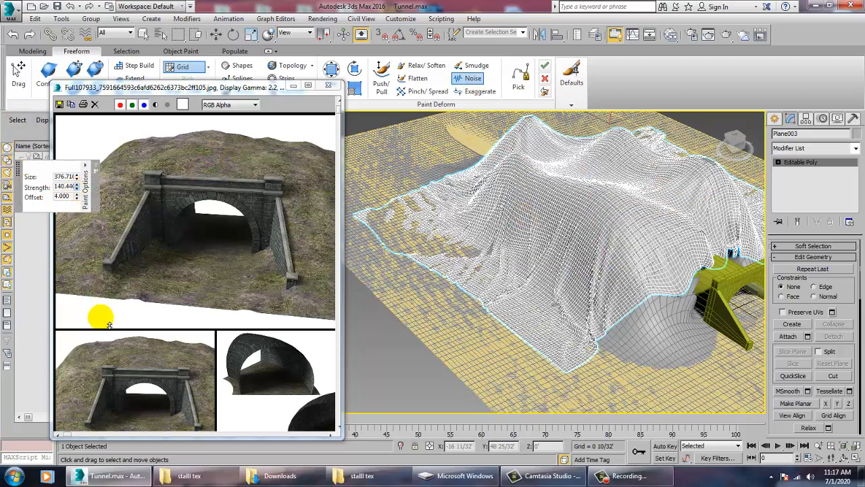
left_click_drag(104, 96, 202, 278)
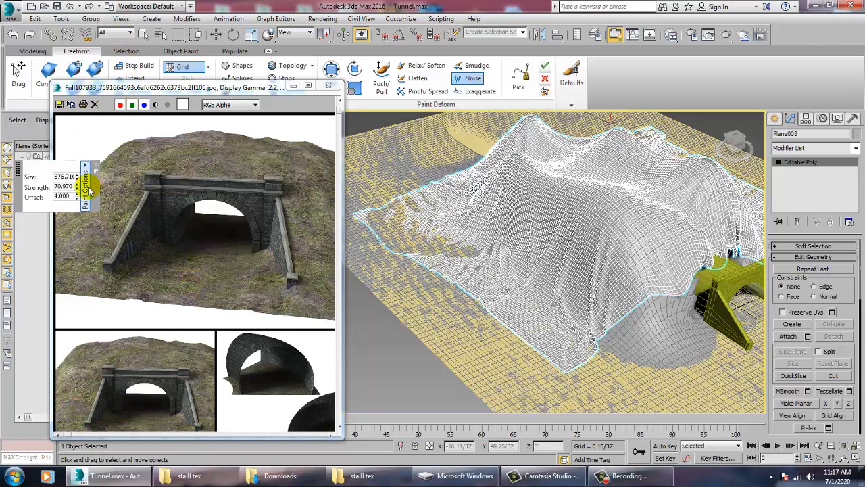
left_click_drag(577, 224, 579, 158)
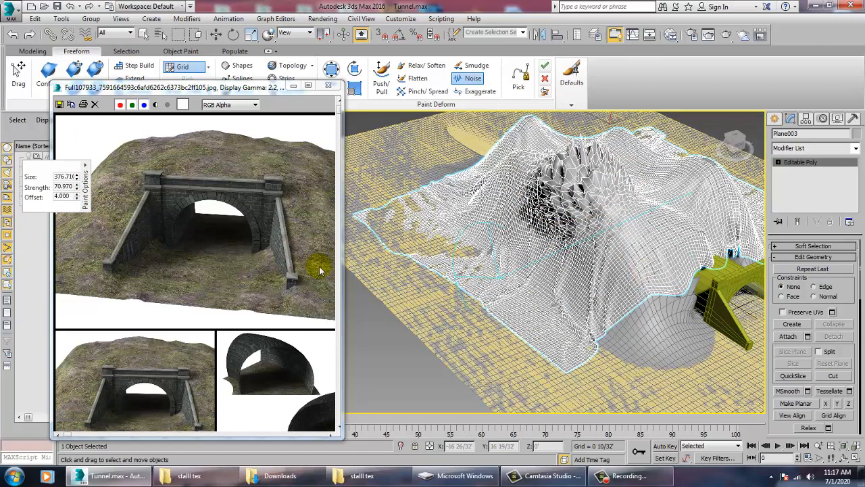
key("ctrl+z")
- Set the Noise brush strength to 10.370 and paint noise over the draped hill plane
left_click_drag(78, 190, 112, 382)
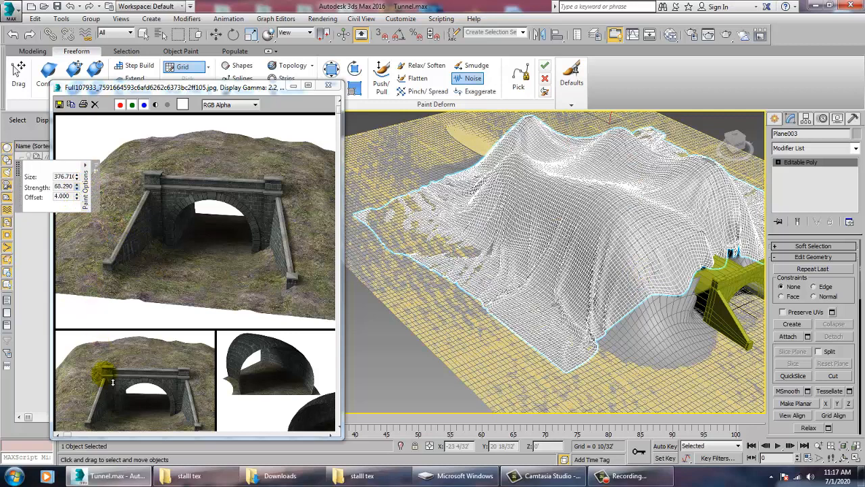
mouse_move(233, 438)
left_mouse_down()
mouse_move(40, 5)
mouse_move(29, 3)
left_mouse_up()
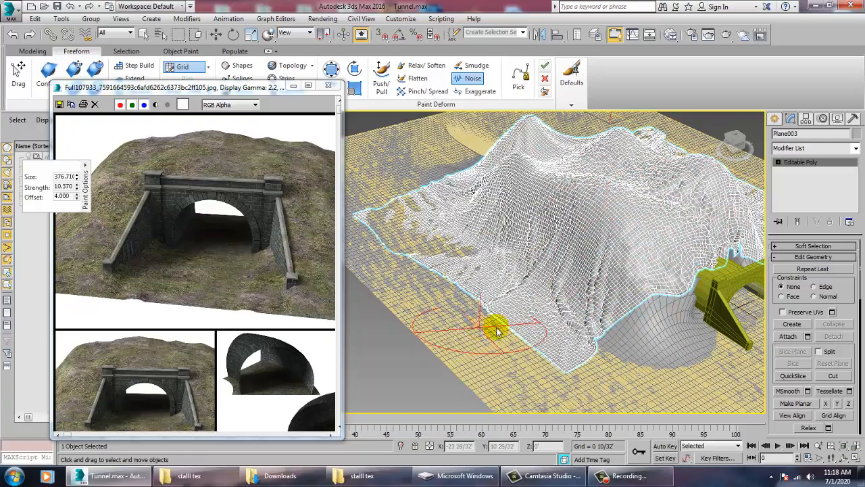
mouse_move(574, 286)
middle_mouse_down("alt")
mouse_move(539, 290)
mouse_move(593, 238)
mouse_move(629, 293)
mouse_move(632, 262)
mouse_move(684, 252)
middle_mouse_up("alt")
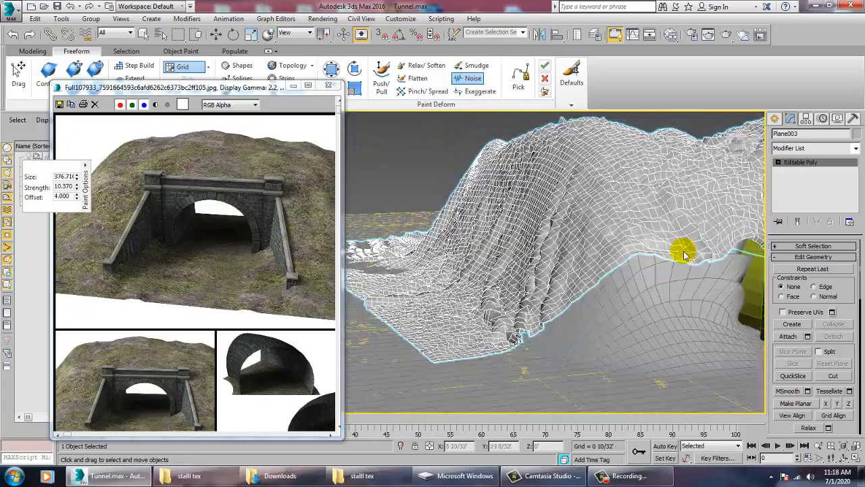
right_click(671, 284)
- Convert the cloth-modified ground plane beneath the draped hill to Editable Poly
left_click(671, 284)
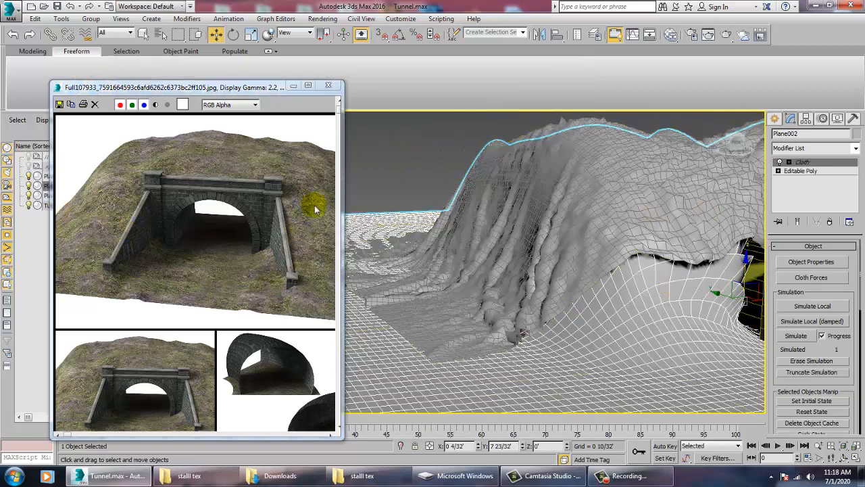
right_click(652, 323)
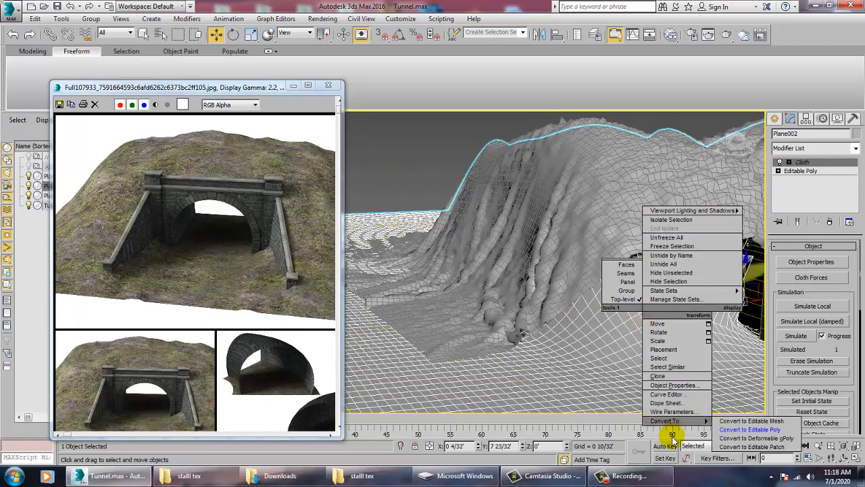
left_click(750, 438)
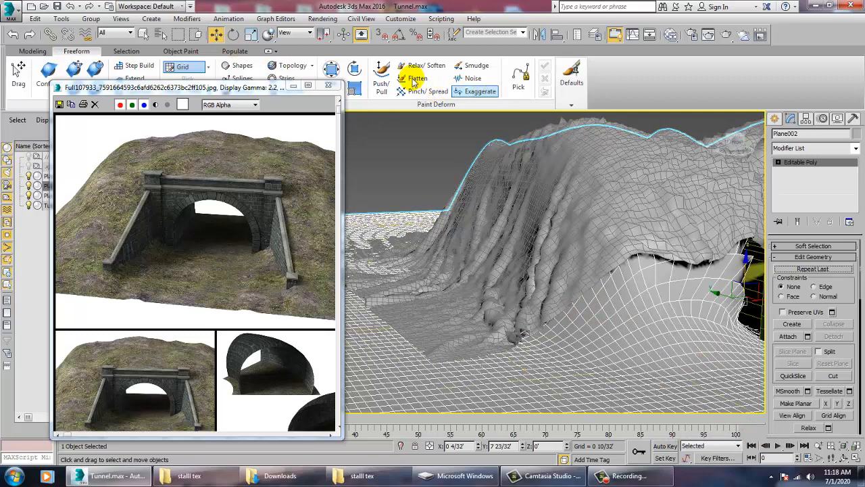
- Start the Noise brush on the ground plane and paint its mound beside the tunnel, undoing the first stroke
left_click(474, 78)
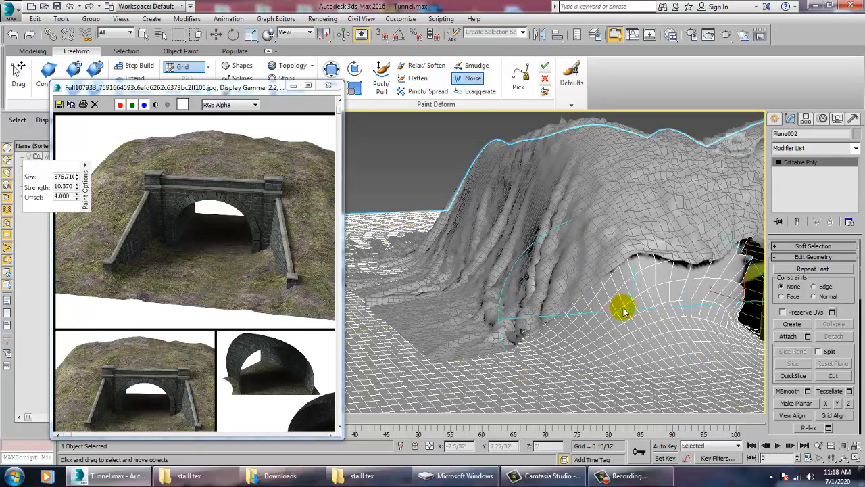
mouse_move(622, 305)
left_mouse_down()
mouse_move(632, 257)
mouse_move(665, 299)
left_mouse_up()
key("ctrl+z")
middle_click_drag(613, 250, 642, 291, "alt")
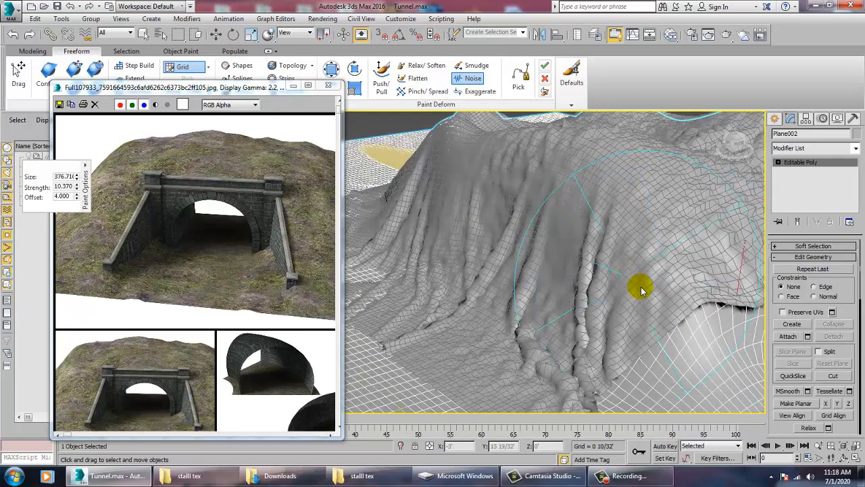
left_click_drag(631, 256, 652, 266)
scroll(652, 266, "down", 6)
middle_click_drag(609, 255, 548, 248, "alt")
scroll(639, 261, "up", 4)
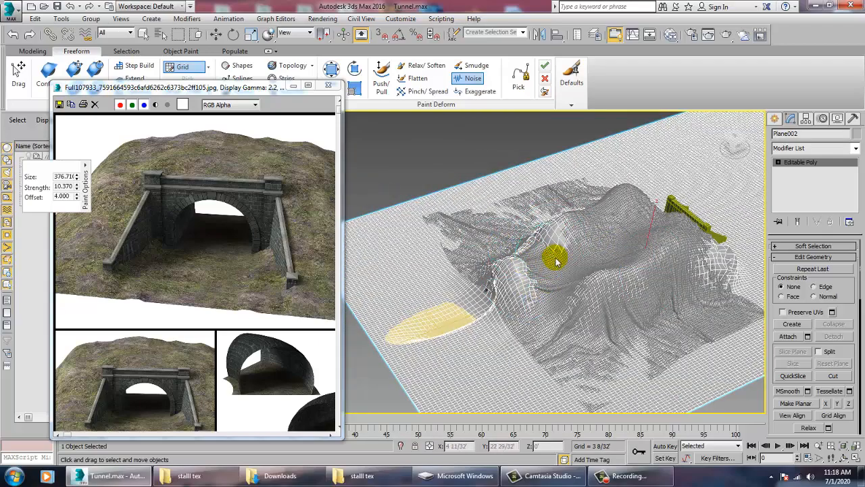
- Paint Noise deformation on the ground plane's slope beside the tunnel portal and leave the brush
middle_click_drag(655, 271, 601, 227, "alt")
scroll(601, 227, "up", 5)
middle_click_drag(635, 165, 532, 239)
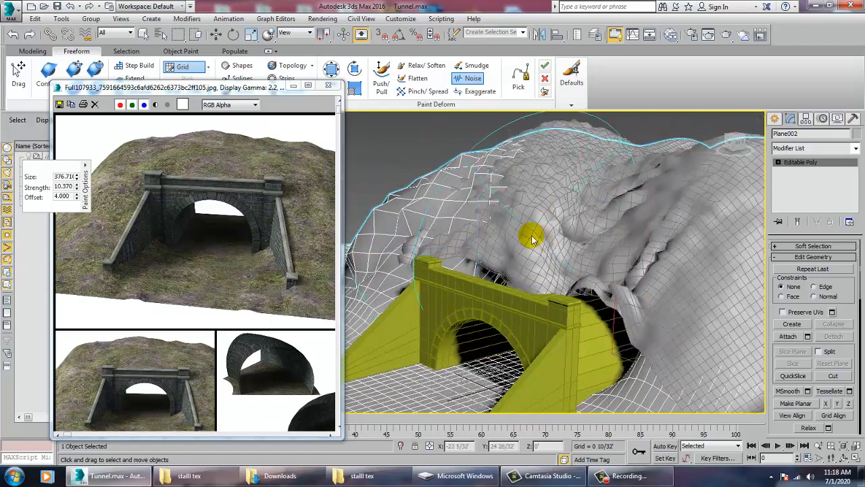
left_click_drag(673, 281, 674, 375)
scroll(655, 247, "down", 5)
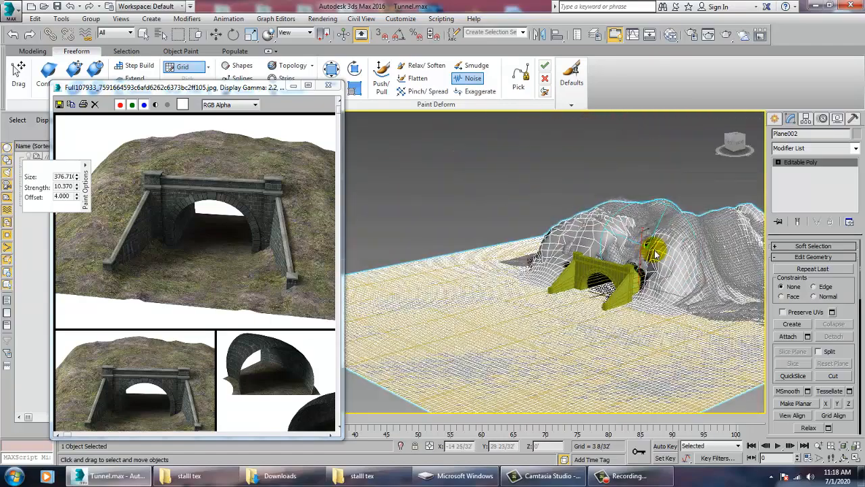
right_click(678, 246)
- Select both the draped hill plane and the ground plane, keeping the tunnel unselected
middle_click_drag(678, 246, 615, 251, "alt")
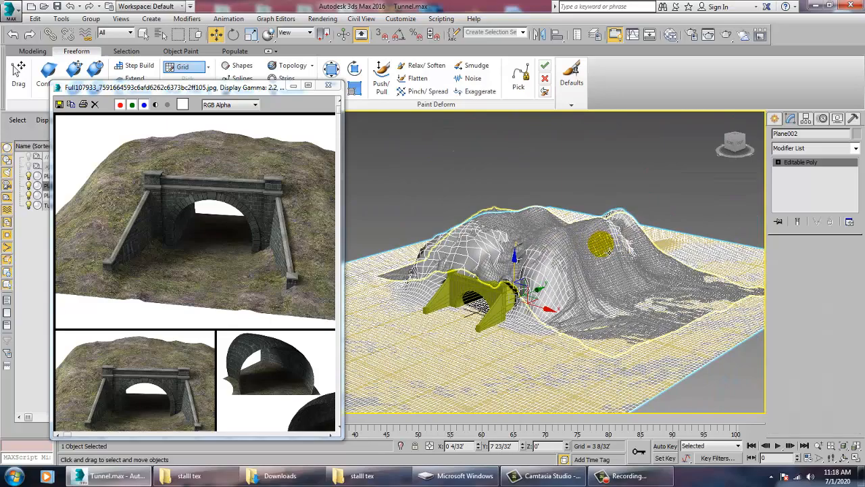
left_click(563, 299)
left_click(523, 336, "ctrl")
middle_click_drag(522, 335, 638, 336, "alt")
middle_click_drag(585, 286, 569, 269, "alt")
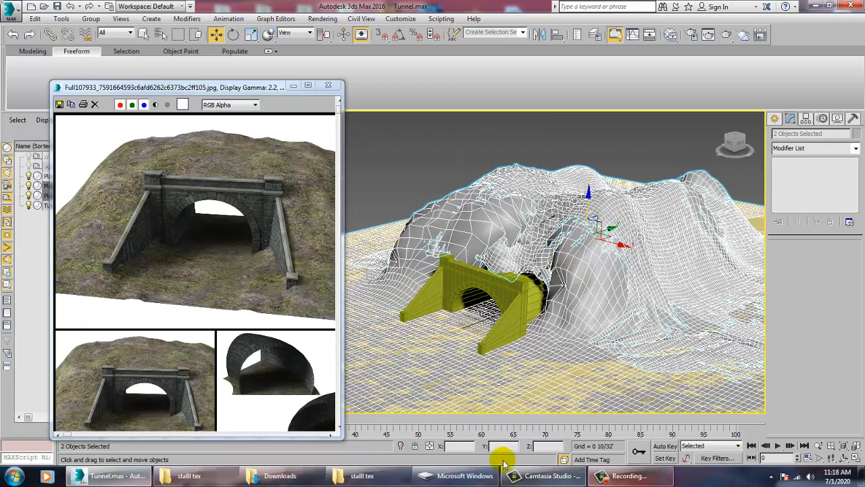
- Switch to Google Chrome and search Google Images for "terrain texture"
left_click(12, 476)
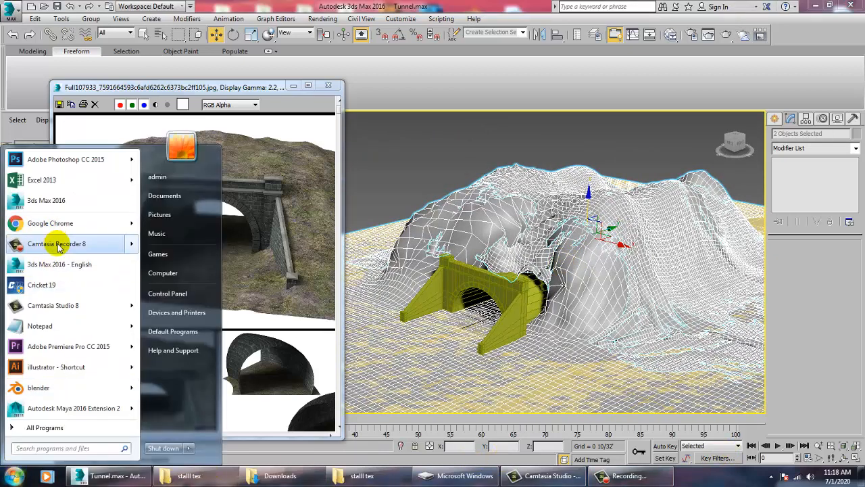
left_click(58, 224)
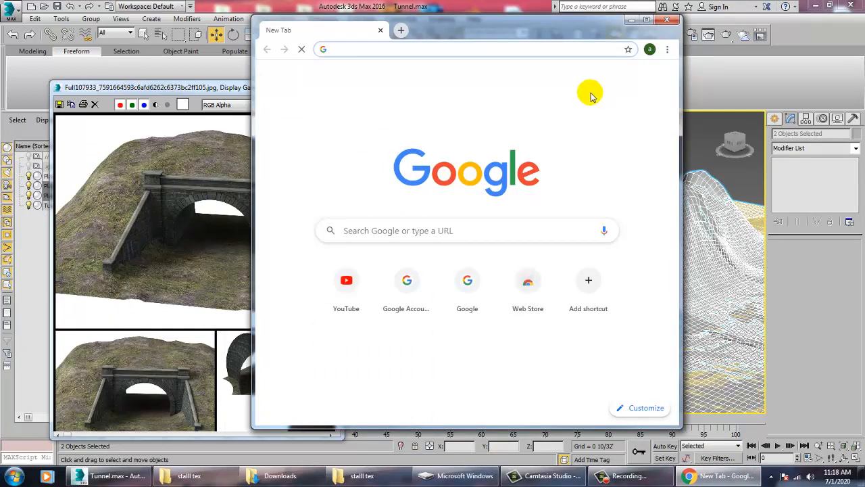
left_click(646, 21)
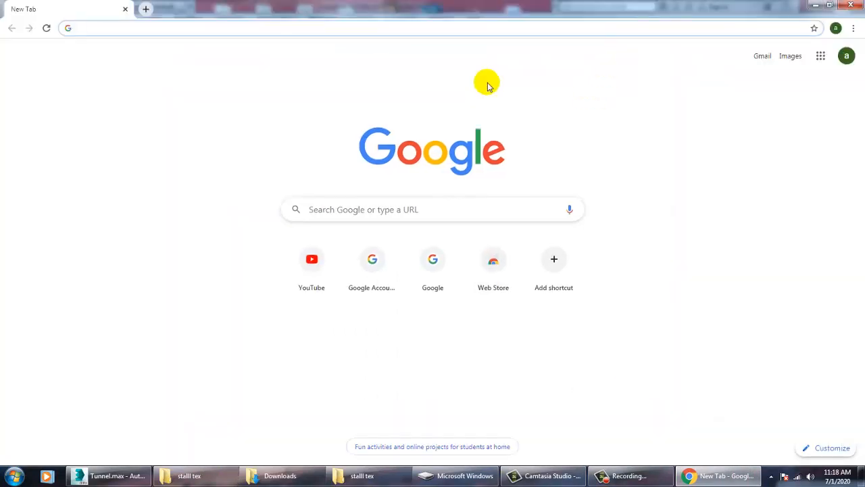
type("ter")
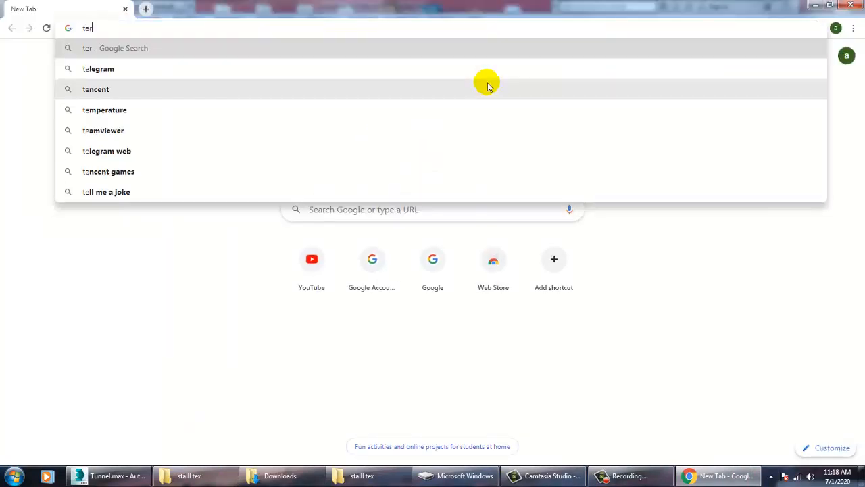
type("rain texture")
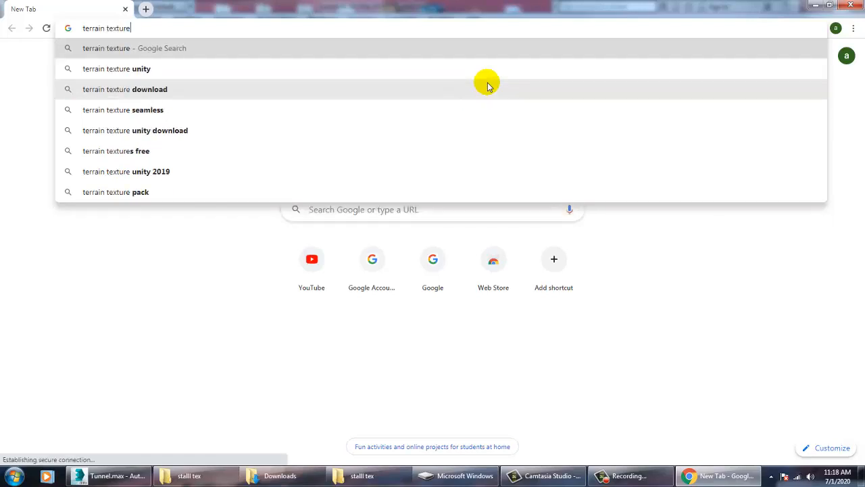
key("Return")
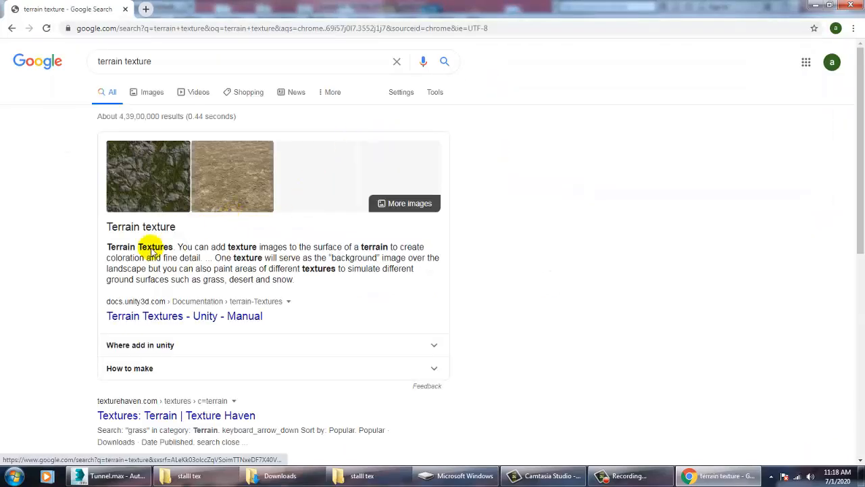
left_click(153, 93)
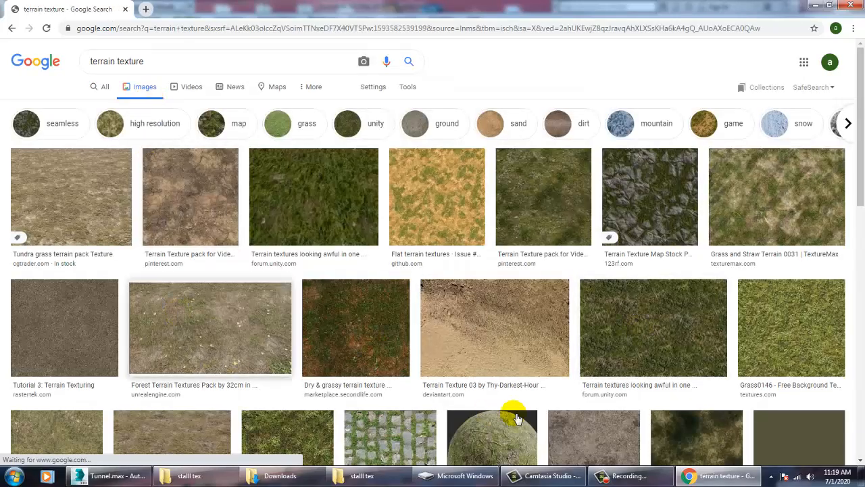
- Preview the Grass and Straw Terrain 0031 and HQ Grass terrain images, and return to the image results
left_click(803, 217)
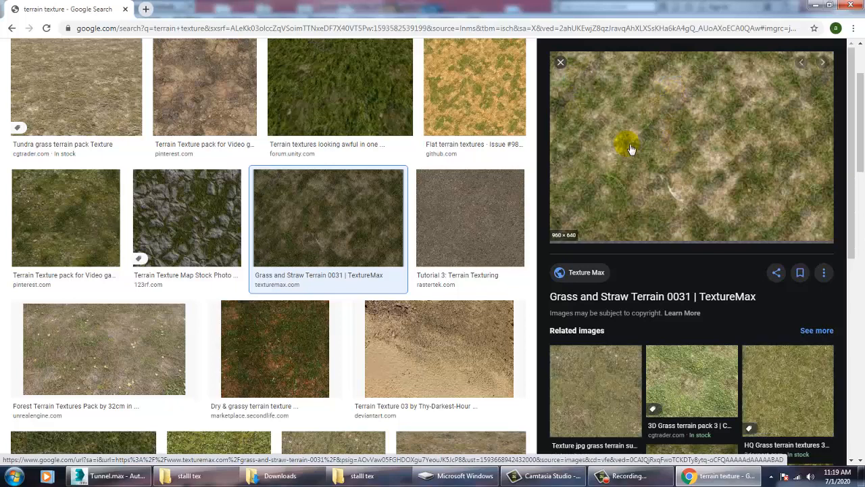
left_click(803, 394)
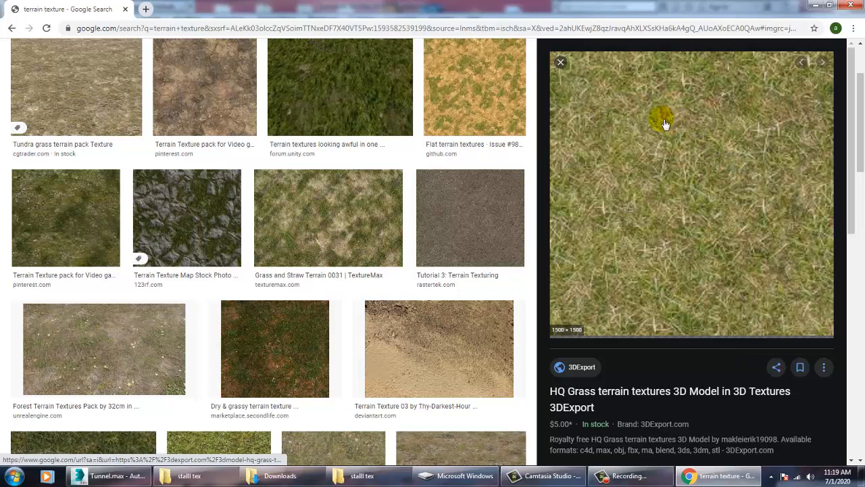
left_click(560, 62)
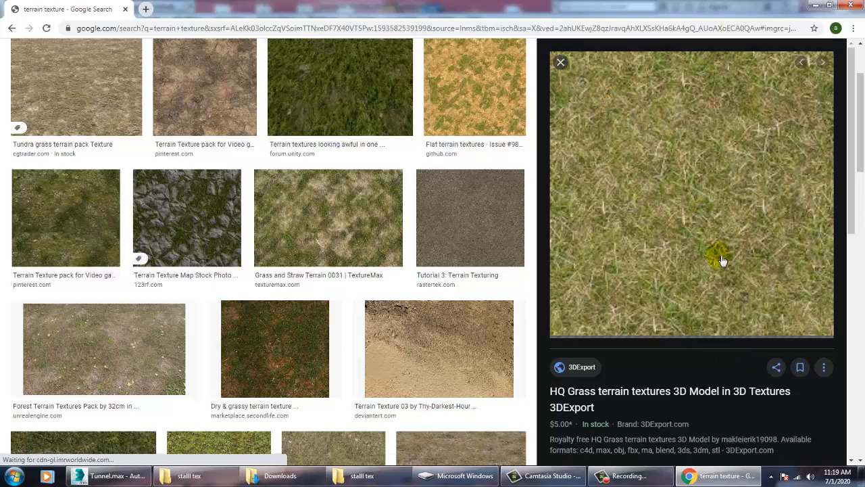
scroll(775, 261, "up", 2)
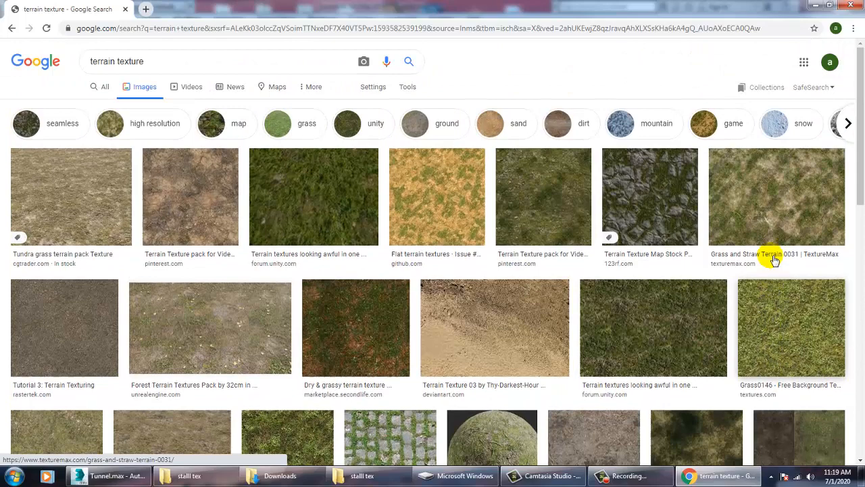
left_click(769, 197)
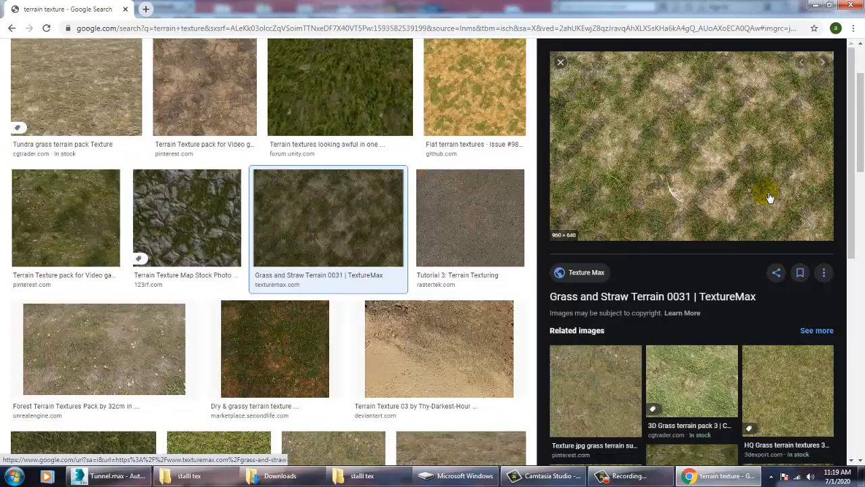
right_click(633, 116)
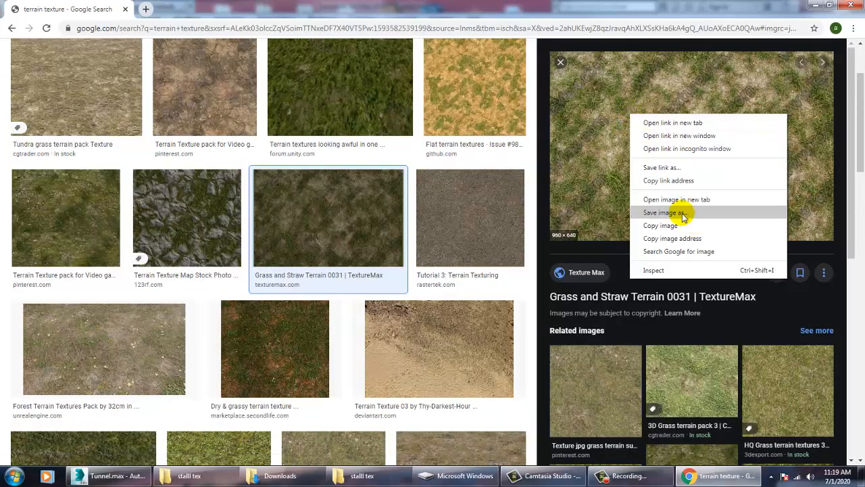
left_click(682, 213)
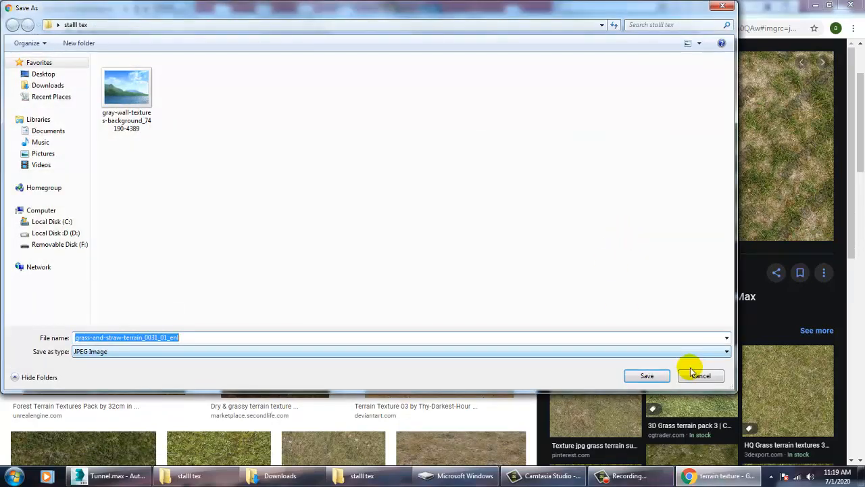
left_click(690, 371)
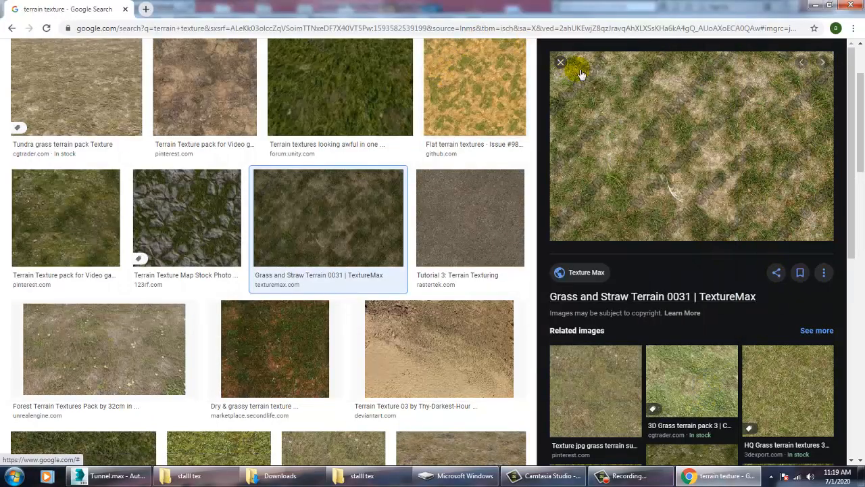
left_click(561, 64)
- Save the Tundra terrain texture 4 PBR image to the Desktop as tundra-terrain-texture-4-pbr-3d-model in JPEG format, and switch back to 3ds Max
scroll(638, 332, "down", 2)
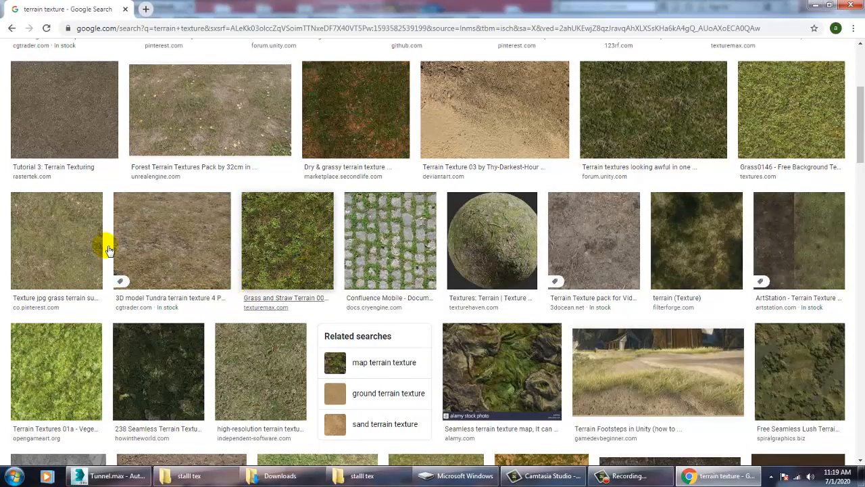
left_click(155, 237)
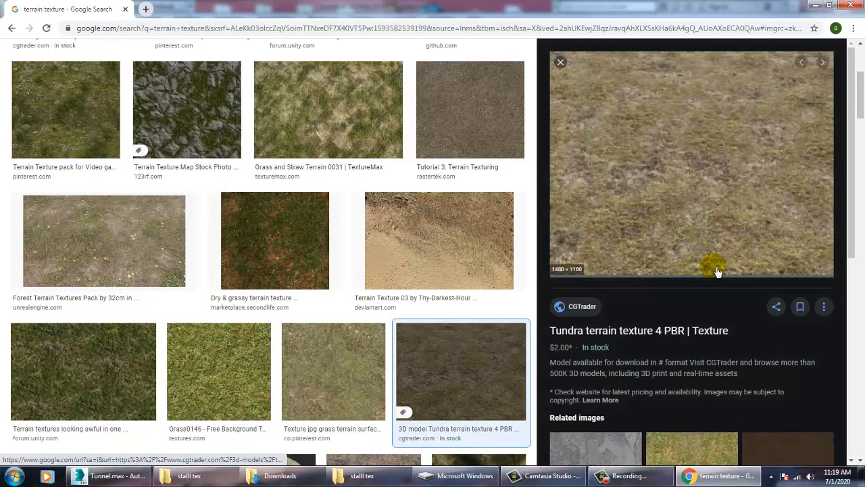
right_click(668, 109)
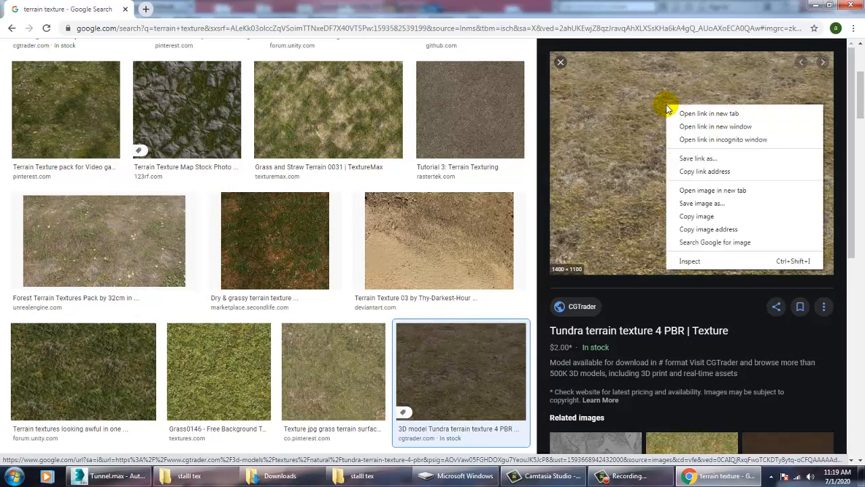
left_click(717, 203)
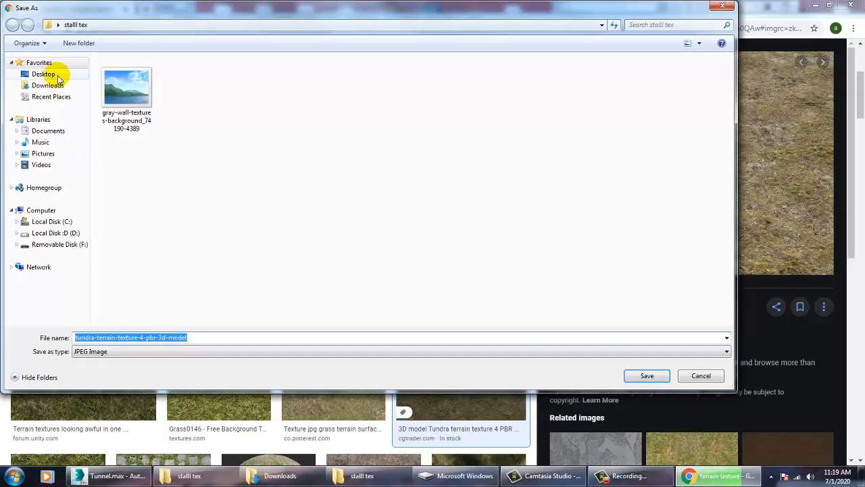
left_click(44, 74)
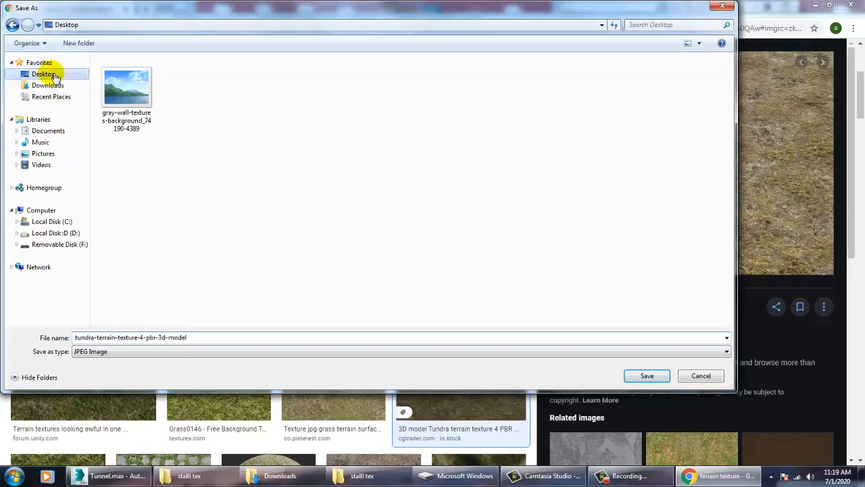
left_click(647, 376)
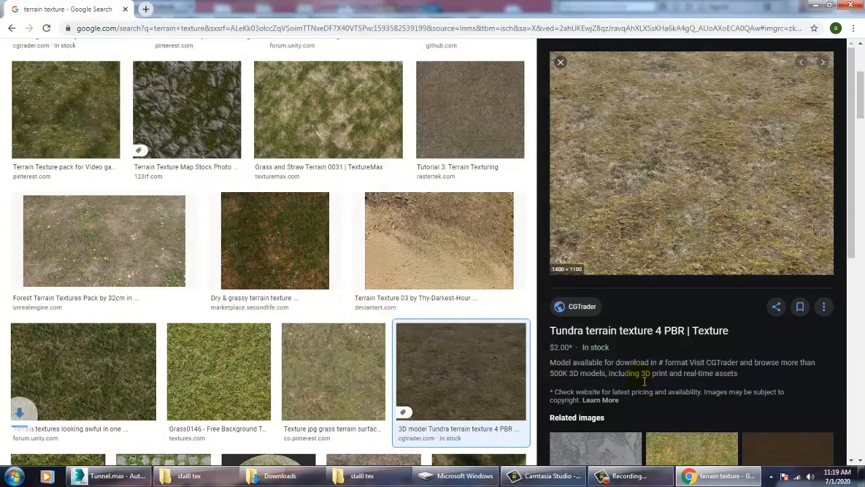
left_click(115, 476)
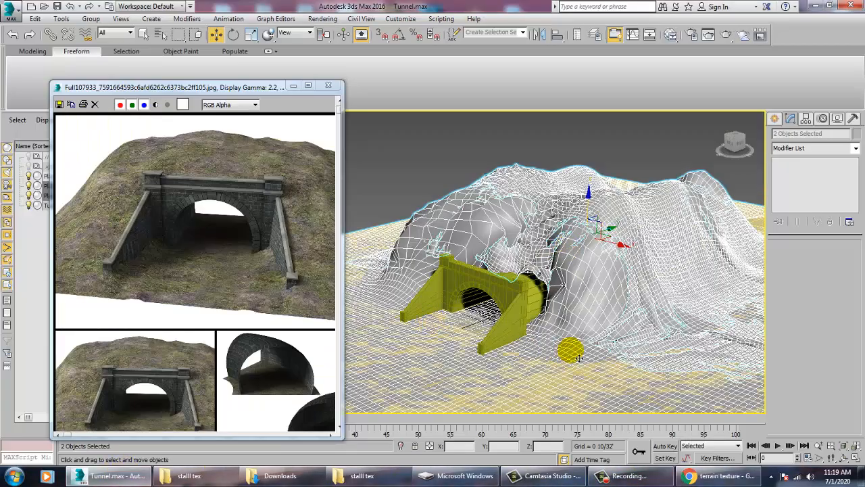
- Add the remaining foreground ground plane to the terrain selection and open the material editor in Compact mode
left_click(584, 401, "ctrl")
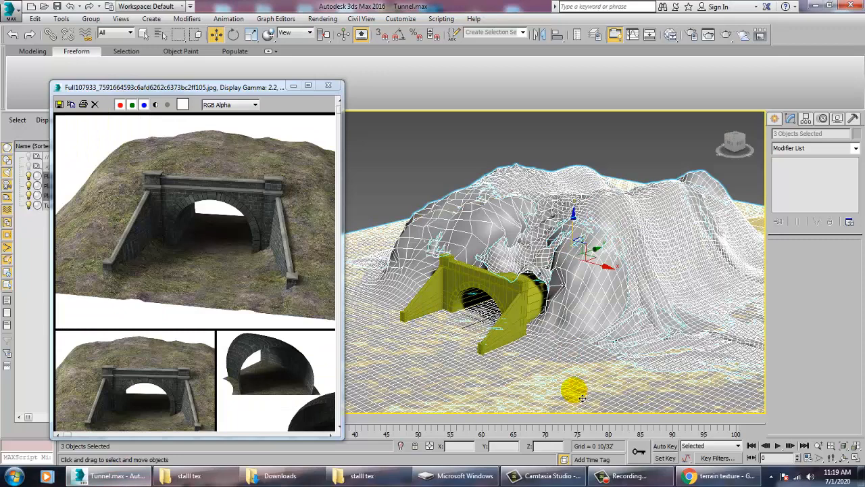
key("m")
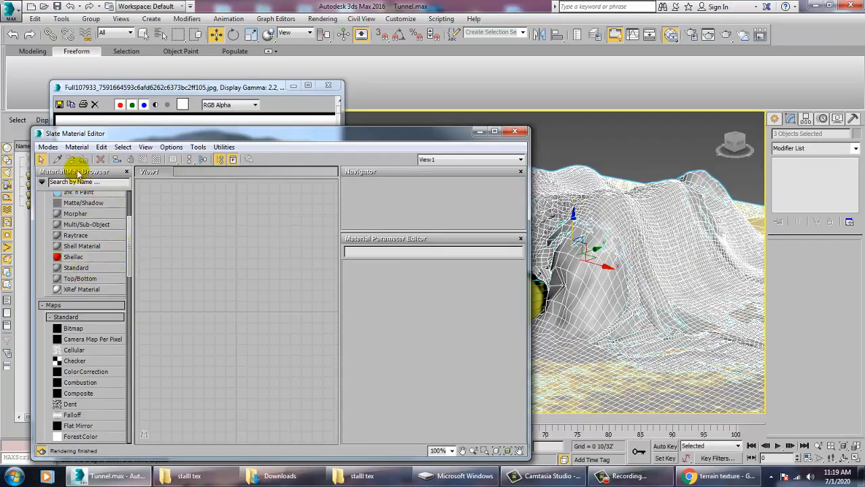
left_click(47, 147)
left_click(68, 163)
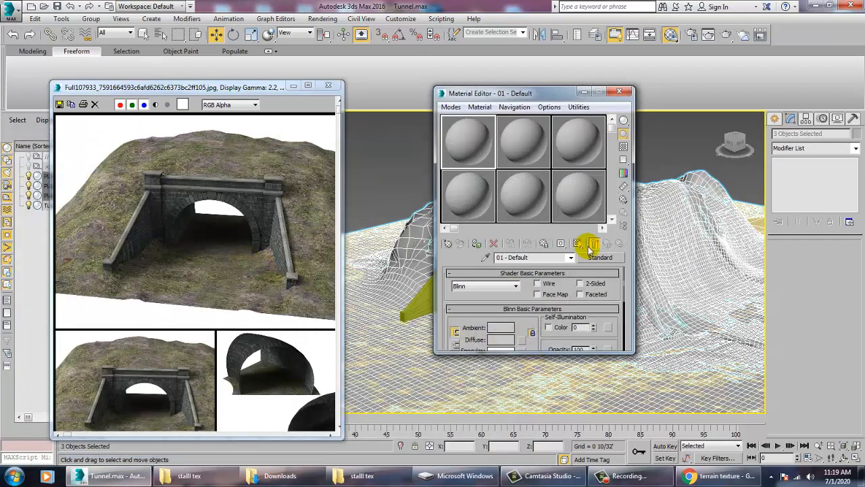
- Load the tundra-terrain-texture-4-pbr image from the Desktop as a Bitmap diffuse map on the 01 - Default material
left_click(524, 341)
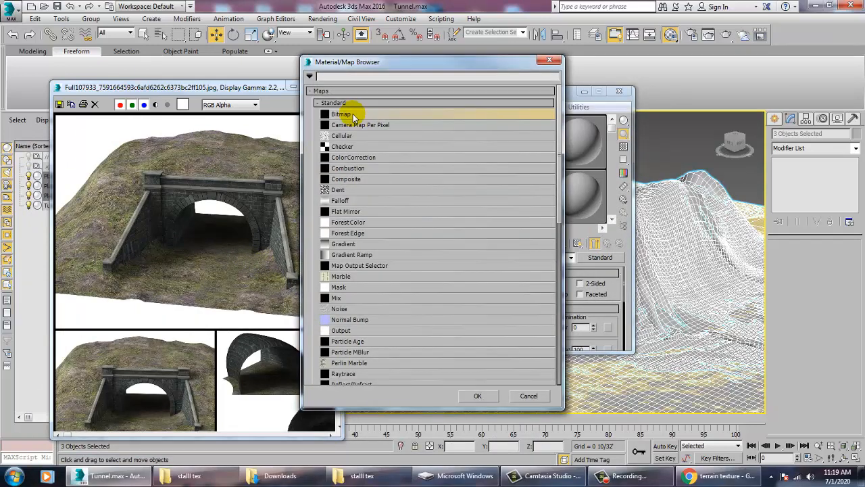
double_click(353, 110)
left_click(37, 102)
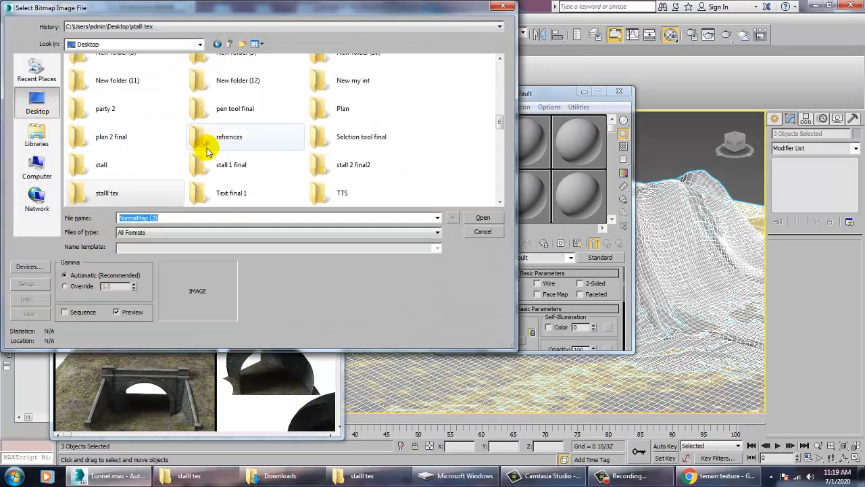
key("t")
key("t")
key("t")
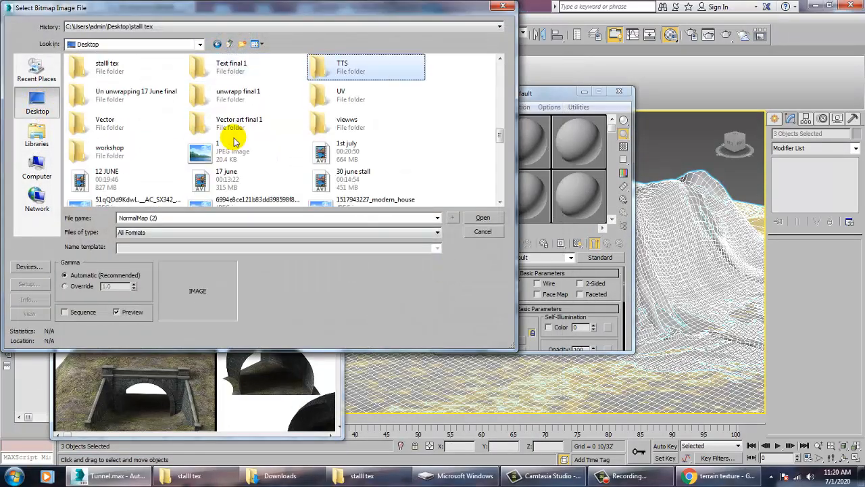
key("t")
key("t")
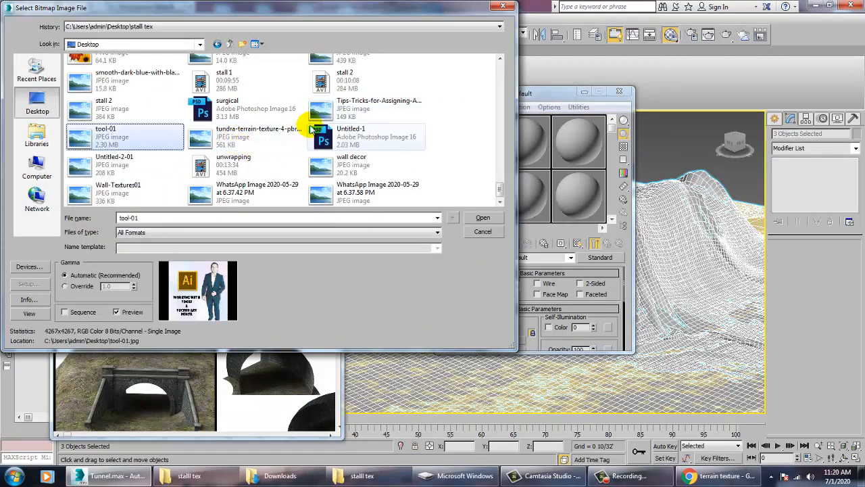
double_click(247, 132)
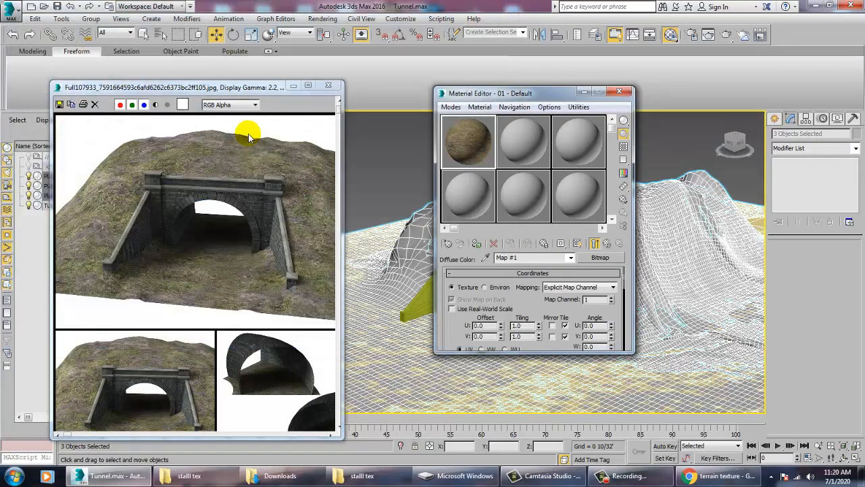
- Assign the terrain material to the three selected planes and show its map in the viewport
left_click(477, 245)
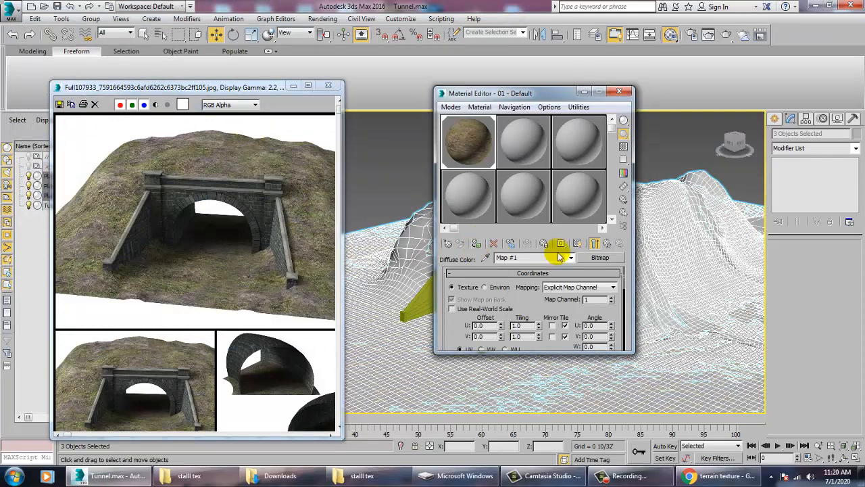
left_click(576, 244)
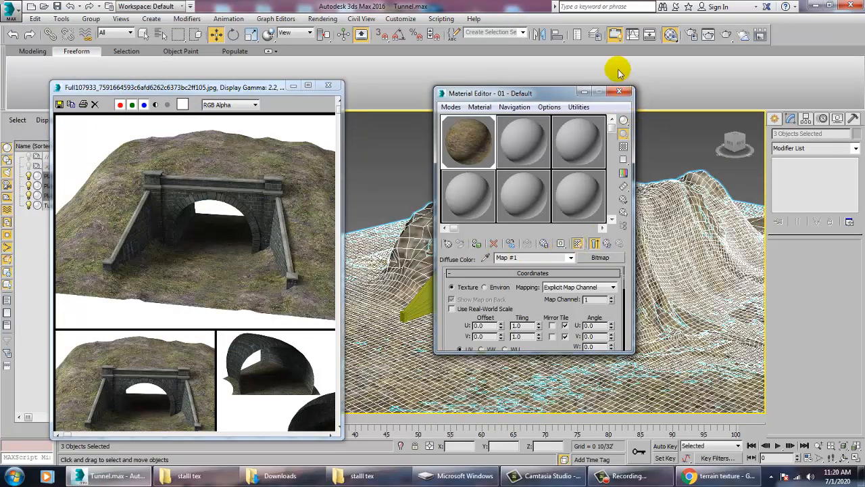
left_click(584, 92)
- Try a UVW Map modifier with Box mapping on the three terrain planes, and remove the modifier
left_click(798, 147)
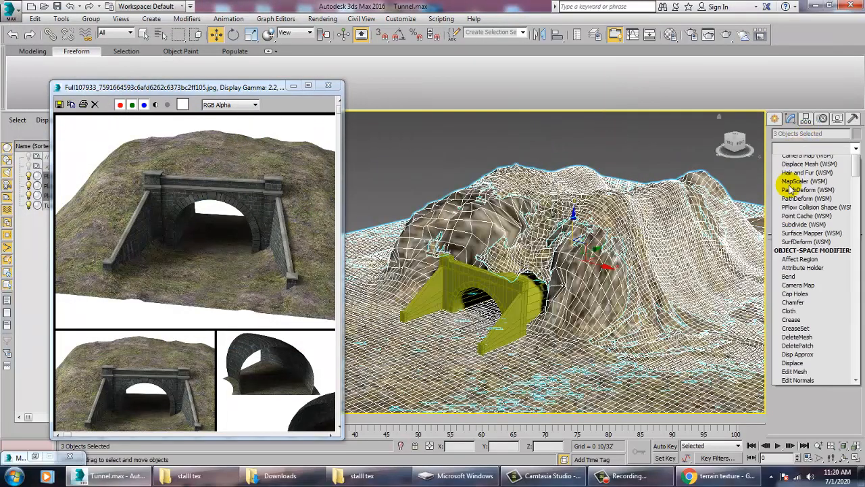
key("u")
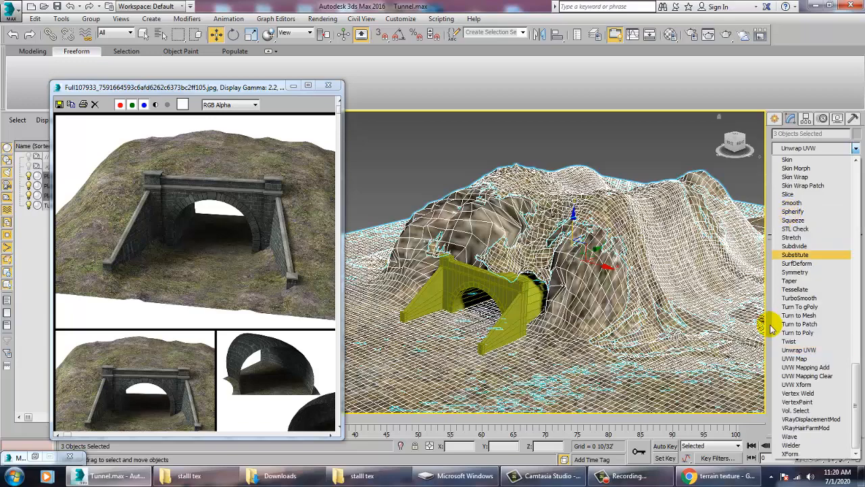
left_click(803, 359)
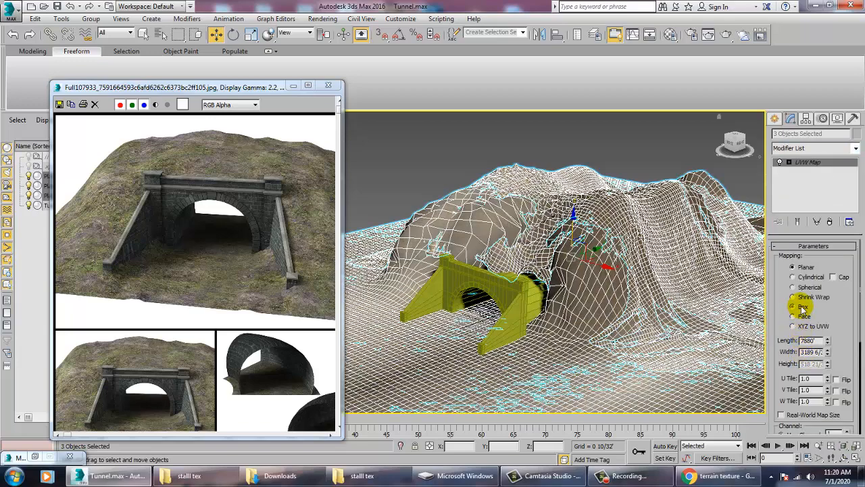
left_click(802, 308)
key("ctrl+d")
mouse_move(518, 231)
middle_mouse_down("alt")
mouse_move(597, 312)
mouse_move(560, 309)
mouse_move(595, 297)
mouse_move(621, 324)
mouse_move(558, 338)
middle_mouse_up("alt")
key("z")
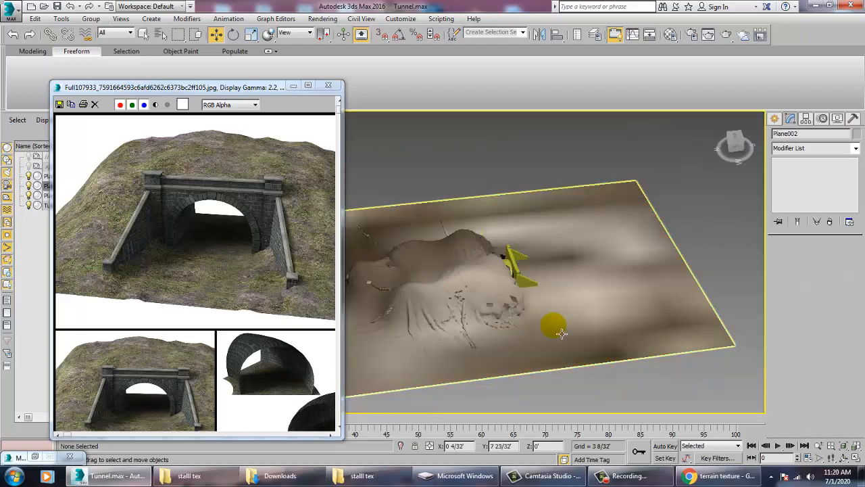
left_click(400, 240)
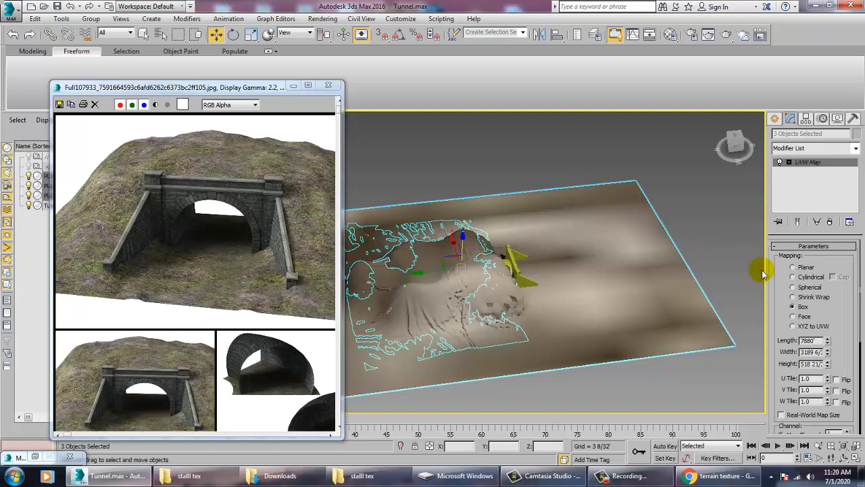
left_click(829, 223)
- Assign the plain grey 02 - Default material to the tunnel and close the material editor
middle_click_drag(595, 257, 637, 219, "alt")
left_click(637, 219)
scroll(531, 259, "up", 10)
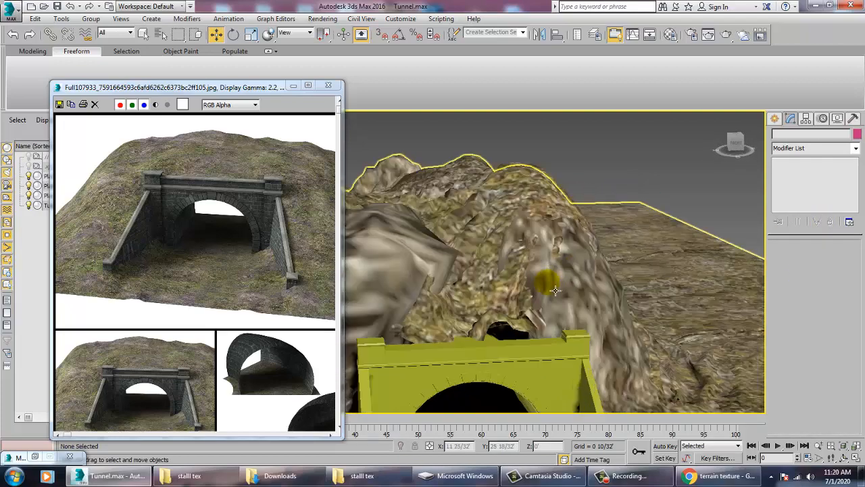
mouse_move(584, 289)
middle_mouse_down("alt")
mouse_move(605, 284)
mouse_move(569, 292)
mouse_move(592, 293)
mouse_move(593, 264)
middle_mouse_up("alt")
left_click(605, 284)
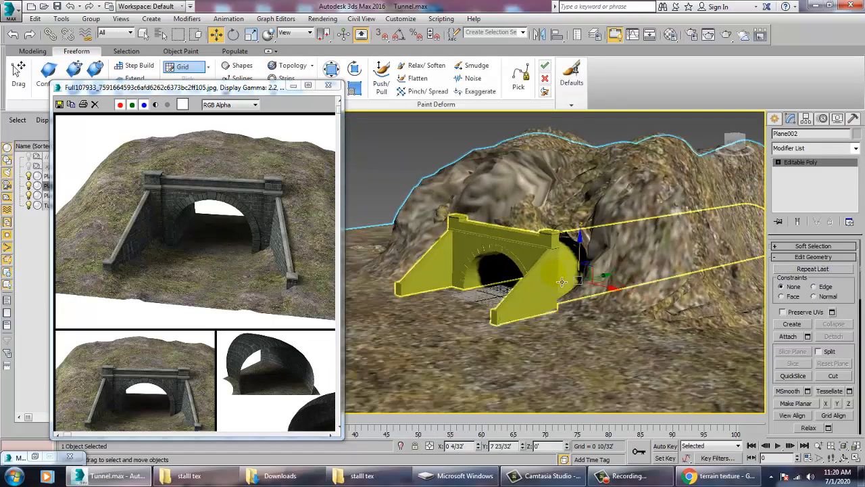
left_click(561, 281)
middle_click_drag(529, 284, 554, 282, "alt")
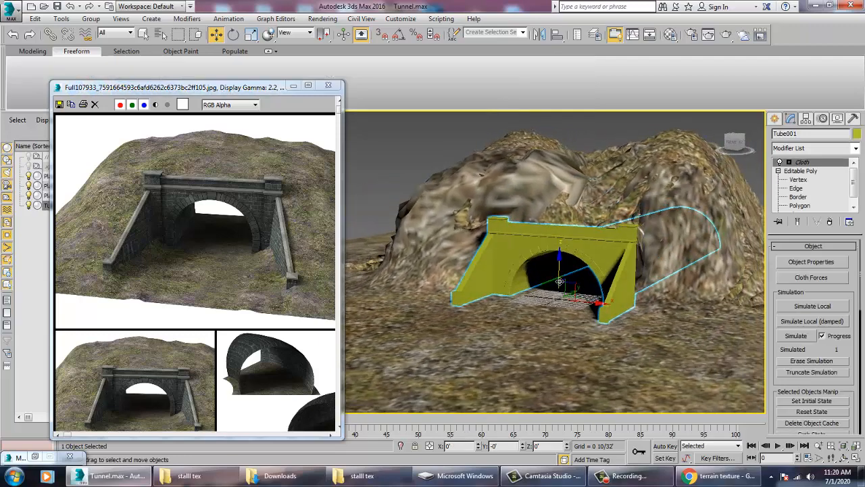
key("m")
left_click(528, 143)
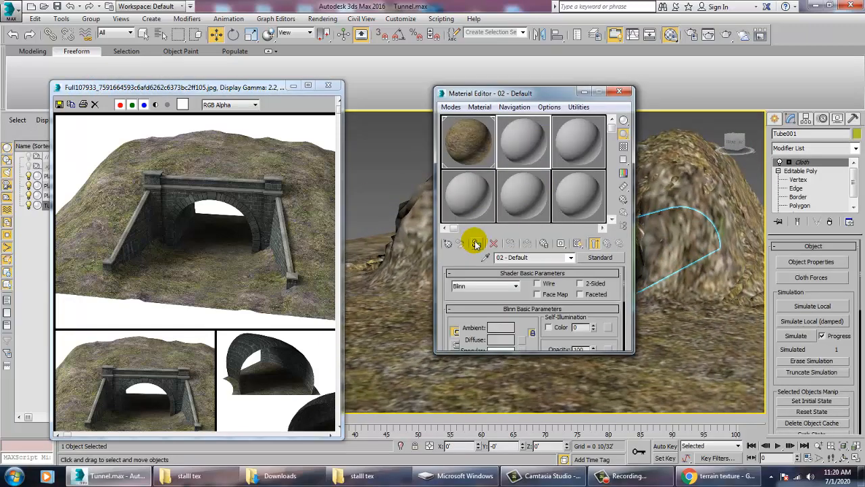
left_click(620, 93)
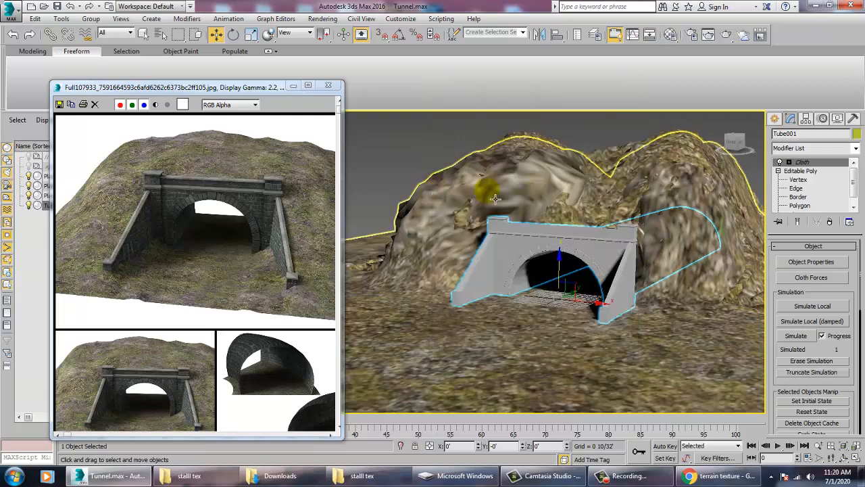
- Deselect the tunnel, inspect the textured hill around it, and turn on edged faces in the viewport
left_click(401, 154)
scroll(589, 233, "down", 5)
middle_click_drag(589, 233, 612, 253, "alt")
scroll(593, 241, "up", 6)
scroll(579, 234, "down", 6)
scroll(578, 242, "up", 5)
left_click(612, 253)
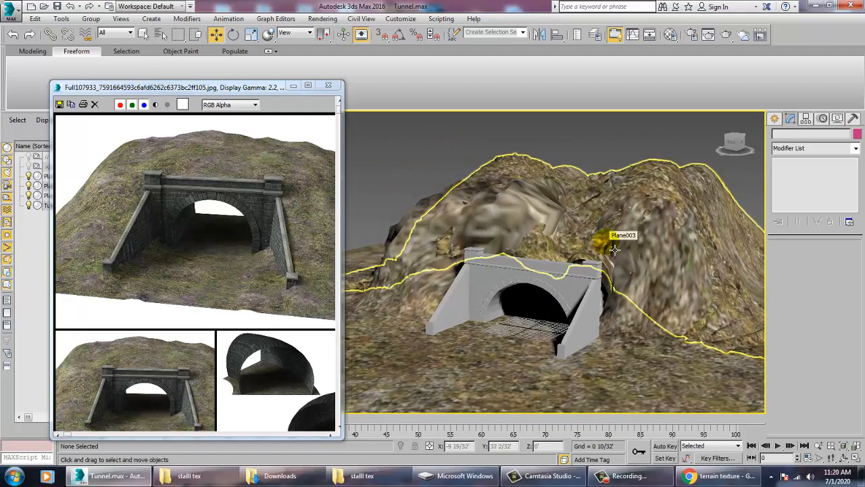
key("F4")
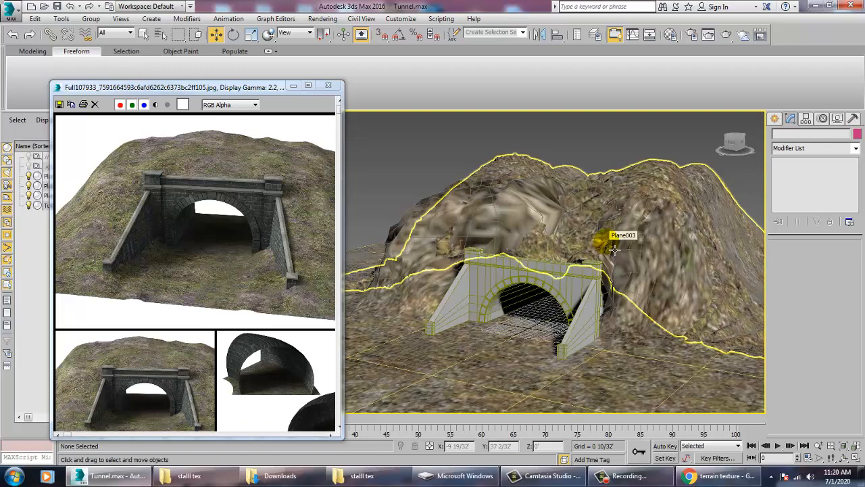